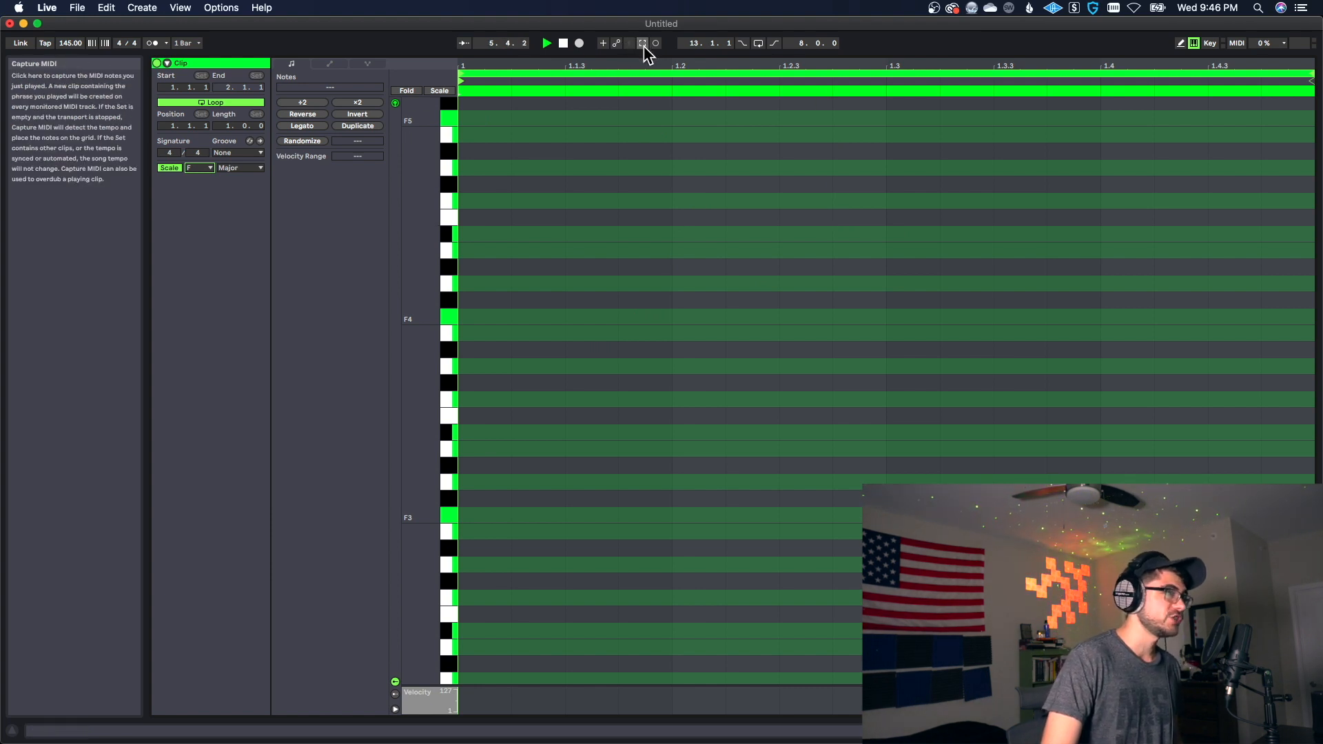
Step: Capture the just-played melody as MIDI notes in the clip and stop its playback
{"action": "left_click", "coordinate": [643, 44]}
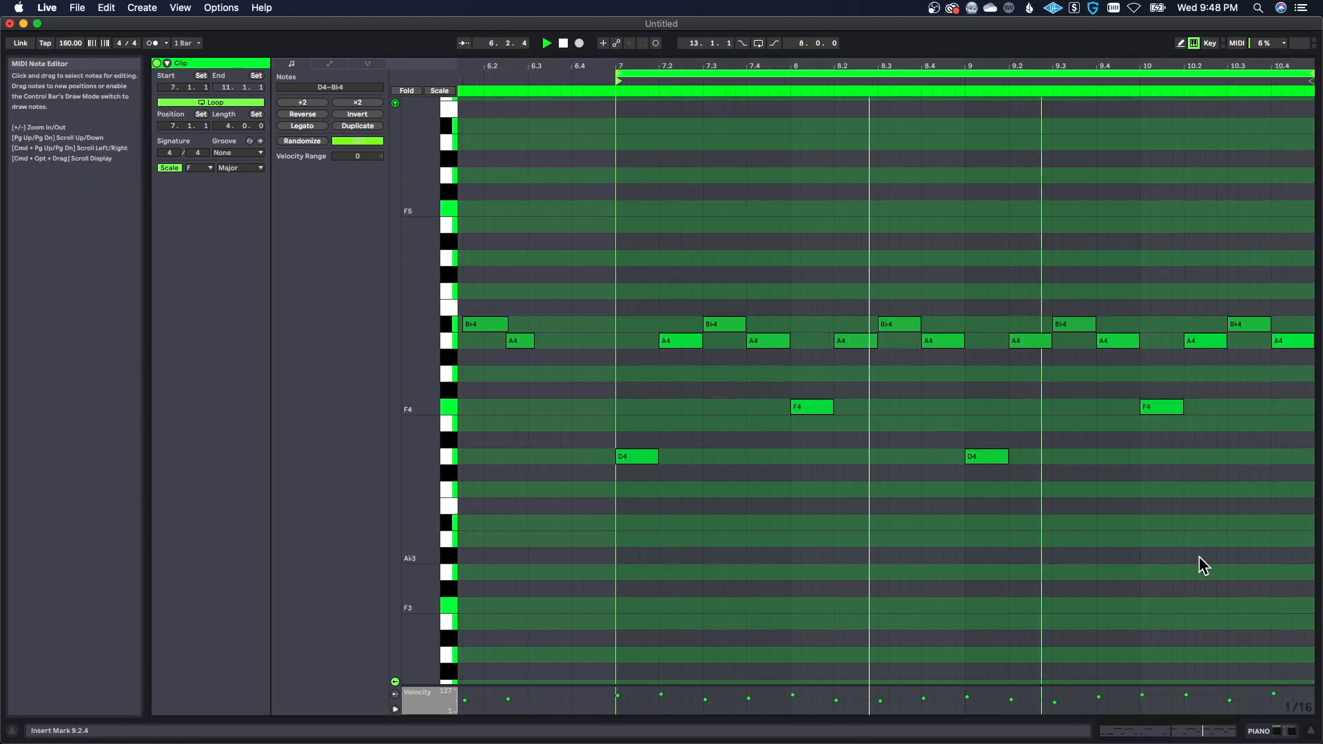
{"action": "key", "text": "space"}
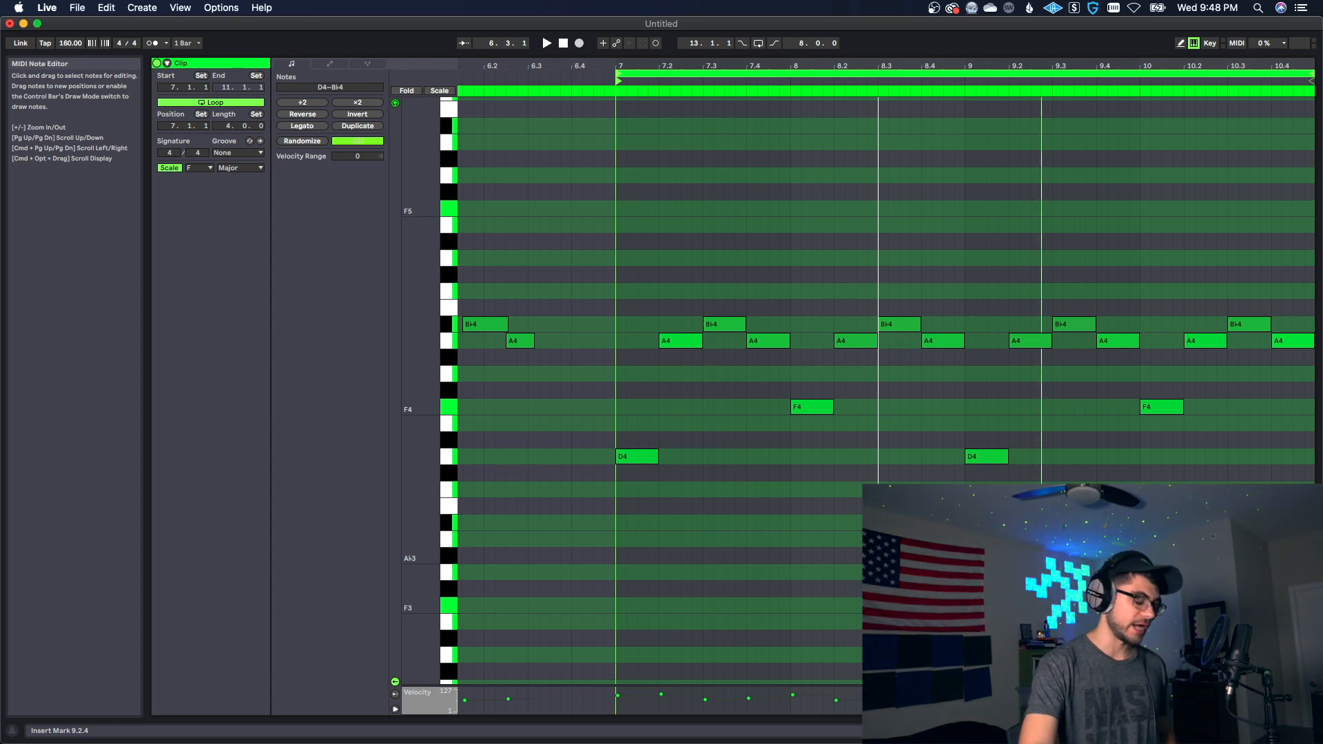
Step: Duplicate the melody notes in bars 7 to 10 one octave higher
{"action": "left_click_drag", "start_coordinate": [625, 229], "coordinate": [1299, 571]}
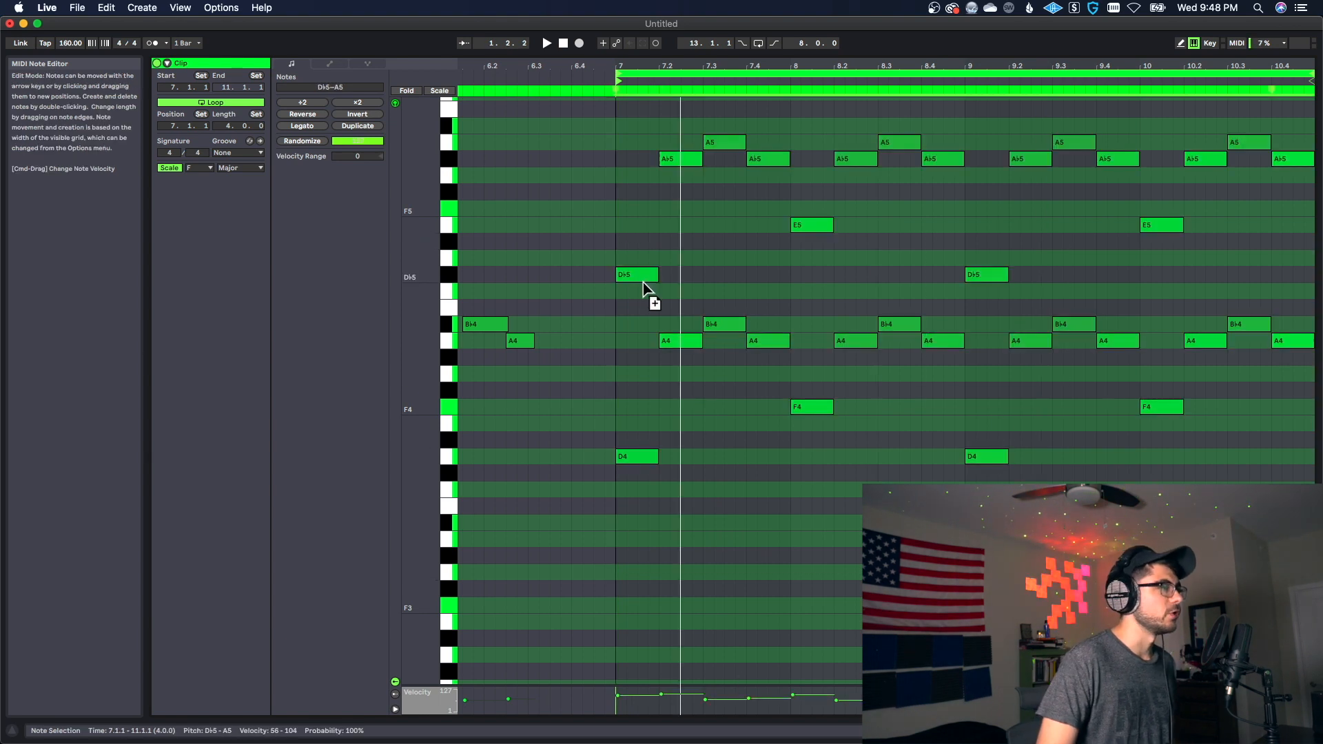
{"action": "mouse_move", "coordinate": [644, 284]}
{"action": "left_mouse_down"}
{"action": "mouse_move", "coordinate": [650, 304]}
{"action": "mouse_move", "coordinate": [649, 274]}
{"action": "left_mouse_up"}
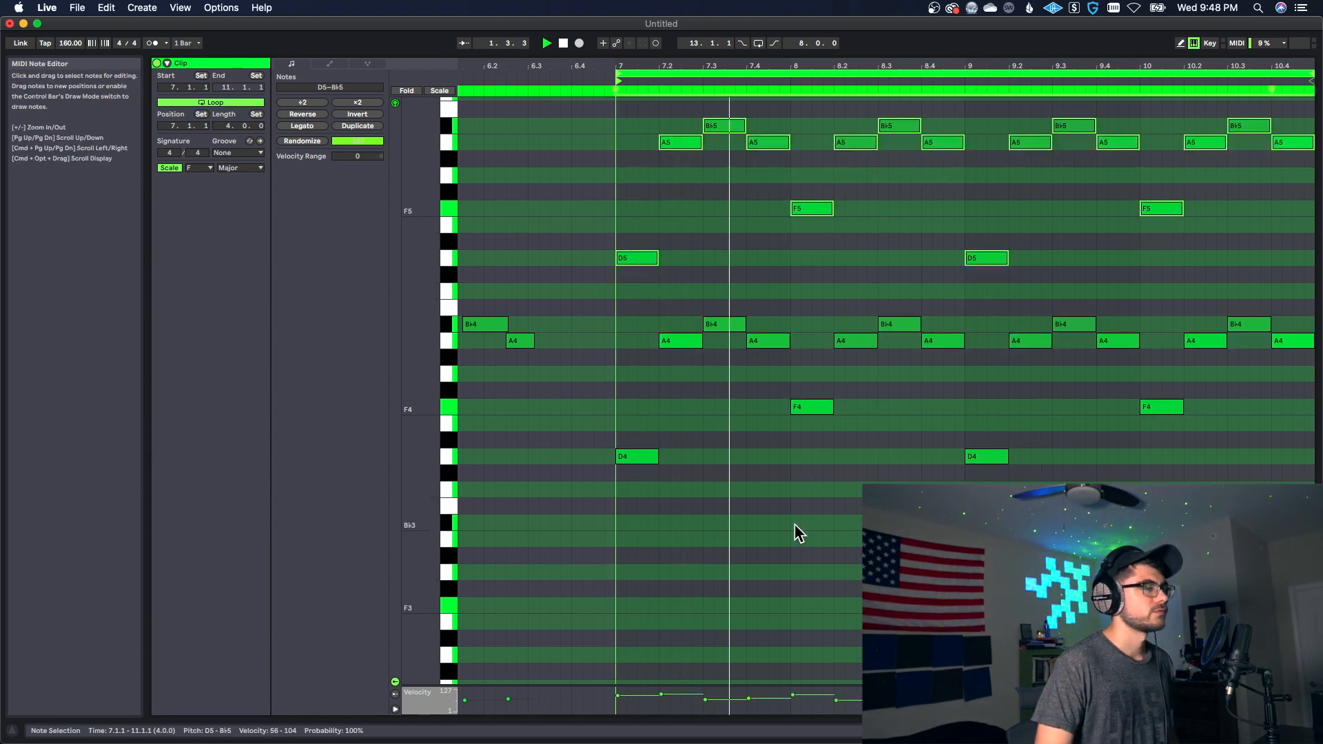
{"action": "scroll", "coordinate": [795, 522], "scroll_direction": "up", "scroll_amount": 1}
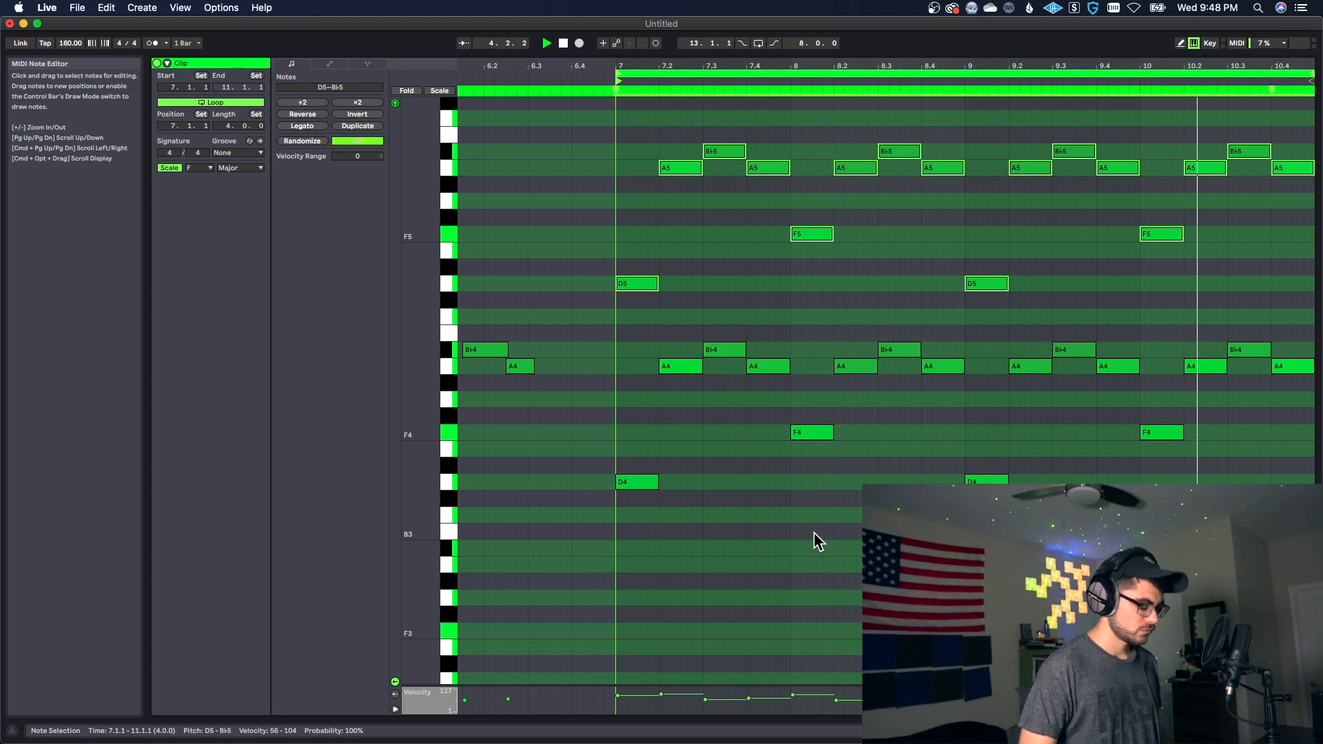
Step: Transpose all notes in the clip down one octave and play back the loop
{"action": "key", "text": "super+a"}
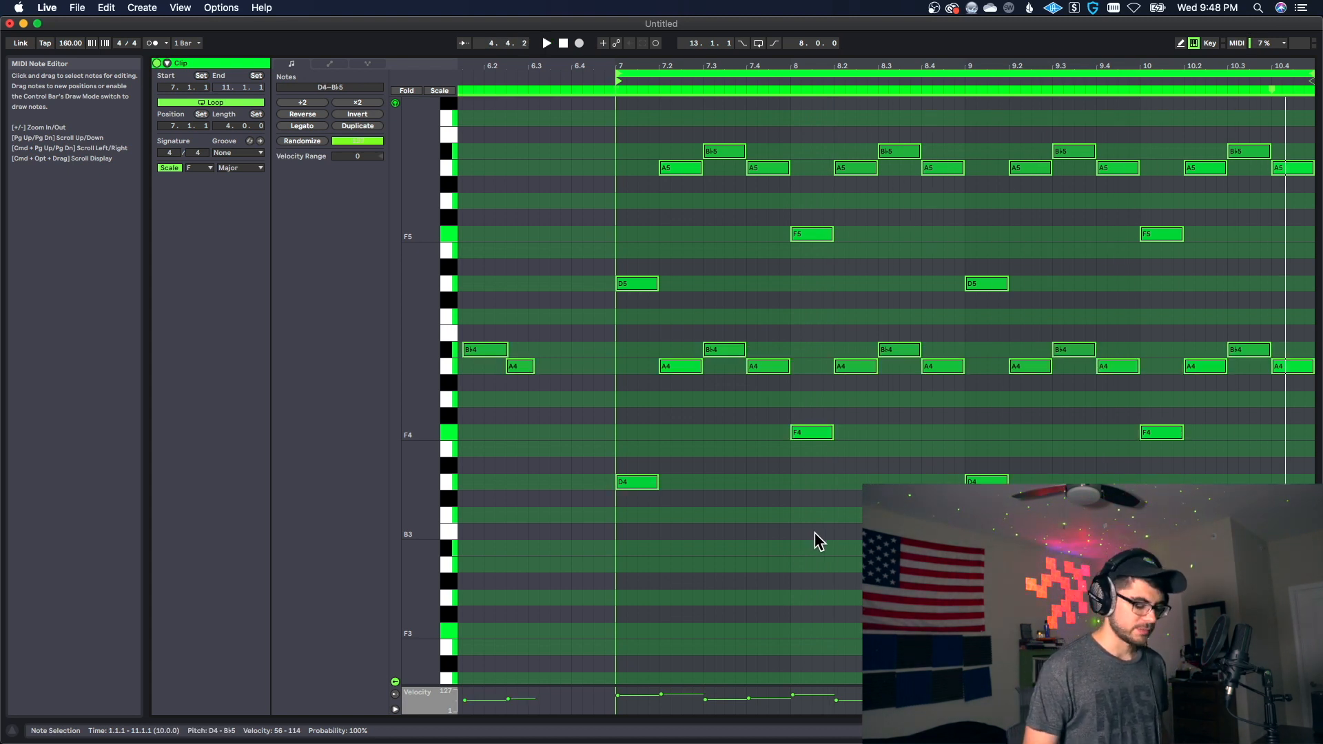
{"action": "key", "text": "shift+Down"}
{"action": "key", "text": "space"}
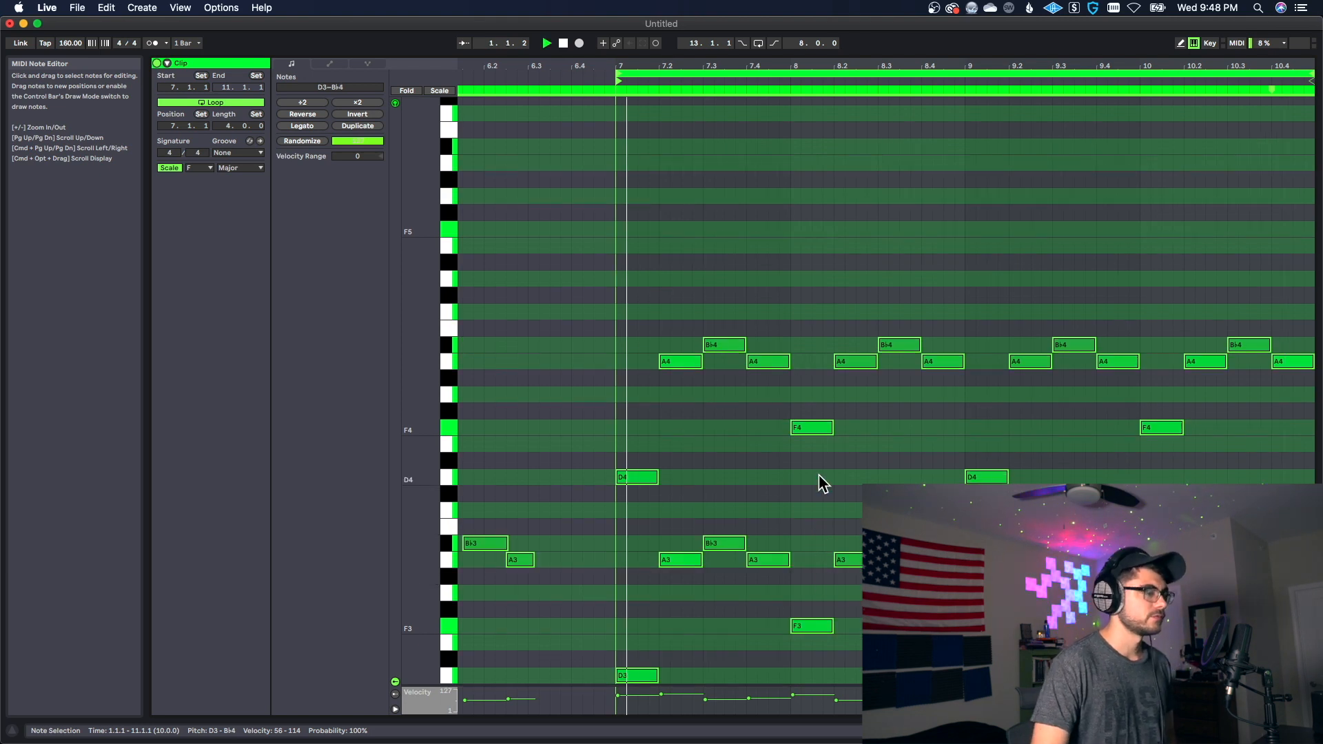
{"action": "scroll", "coordinate": [819, 486], "scroll_direction": "down", "scroll_amount": 3}
{"action": "scroll", "coordinate": [1128, 537], "scroll_direction": "down", "scroll_amount": 2}
{"action": "left_click", "coordinate": [1129, 537]}
{"action": "scroll", "coordinate": [1129, 537], "scroll_direction": "down", "scroll_amount": 1}
{"action": "scroll", "coordinate": [1128, 537], "scroll_direction": "down", "scroll_amount": 3}
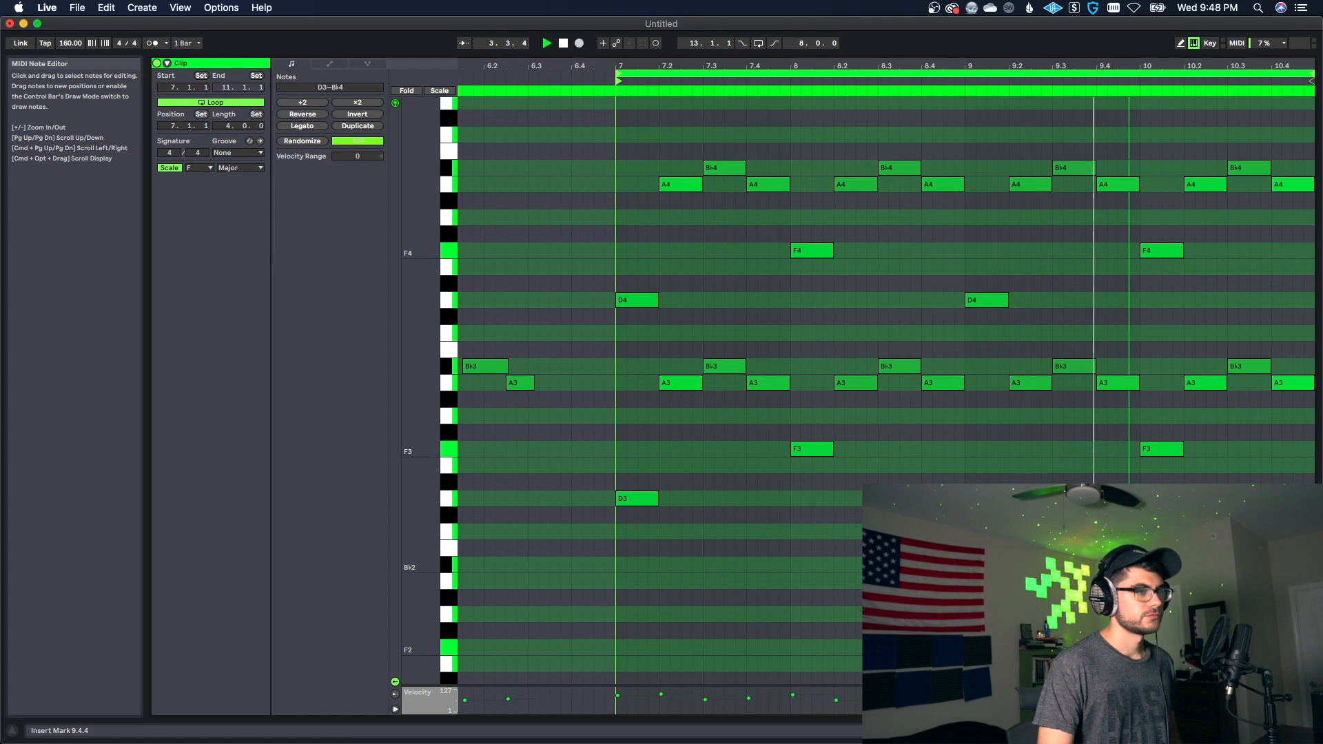
{"action": "key", "text": "space"}
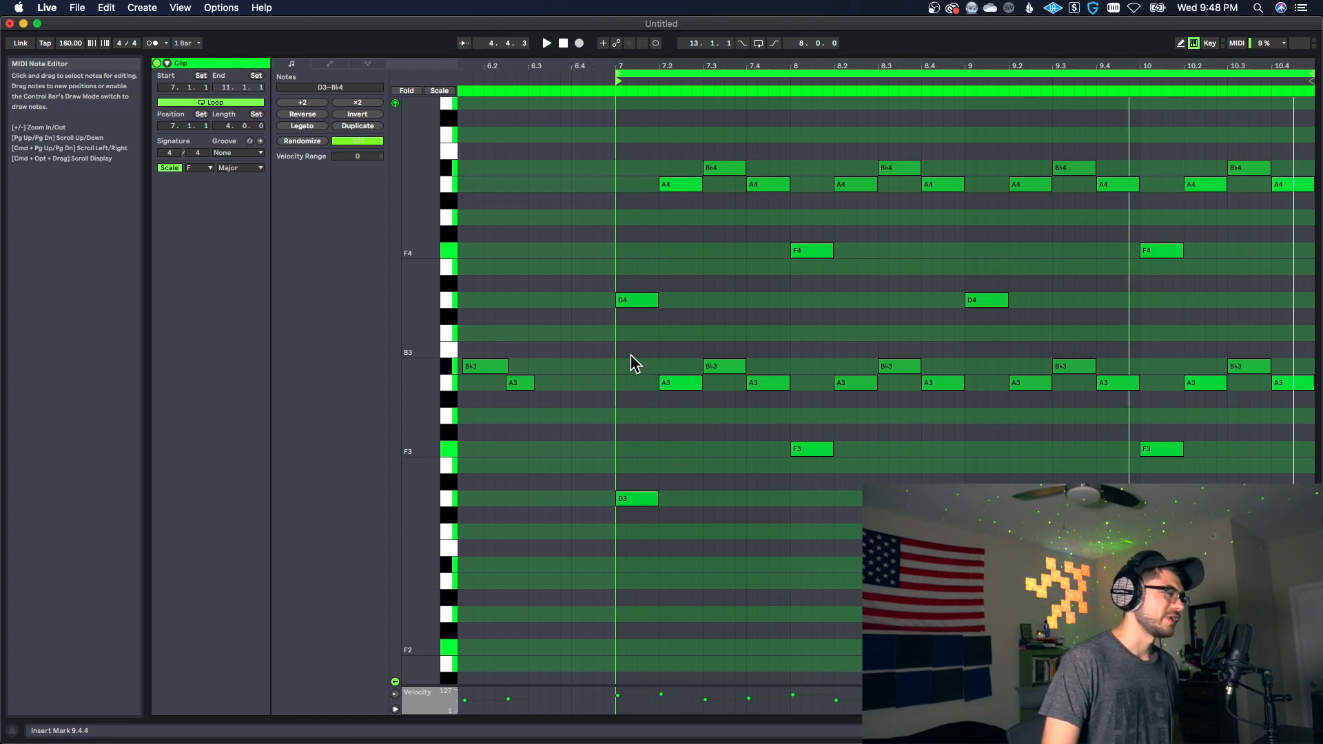
Step: Lower the velocities of the lower-octave melody notes in bars 7 to 10
{"action": "left_click_drag", "start_coordinate": [631, 360], "coordinate": [1309, 544]}
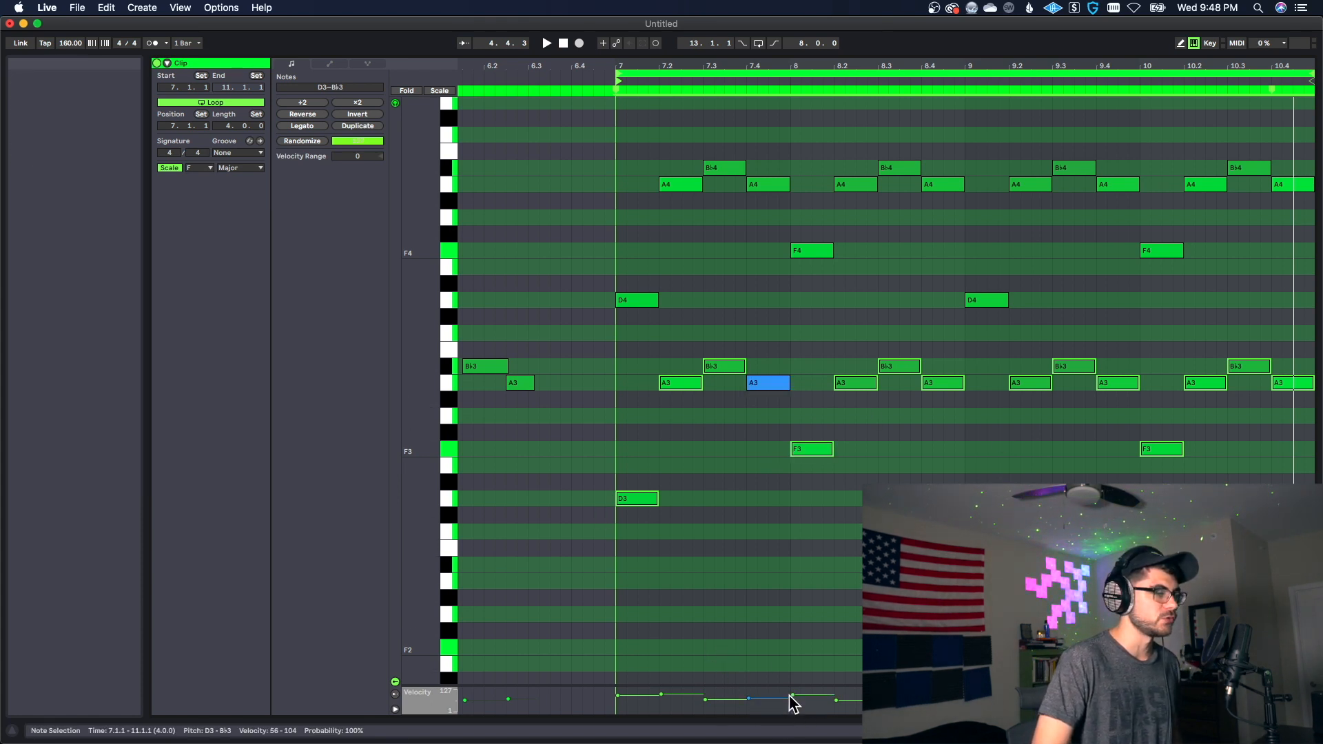
{"action": "left_click_drag", "start_coordinate": [792, 695], "coordinate": [793, 704]}
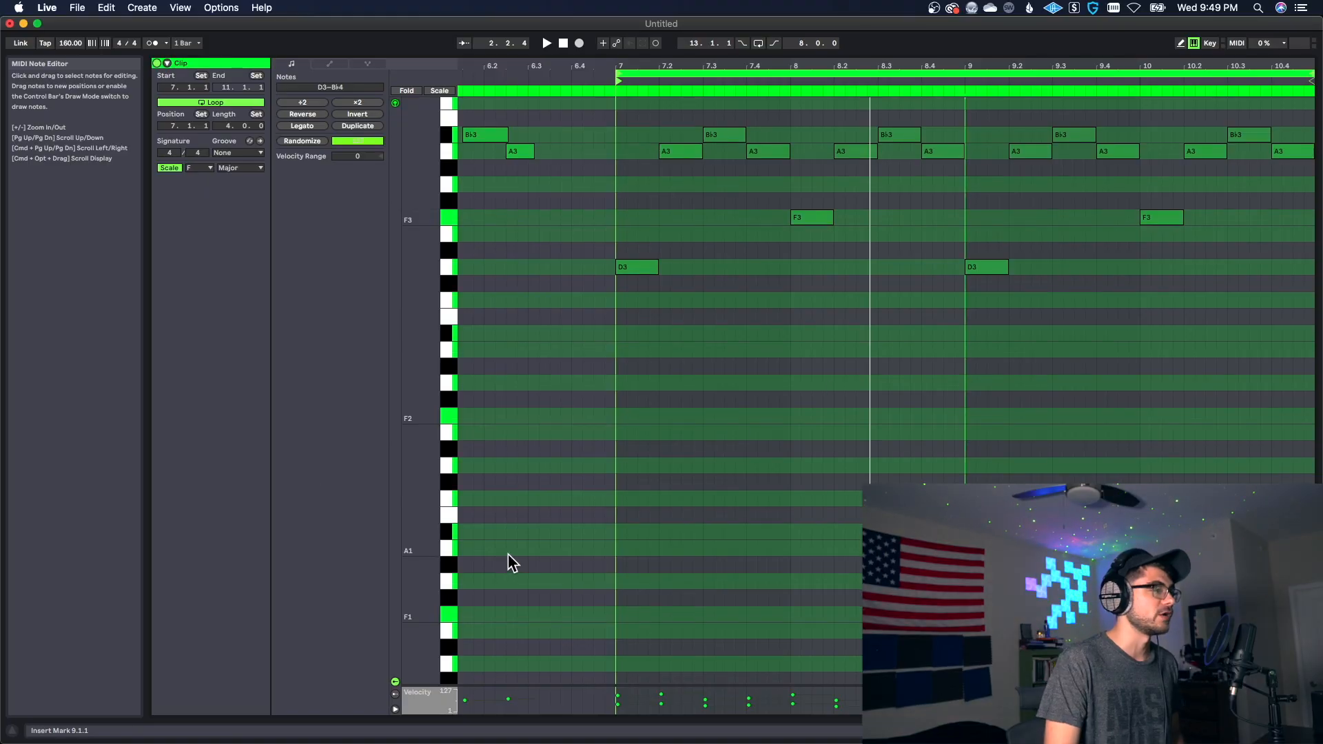
{"action": "scroll", "coordinate": [614, 581], "scroll_direction": "up", "scroll_amount": 3}
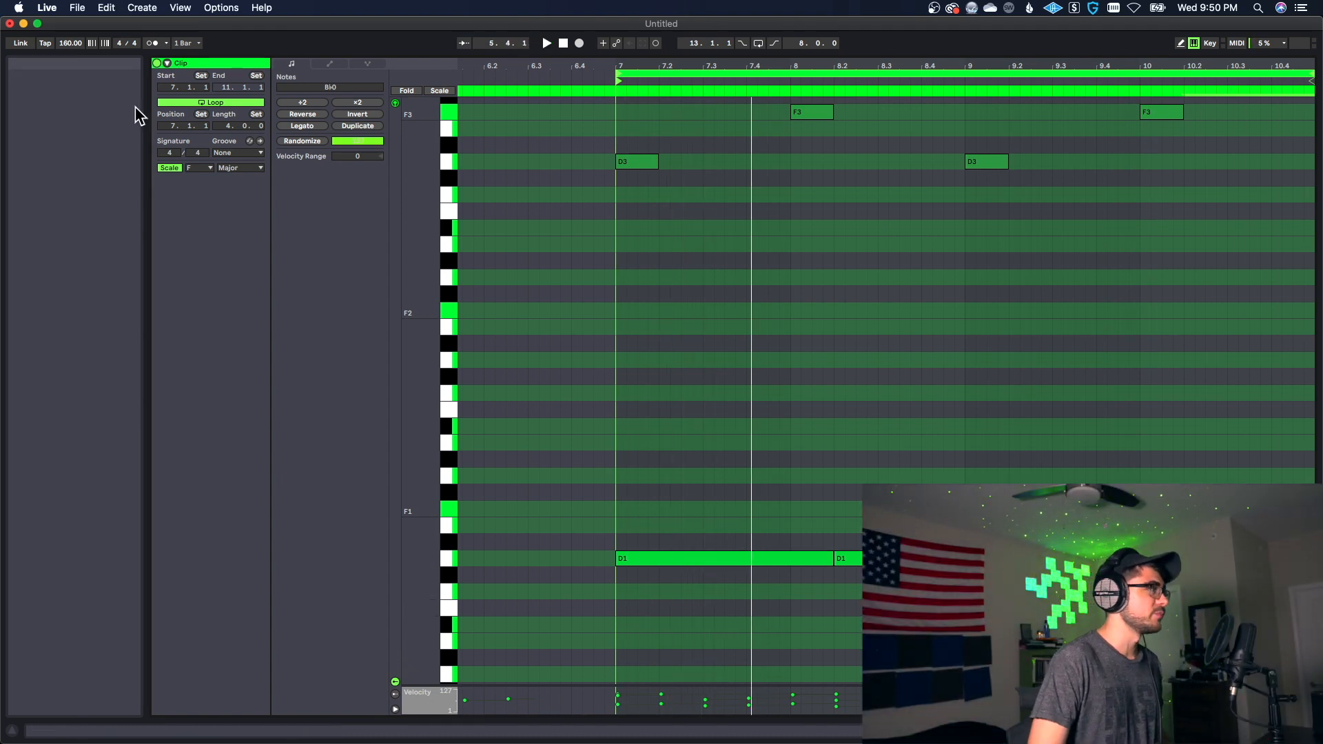
Step: Set the clip's loop length to 8 bars
{"action": "left_click", "coordinate": [227, 127]}
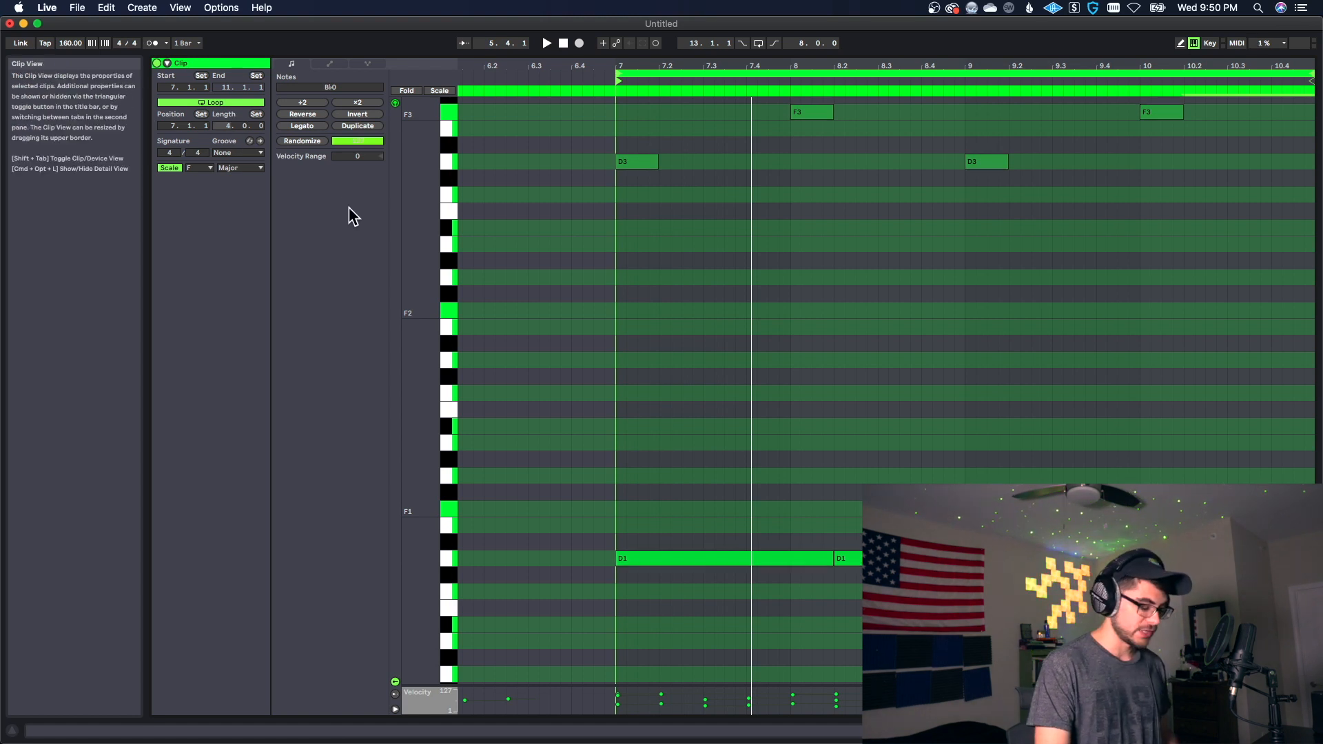
{"action": "type", "text": "8"}
{"action": "key", "text": "Return"}
Step: Duplicate the melody and bass notes of bars 7 to 10 into bars 11 to 14
{"action": "left_click", "coordinate": [743, 419]}
{"action": "scroll", "coordinate": [743, 419], "scroll_direction": "up", "scroll_amount": 10}
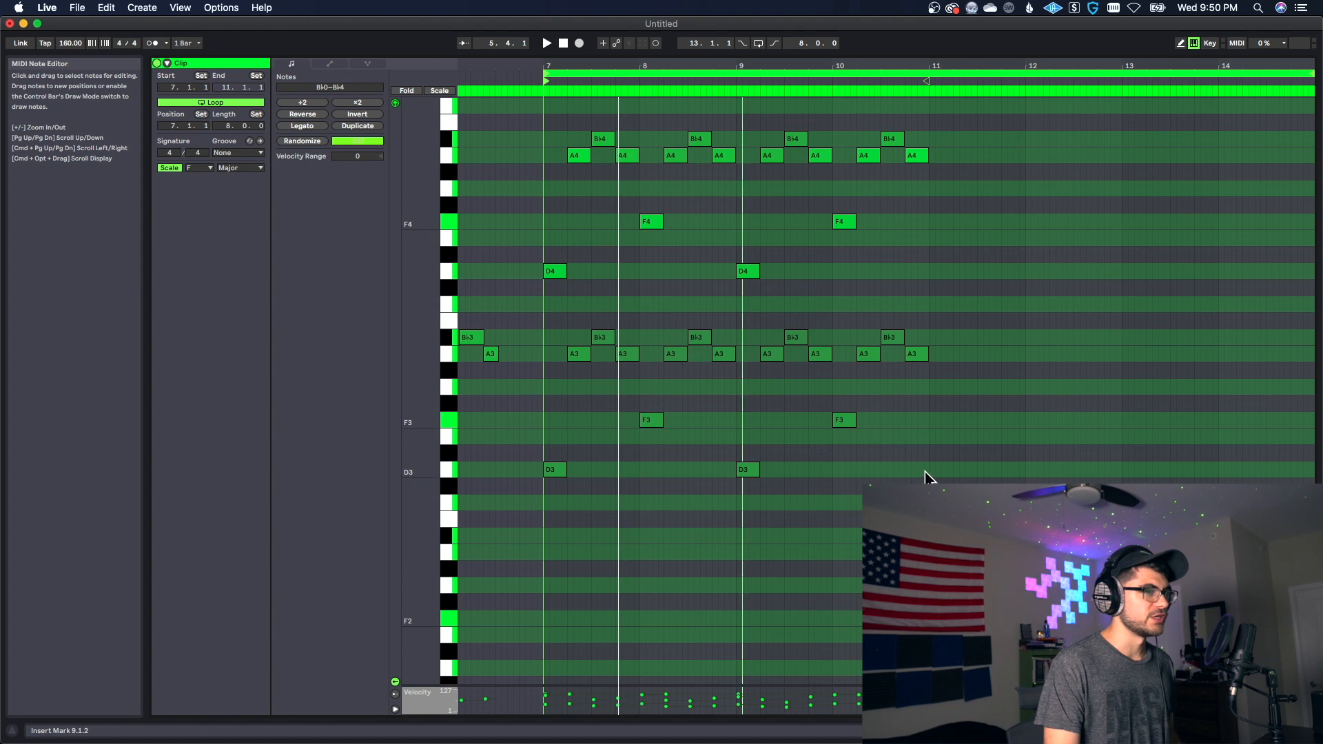
{"action": "left_click_drag", "start_coordinate": [927, 476], "coordinate": [553, 115]}
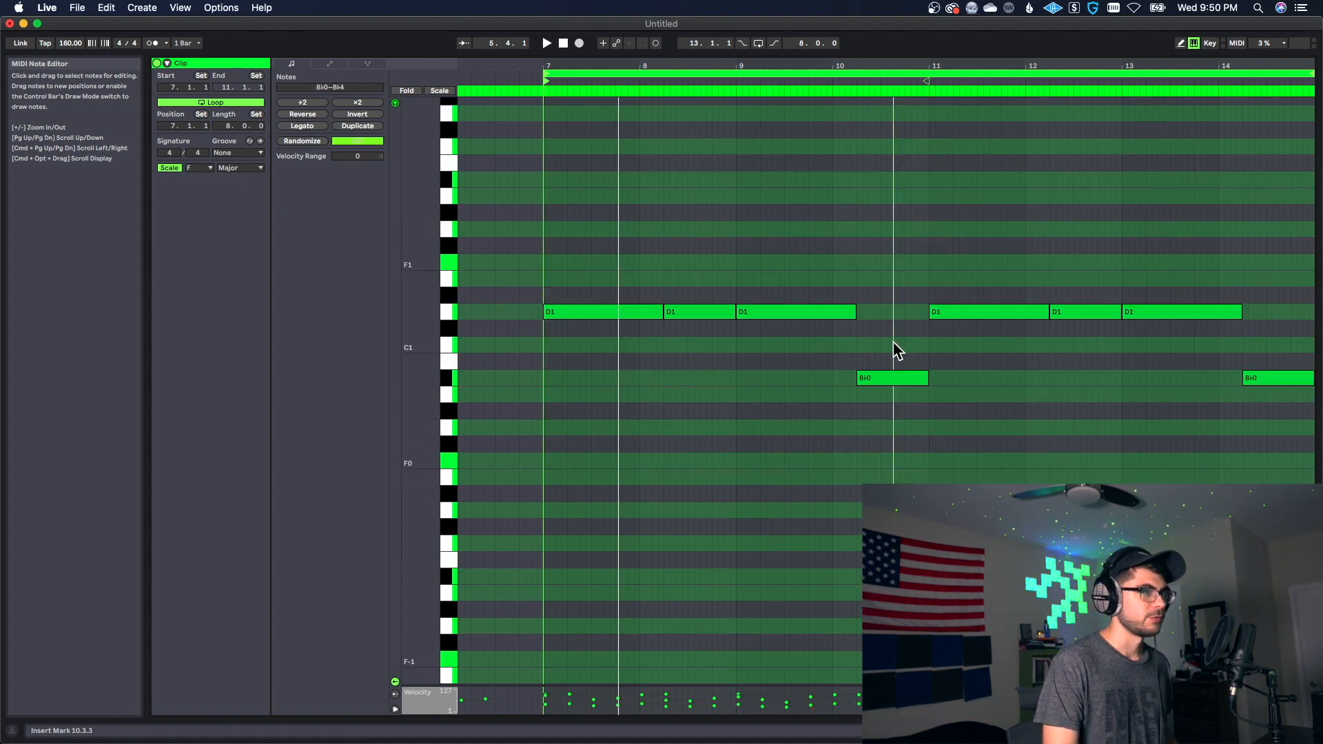
Step: Raise the B♭0 bass note in bar 10 to D1
{"action": "left_click", "coordinate": [890, 378]}
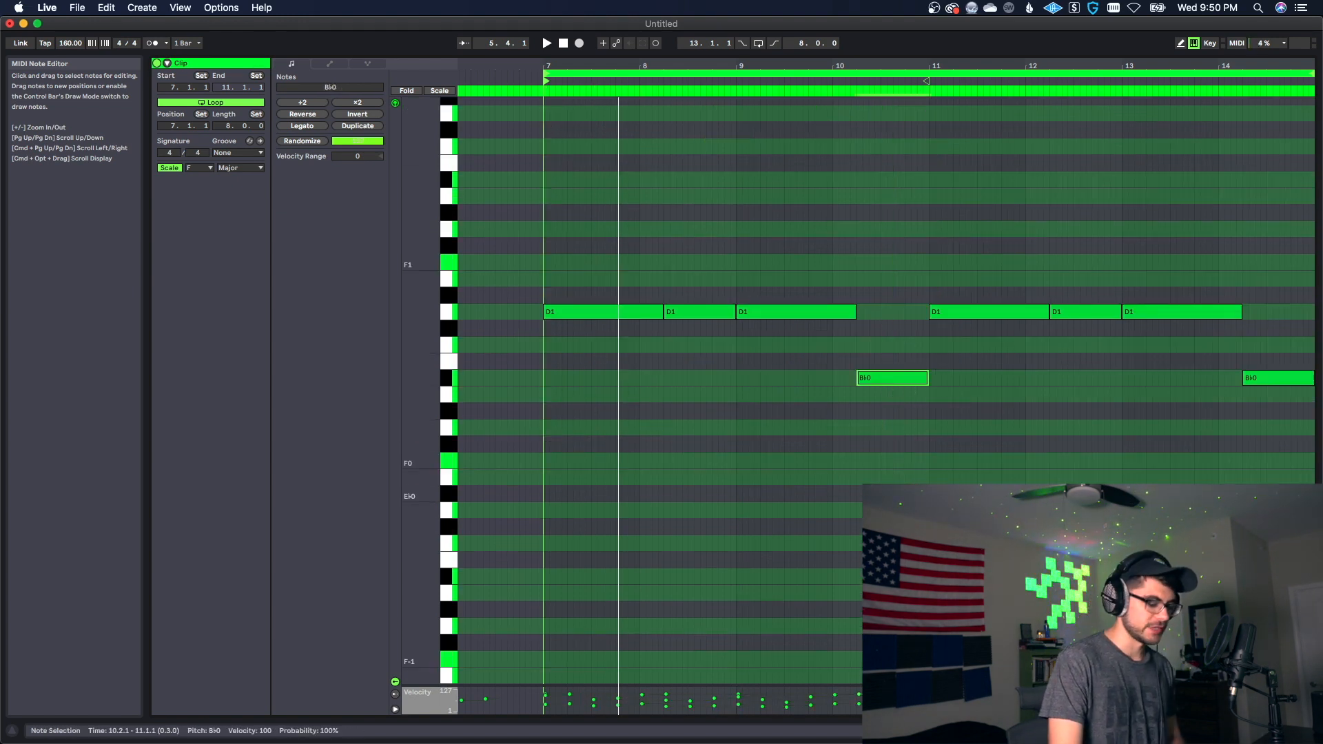
{"action": "key", "text": "Up"}
{"action": "key", "text": "Up"}
{"action": "key", "text": "Up"}
{"action": "key", "text": "Up"}
Step: Lower the three D1 bass notes starting in bars 11 to 13 to B♭0 and play back the loop
{"action": "left_click_drag", "start_coordinate": [963, 257], "coordinate": [1229, 370]}
{"action": "key", "text": "Down"}
{"action": "key", "text": "Down"}
{"action": "key", "text": "Down"}
{"action": "key", "text": "Down"}
{"action": "left_click", "coordinate": [1182, 475]}
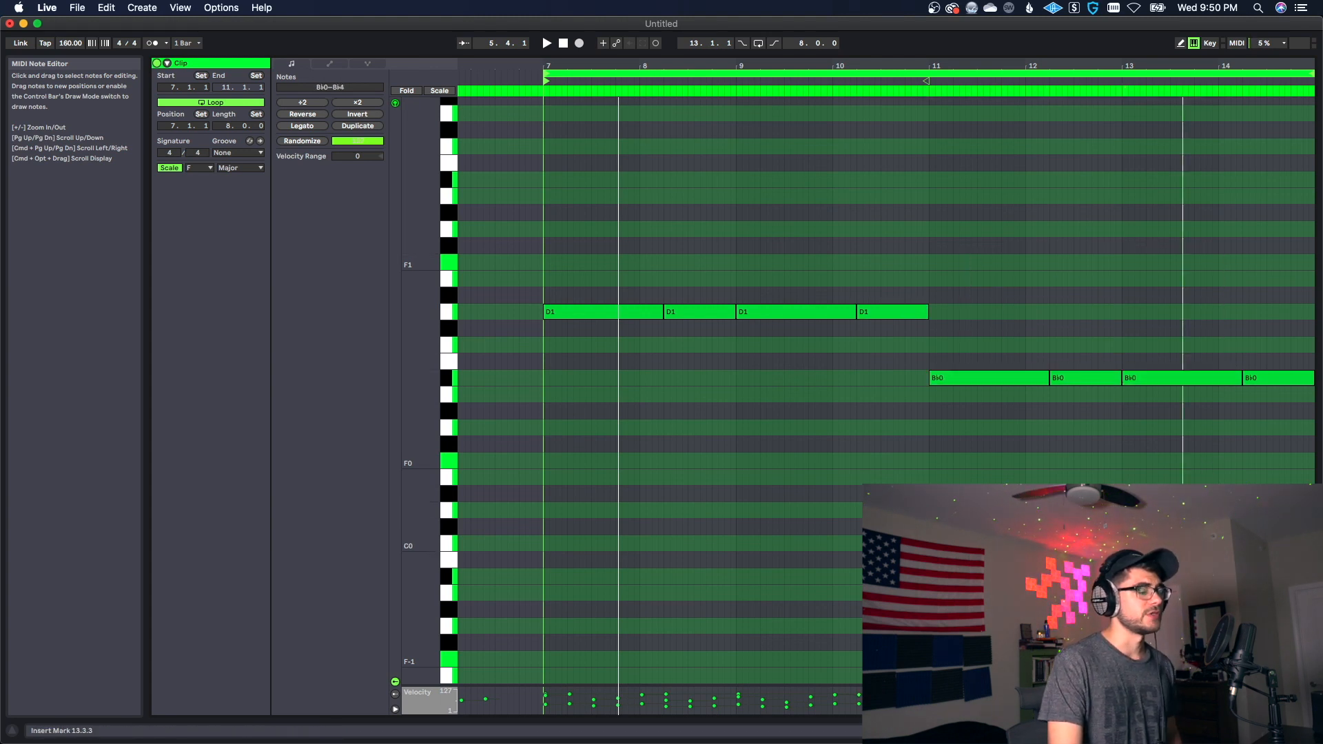
{"action": "left_click", "coordinate": [927, 432]}
{"action": "scroll", "coordinate": [797, 556], "scroll_direction": "up", "scroll_amount": 7}
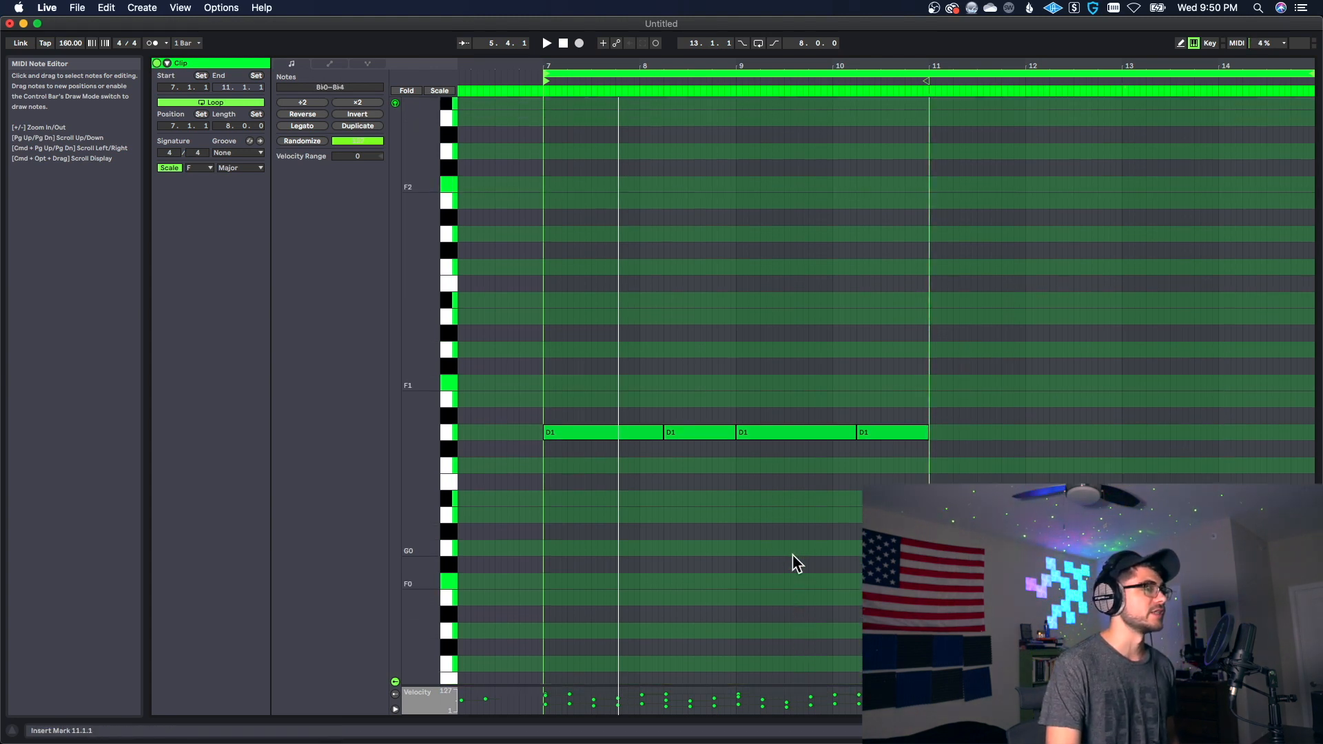
{"action": "scroll", "coordinate": [799, 557], "scroll_direction": "down", "scroll_amount": 4}
{"action": "key", "text": "space"}
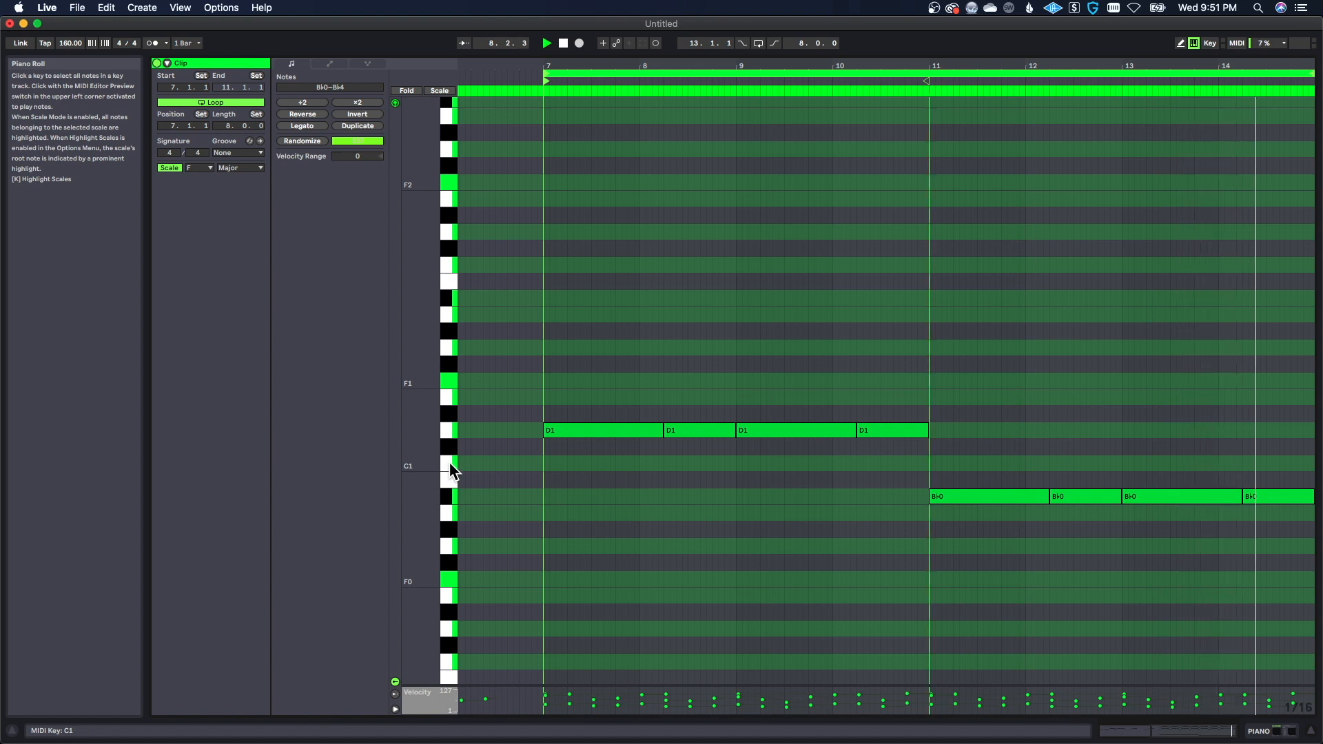
Step: Replace the end of the last B♭0 bass note with a C1 note from 14.3.3 to 15.1.1
{"action": "left_click", "coordinate": [447, 495]}
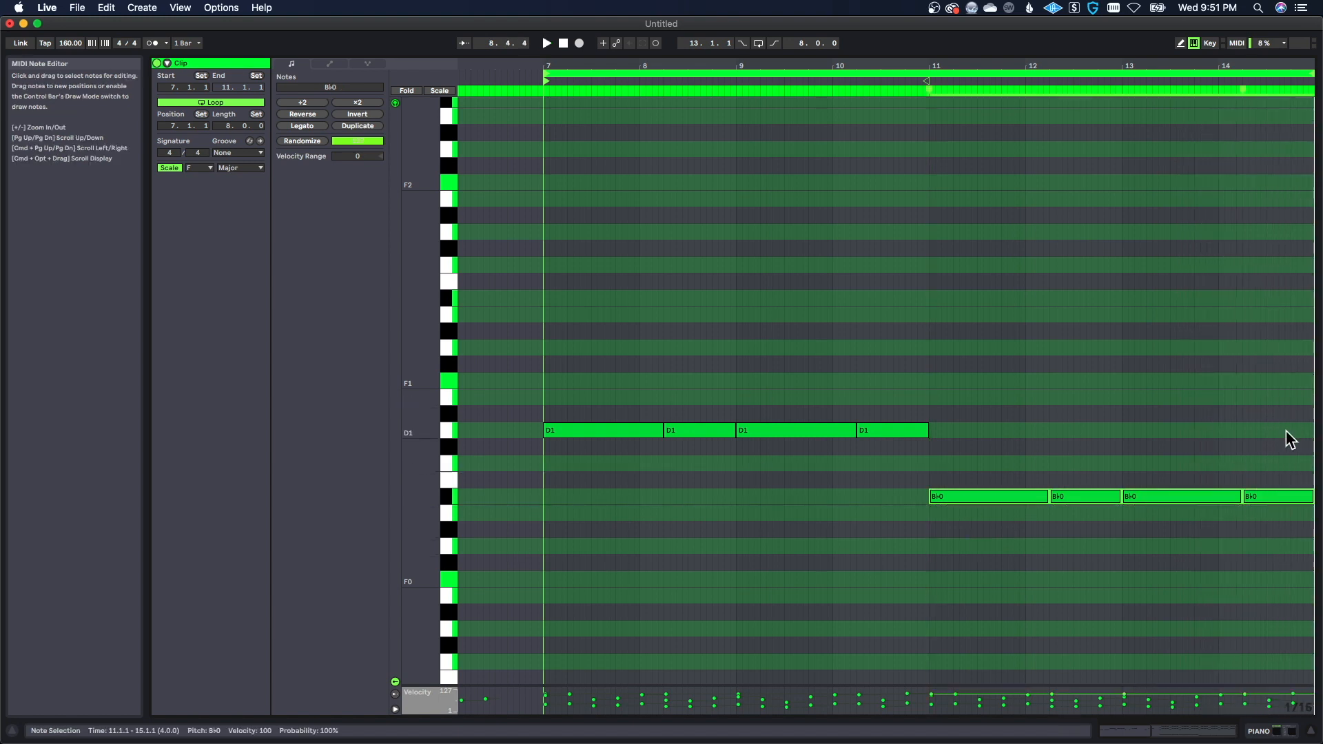
{"action": "double_click", "coordinate": [1283, 464]}
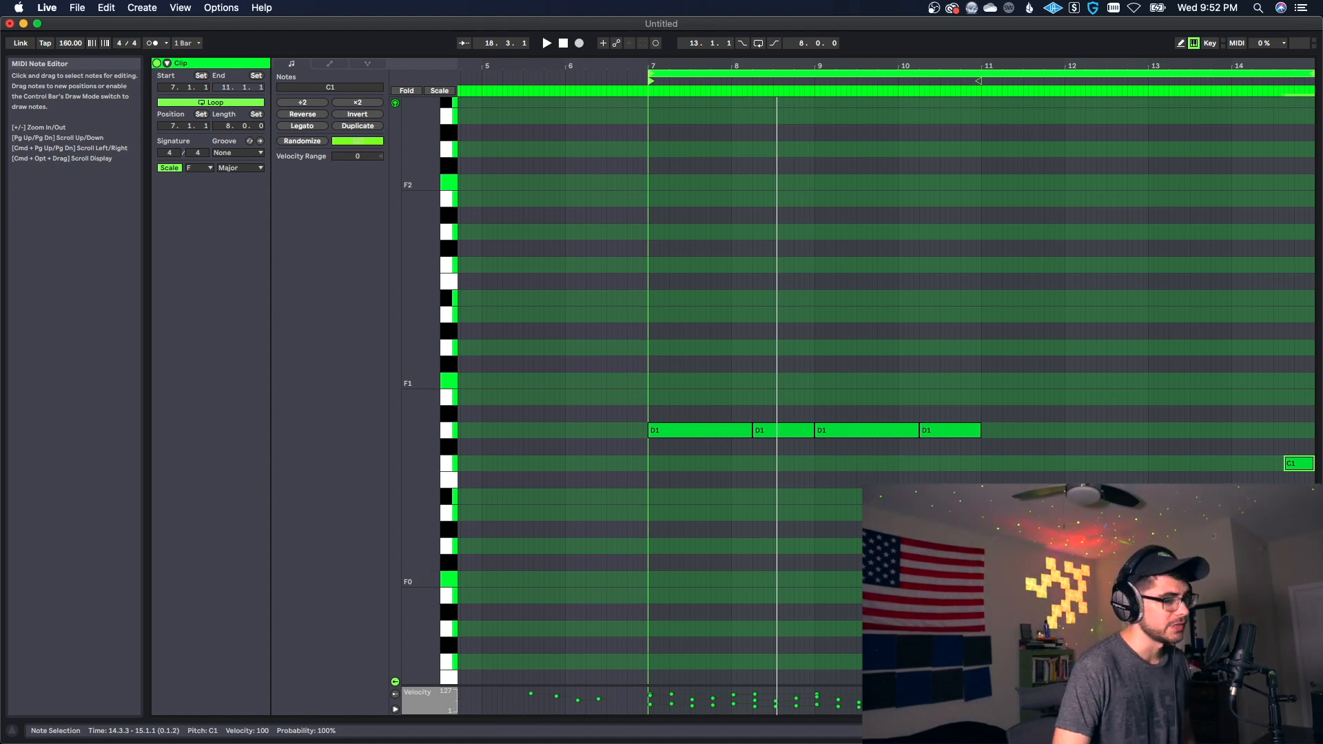
{"action": "key", "text": "space"}
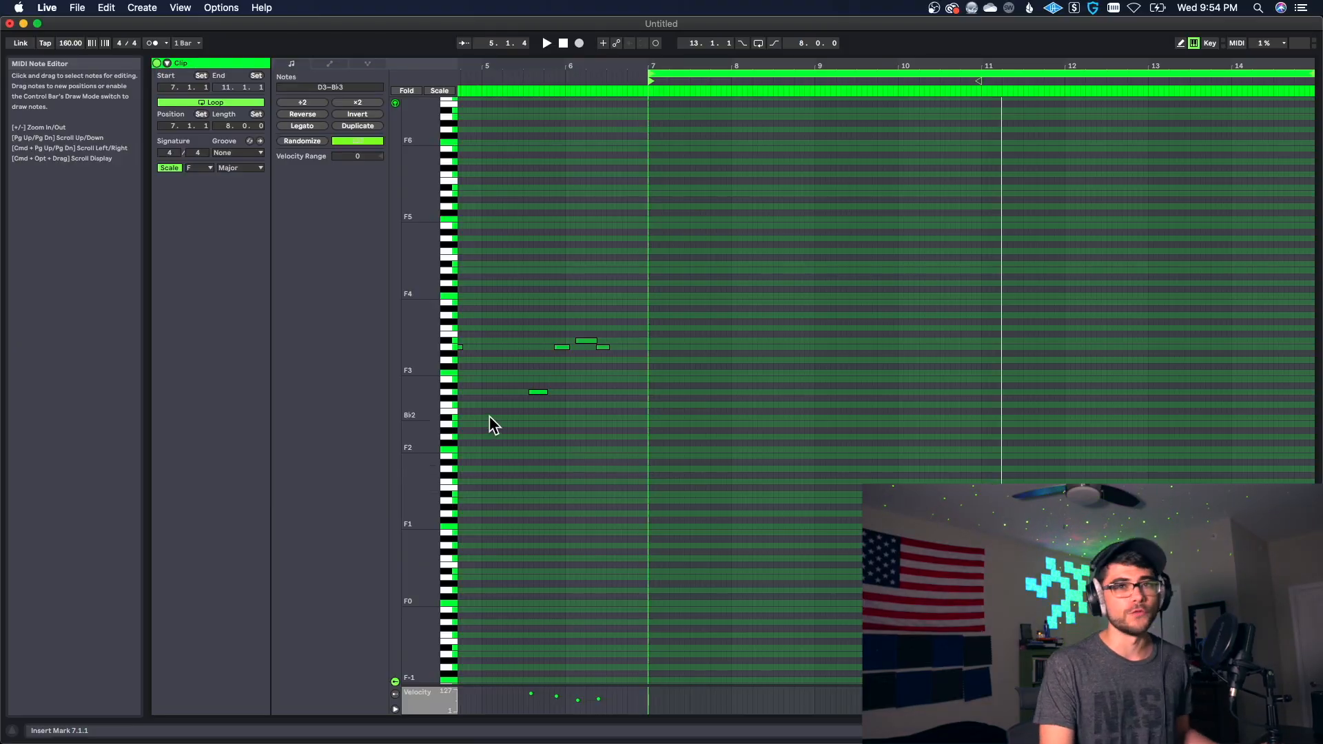
Step: Enter the chords D3-F3-A3, C3-E3-G3 and B♭2-D3-F3 twice across bars 7 to 10, and play them back
{"action": "left_click_drag", "start_coordinate": [444, 369], "coordinate": [717, 438]}
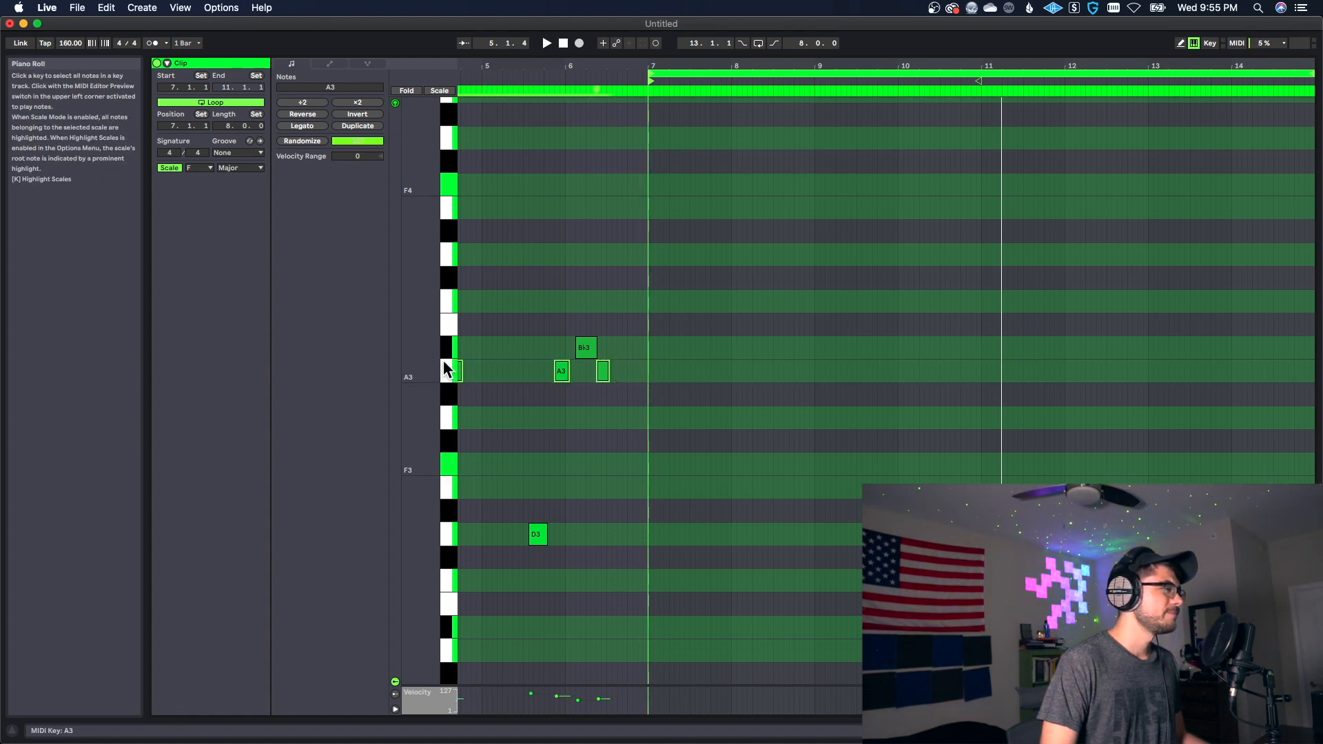
{"action": "left_click", "coordinate": [794, 534]}
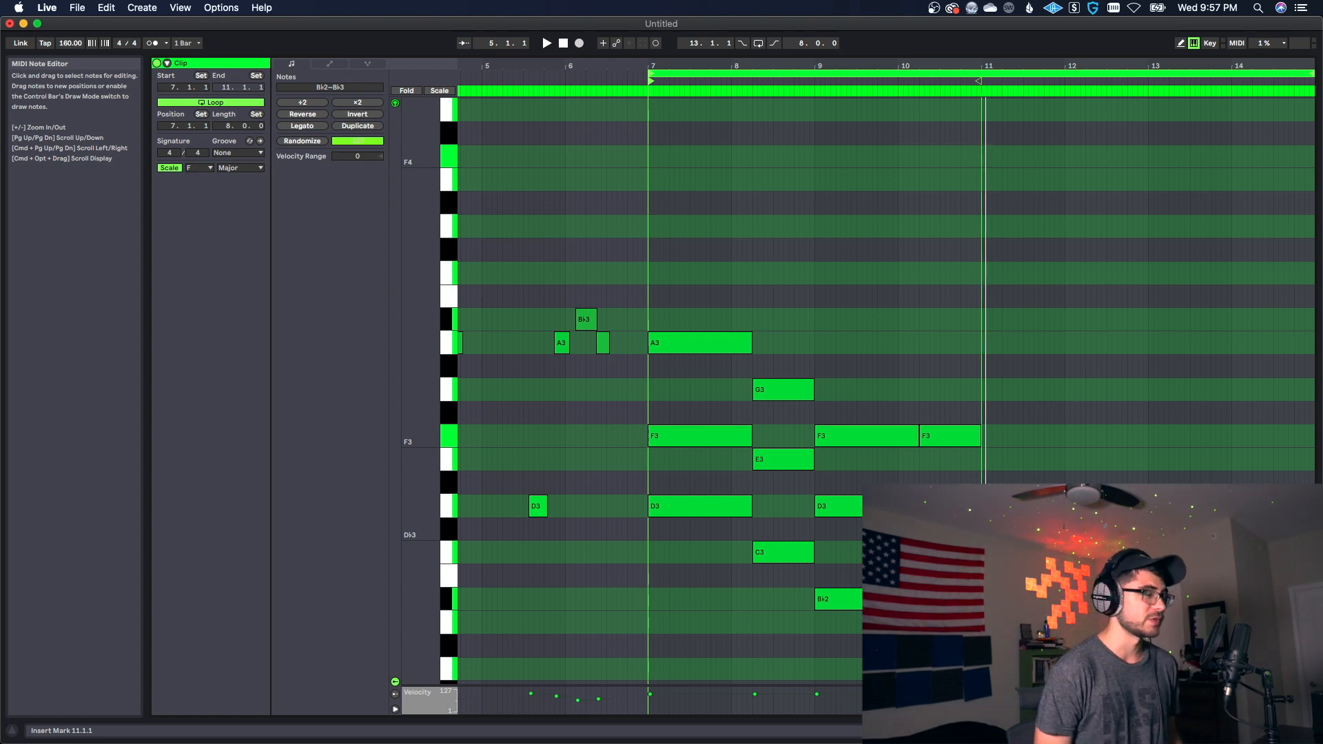
{"action": "key", "text": "space"}
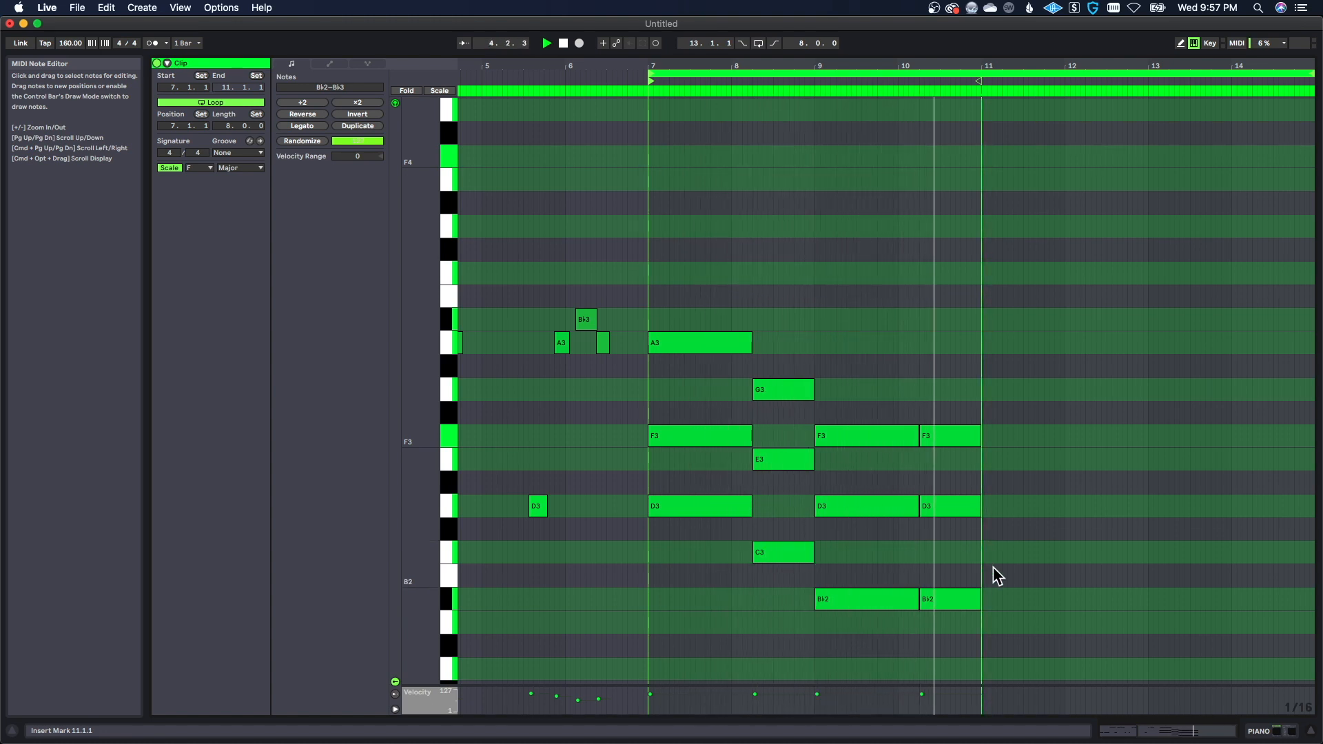
{"action": "key", "text": "space"}
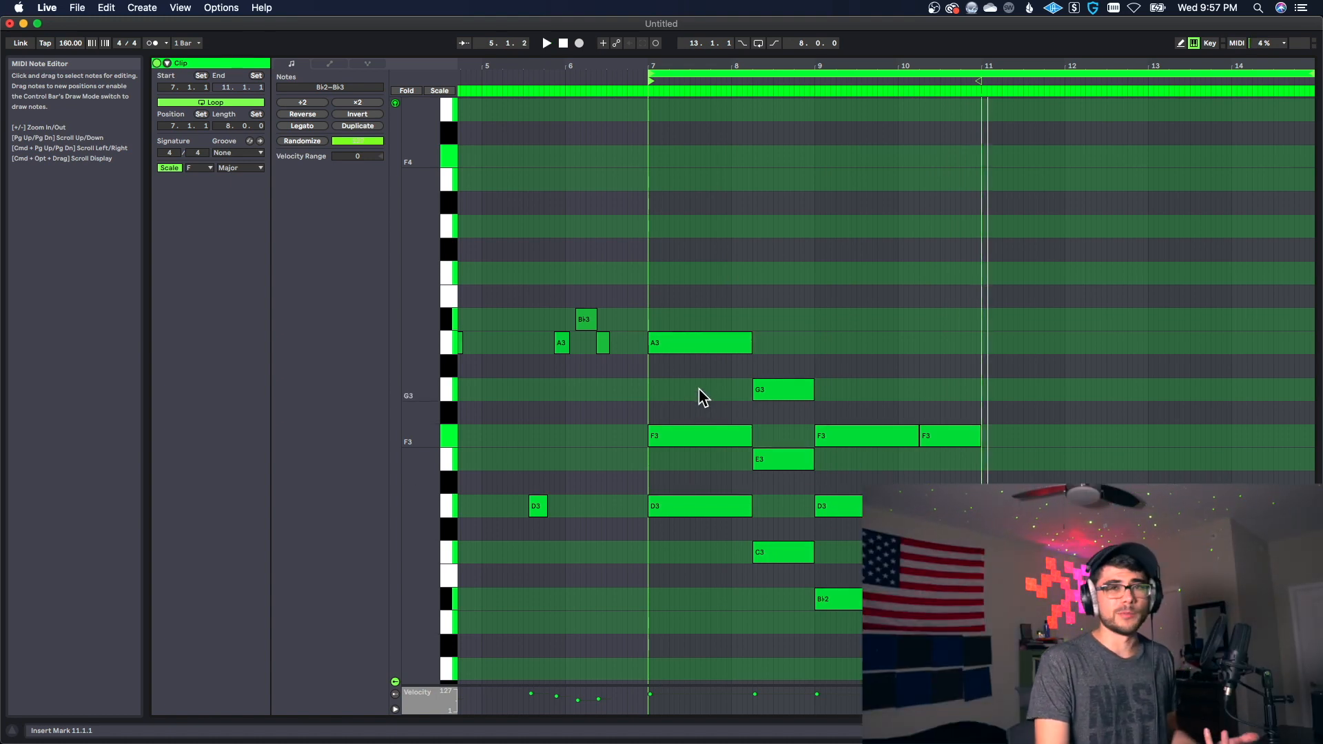
Step: Copy the middle note of each chord up one octave as F4, E4, D4 and D4, and play back the loop
{"action": "left_click_drag", "start_coordinate": [691, 396], "coordinate": [789, 478]}
{"action": "left_click_drag", "start_coordinate": [889, 479], "coordinate": [934, 511]}
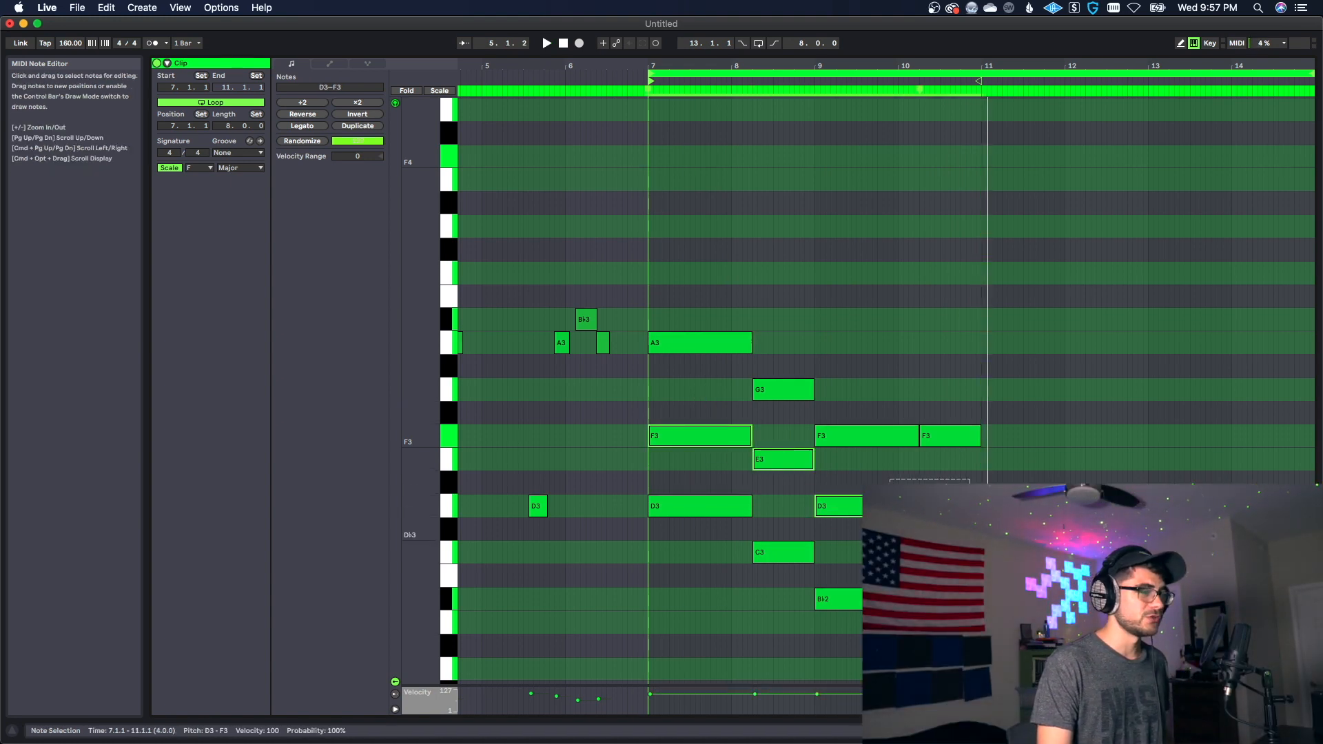
{"action": "key", "text": "shift+Up"}
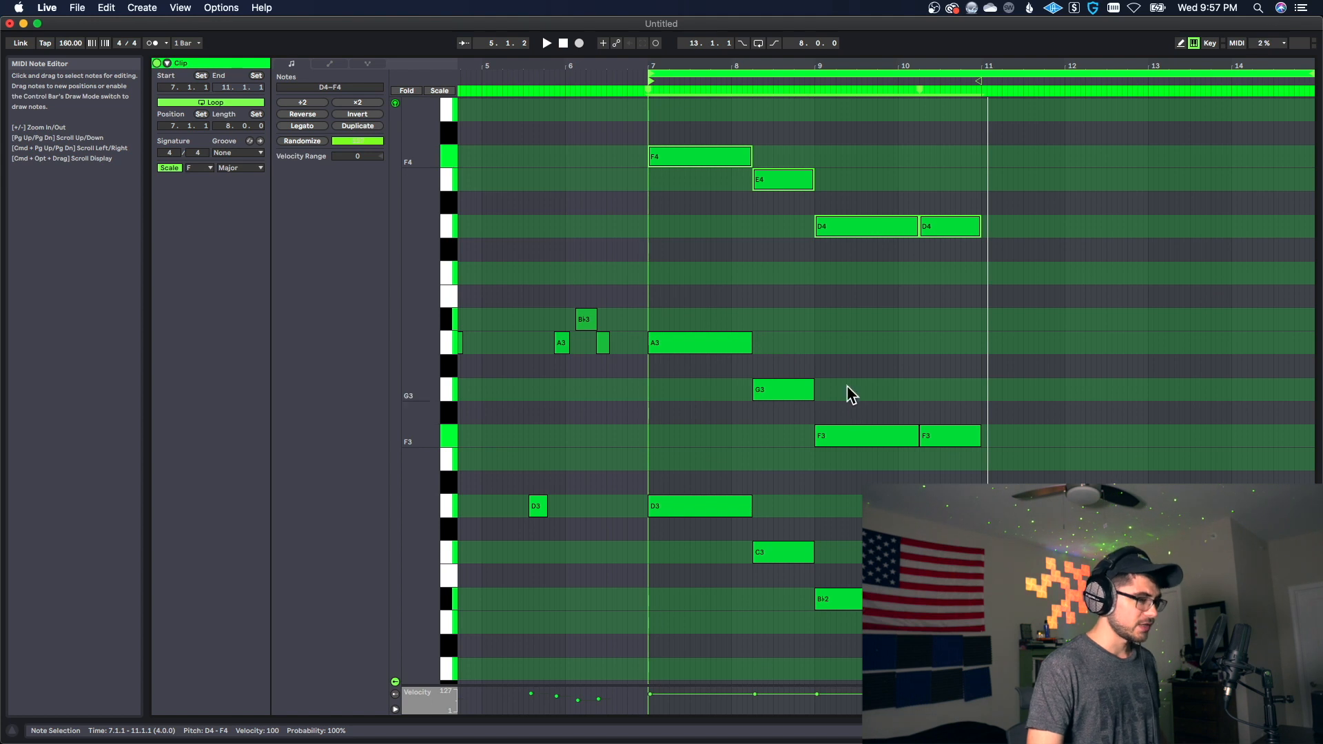
{"action": "key", "text": "shift+Down"}
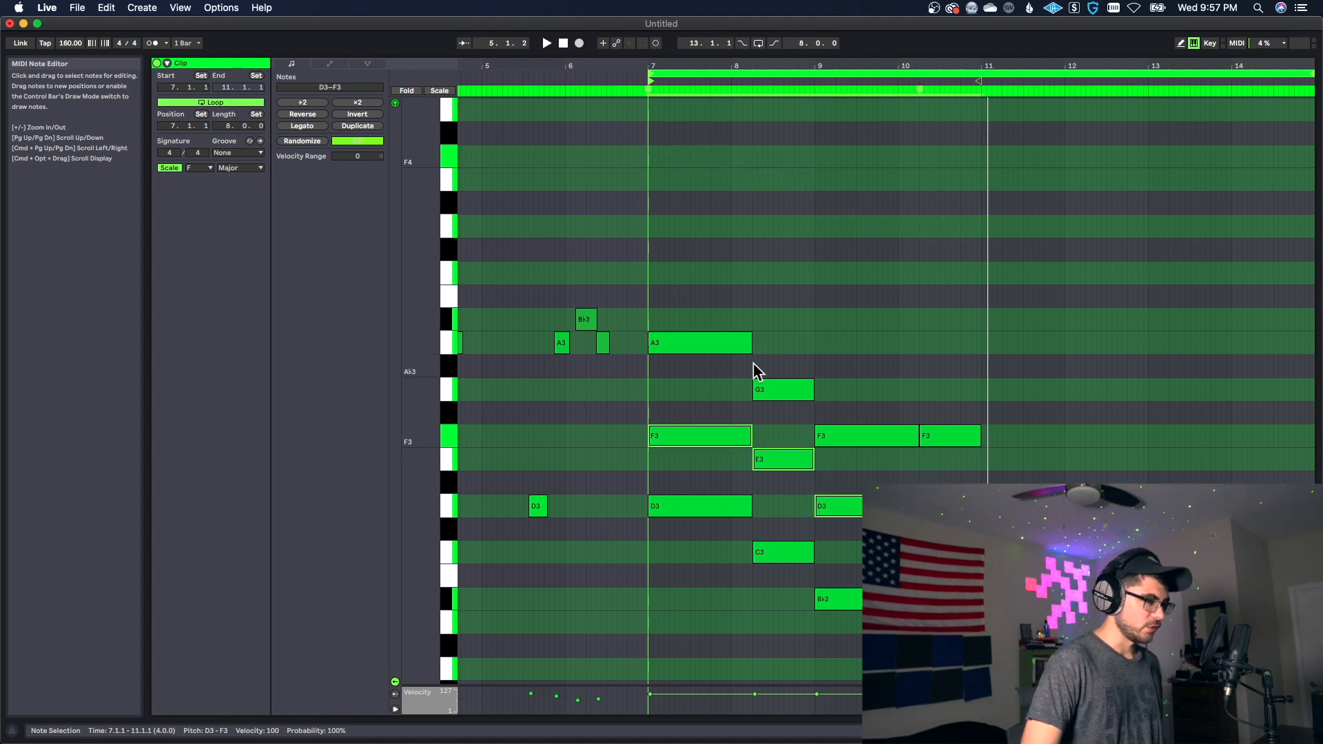
{"action": "left_click_drag", "start_coordinate": [676, 433], "coordinate": [682, 174]}
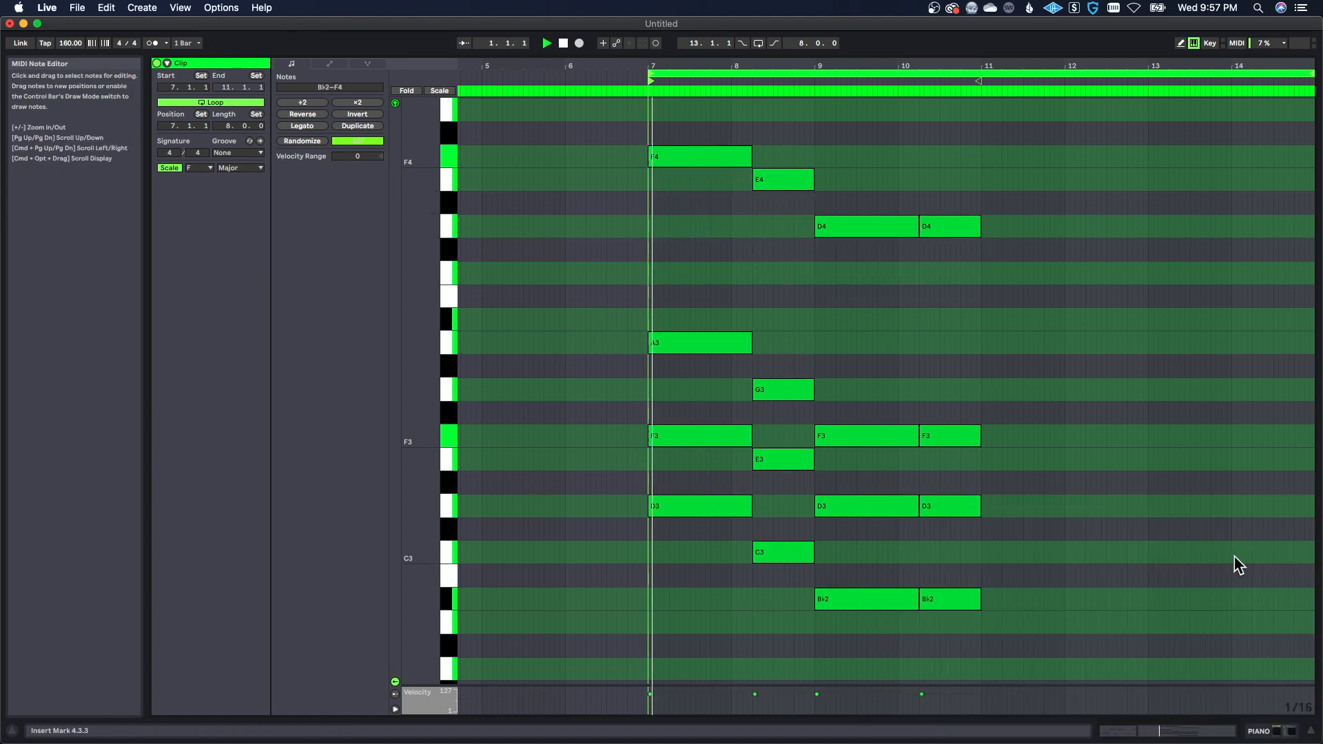
{"action": "left_click", "coordinate": [1232, 558]}
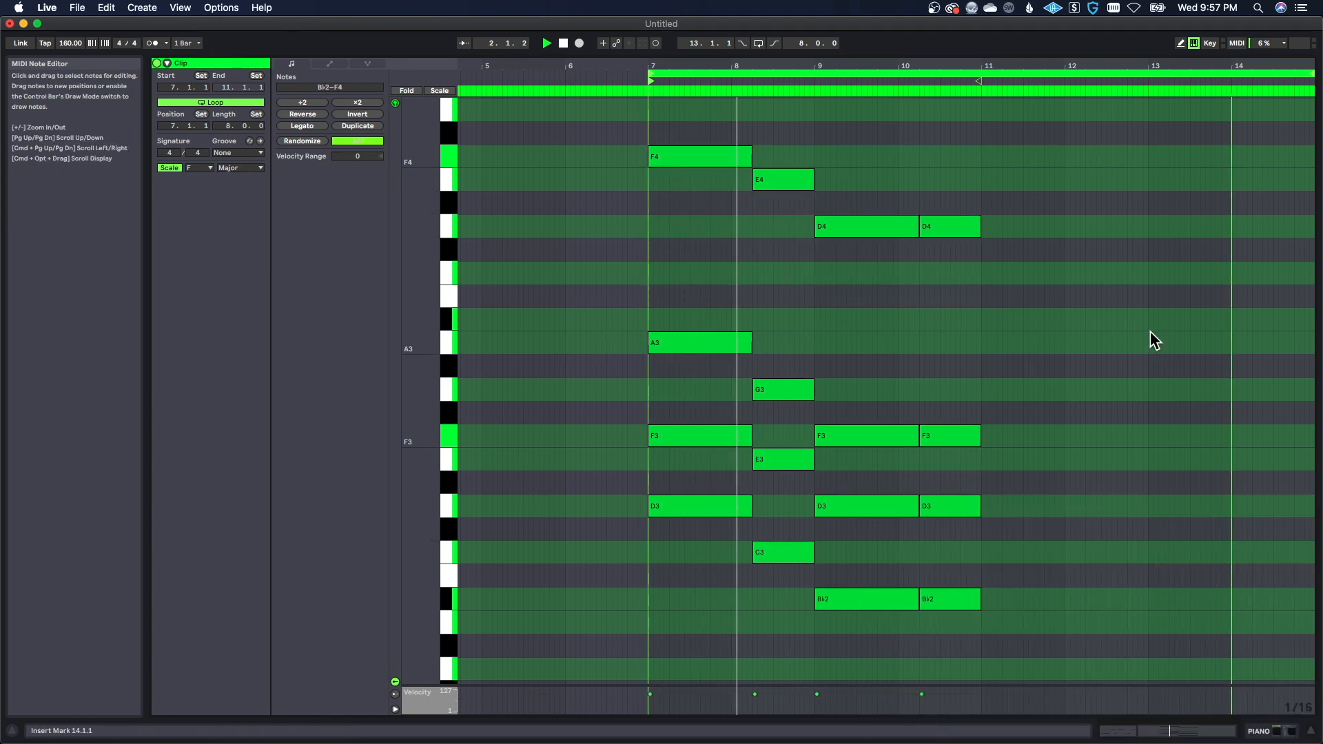
{"action": "scroll", "coordinate": [930, 357], "scroll_direction": "up", "scroll_amount": 2}
{"action": "scroll", "coordinate": [948, 394], "scroll_direction": "down", "scroll_amount": 2}
{"action": "scroll", "coordinate": [1002, 418], "scroll_direction": "down", "scroll_amount": 1}
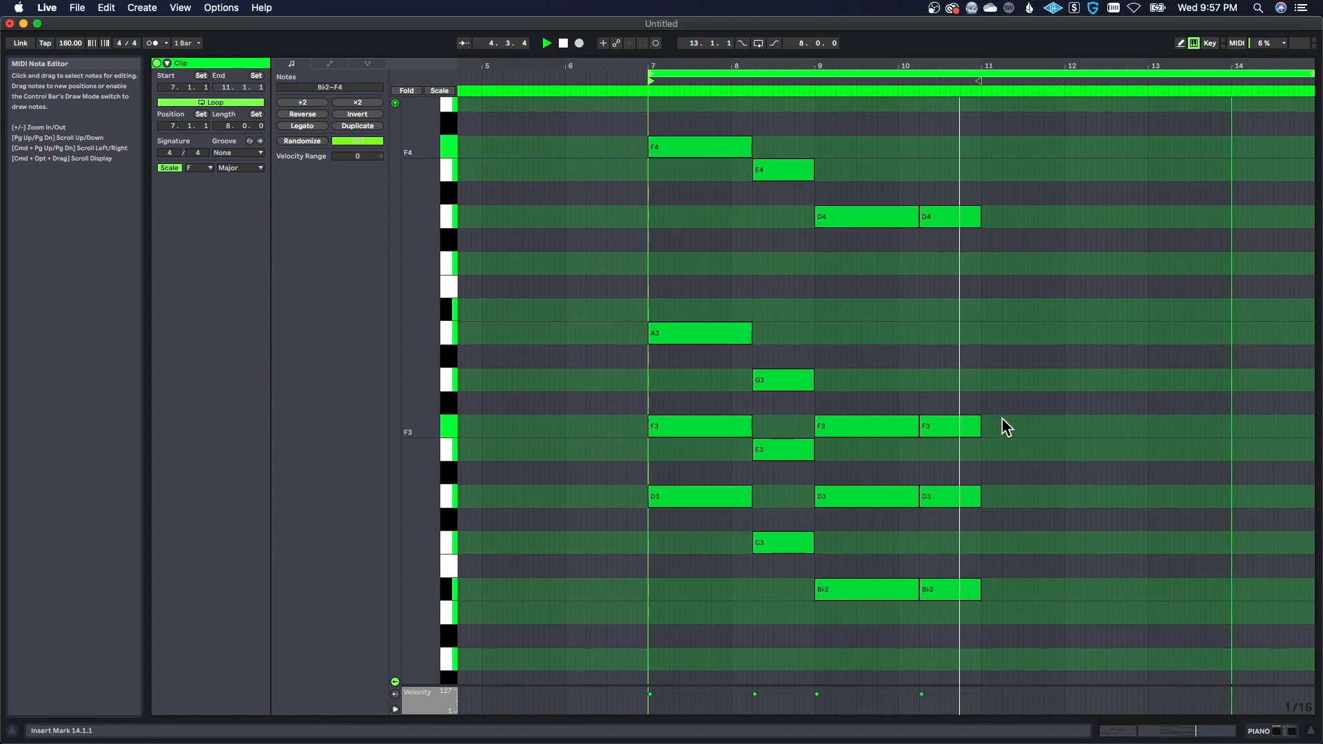
{"action": "scroll", "coordinate": [1001, 417], "scroll_direction": "up", "scroll_amount": 1}
{"action": "key", "text": "space"}
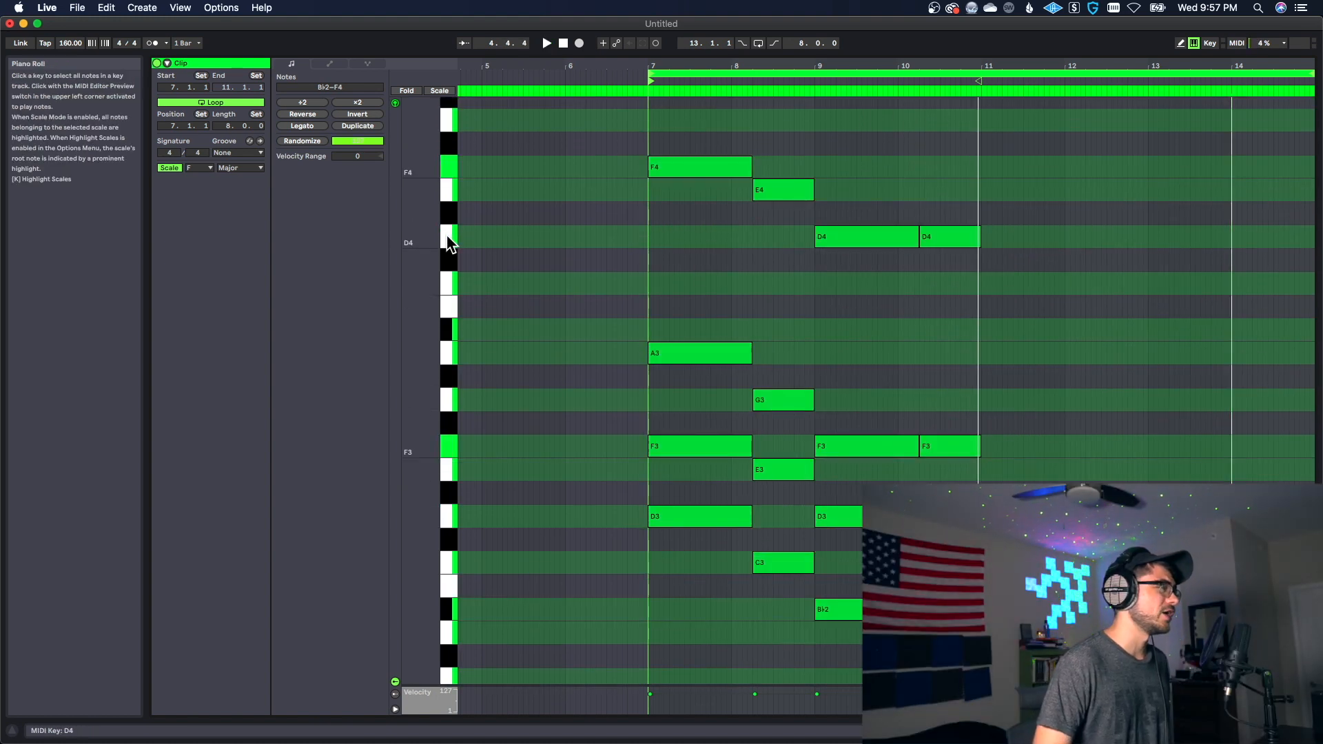
Step: Duplicate the top notes of the four chords and raise the copies to B♭4, A4, G4 and G4
{"action": "scroll", "coordinate": [638, 278], "scroll_direction": "up", "scroll_amount": 3}
{"action": "left_click_drag", "start_coordinate": [687, 197], "coordinate": [1015, 405]}
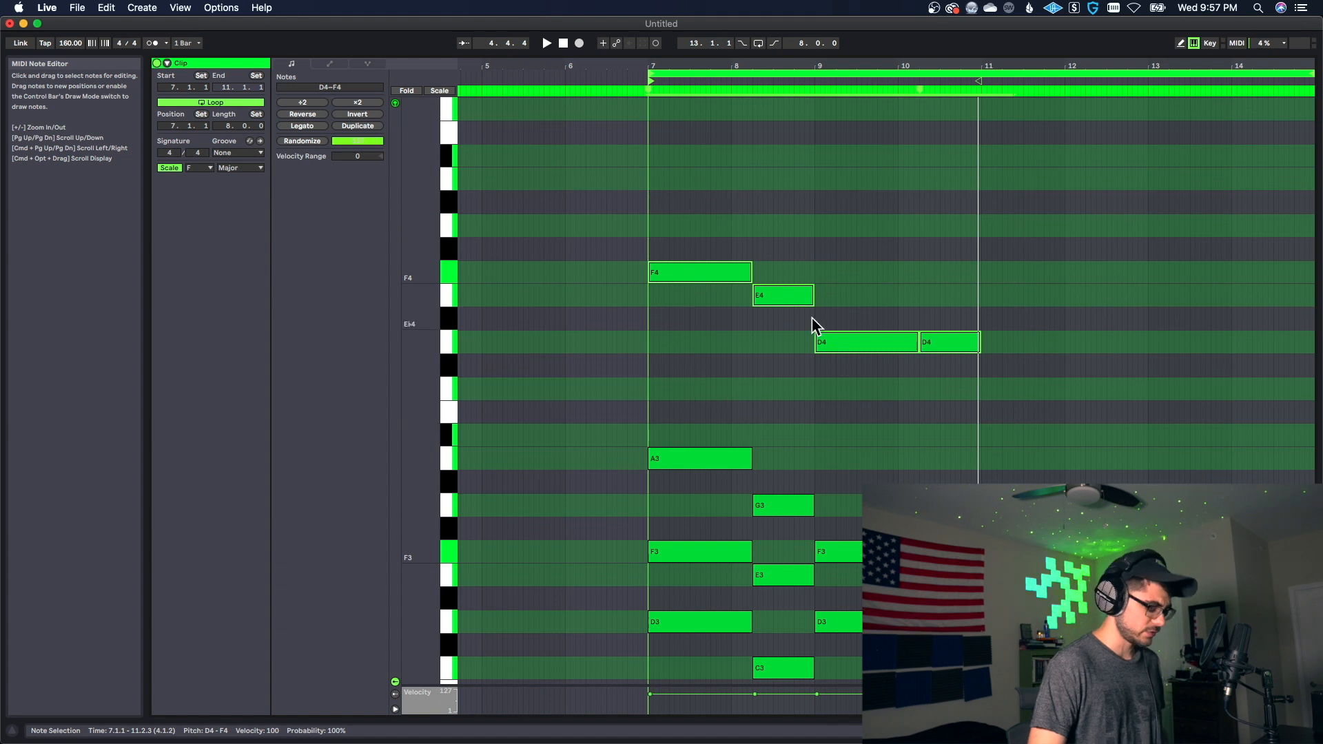
{"action": "left_click_drag", "start_coordinate": [705, 270], "coordinate": [710, 193]}
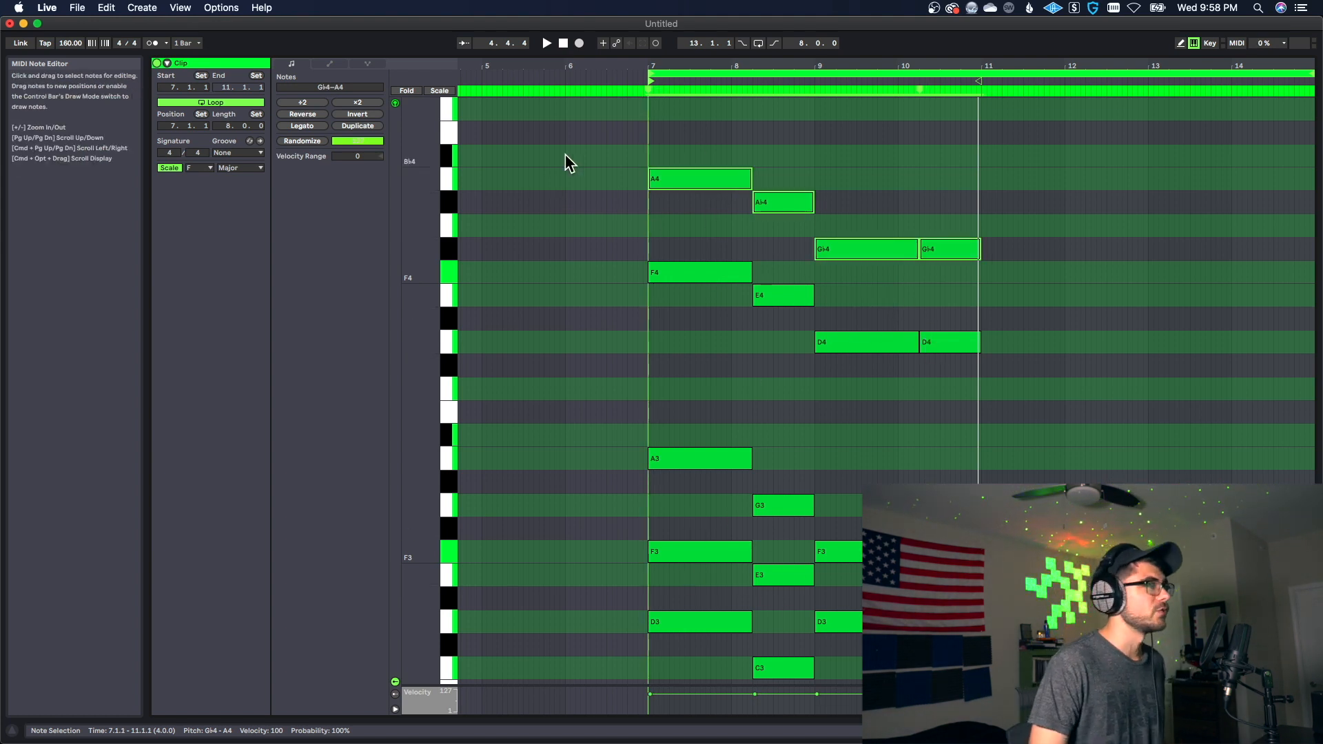
{"action": "scroll", "coordinate": [724, 206], "scroll_direction": "up", "scroll_amount": 2}
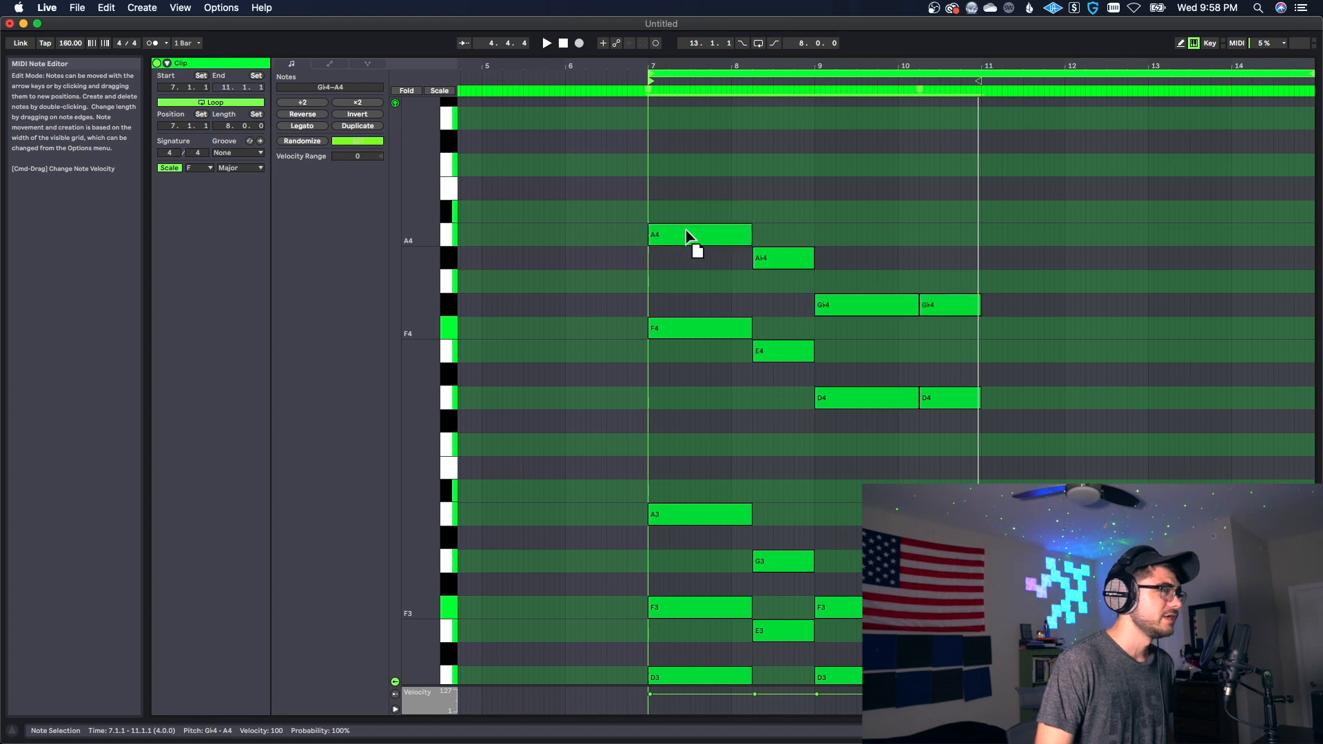
{"action": "left_click_drag", "start_coordinate": [686, 234], "coordinate": [686, 220]}
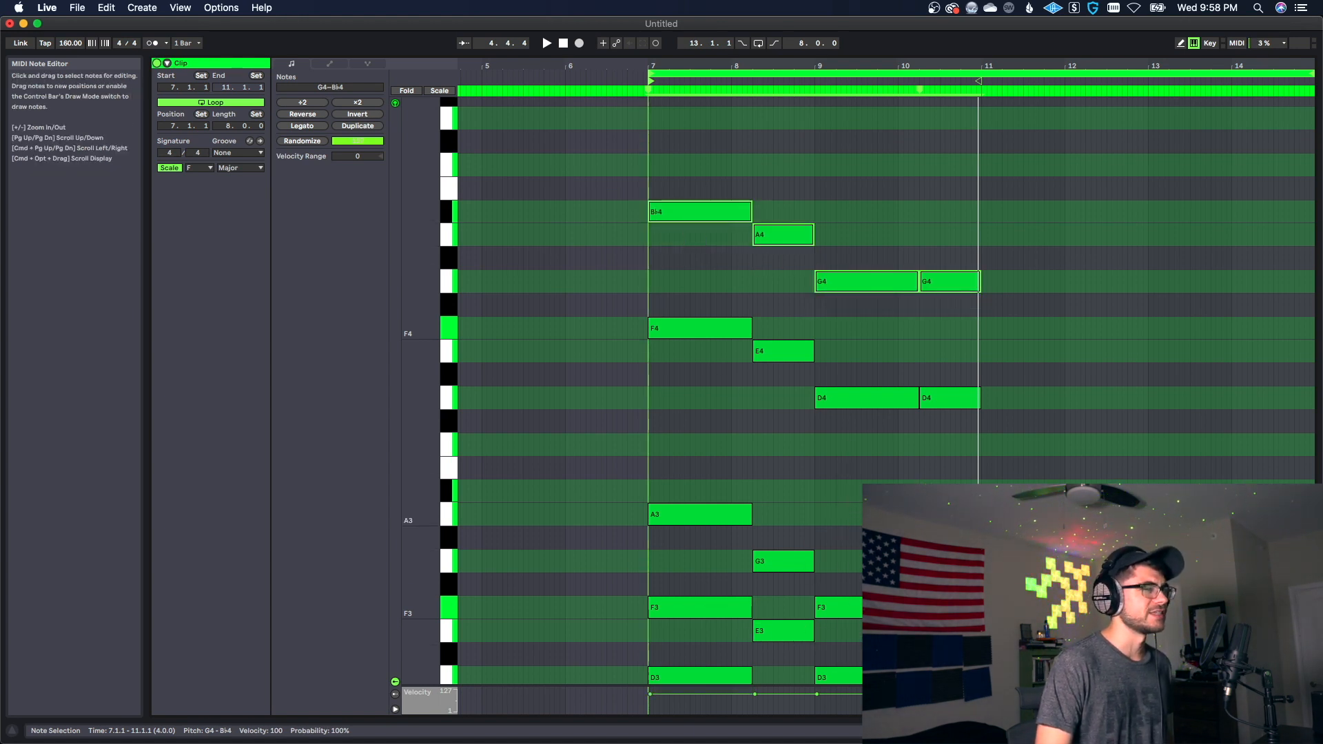
Step: Lower the added top voice to A4, G4, F4 and F4, raise the original chords' top notes one octave, and play back the loop
{"action": "key", "text": "space"}
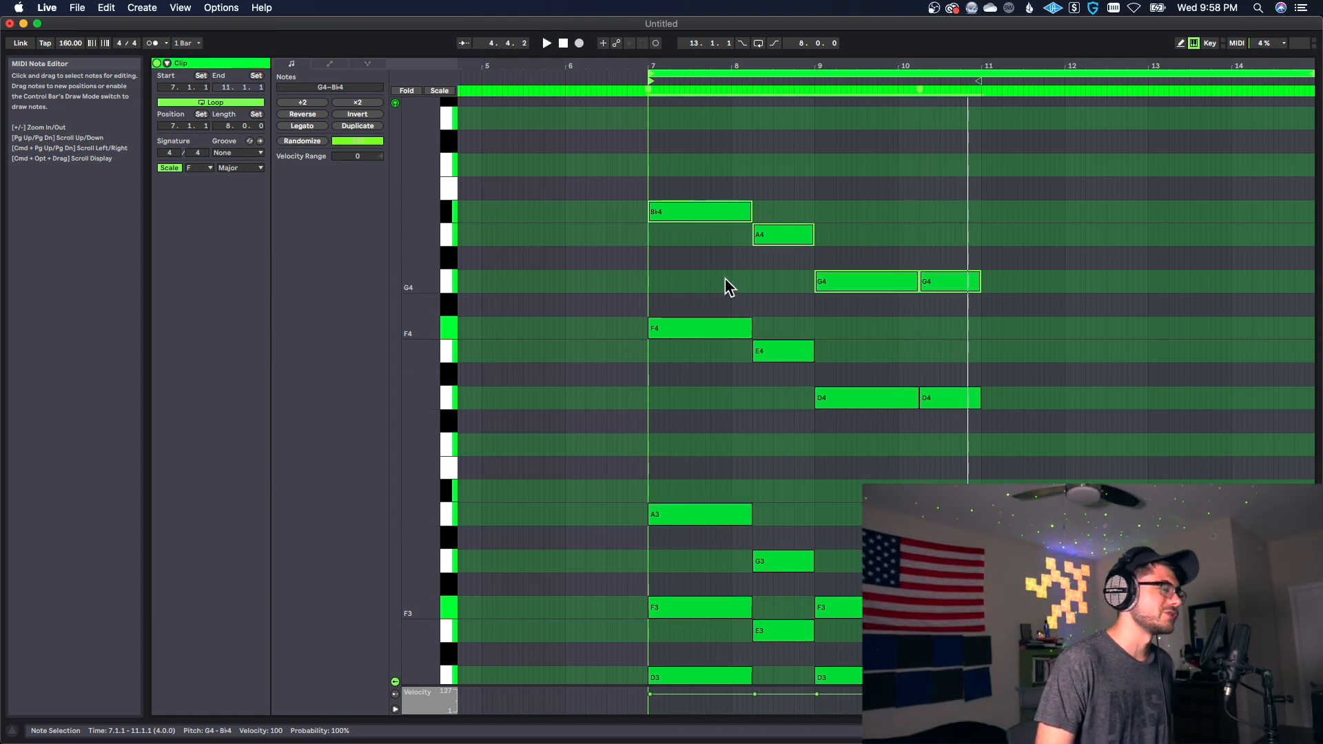
{"action": "left_click_drag", "start_coordinate": [718, 209], "coordinate": [717, 233]}
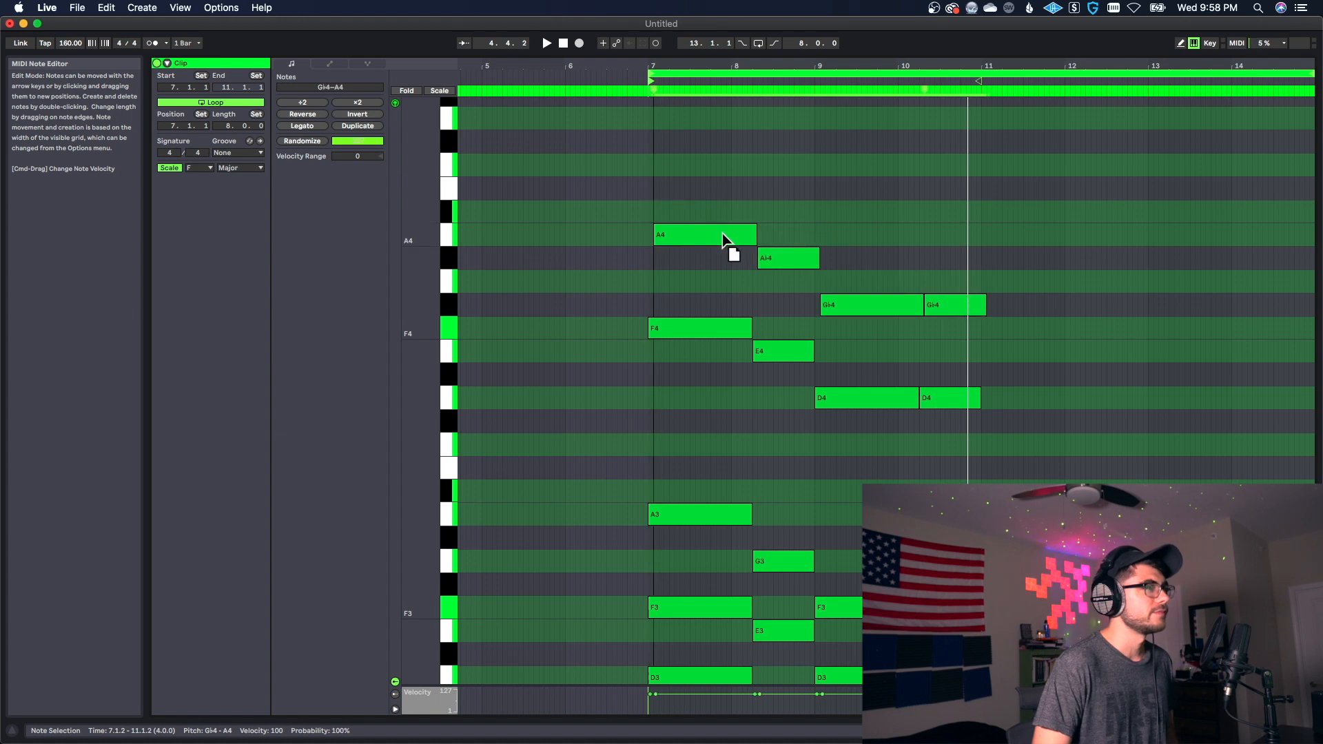
{"action": "left_click_drag", "start_coordinate": [711, 370], "coordinate": [828, 489]}
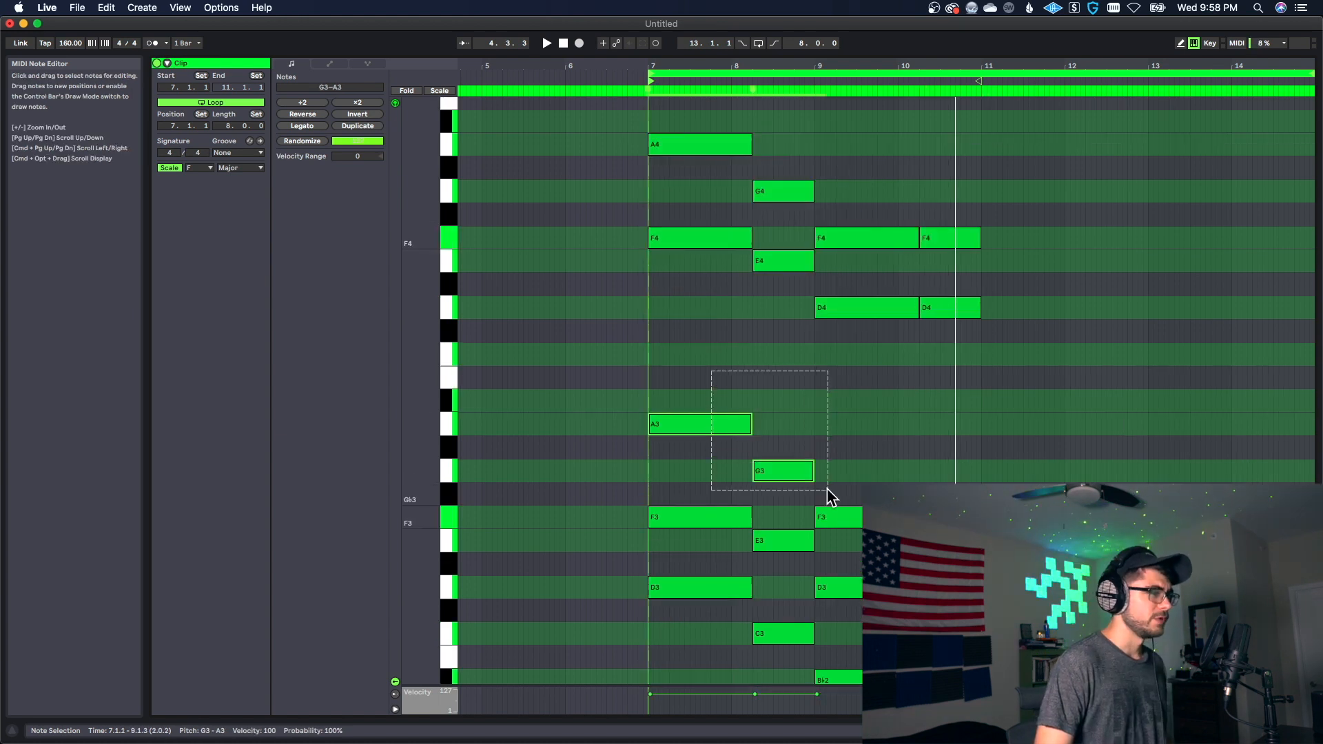
{"action": "left_click_drag", "start_coordinate": [865, 464], "coordinate": [998, 527]}
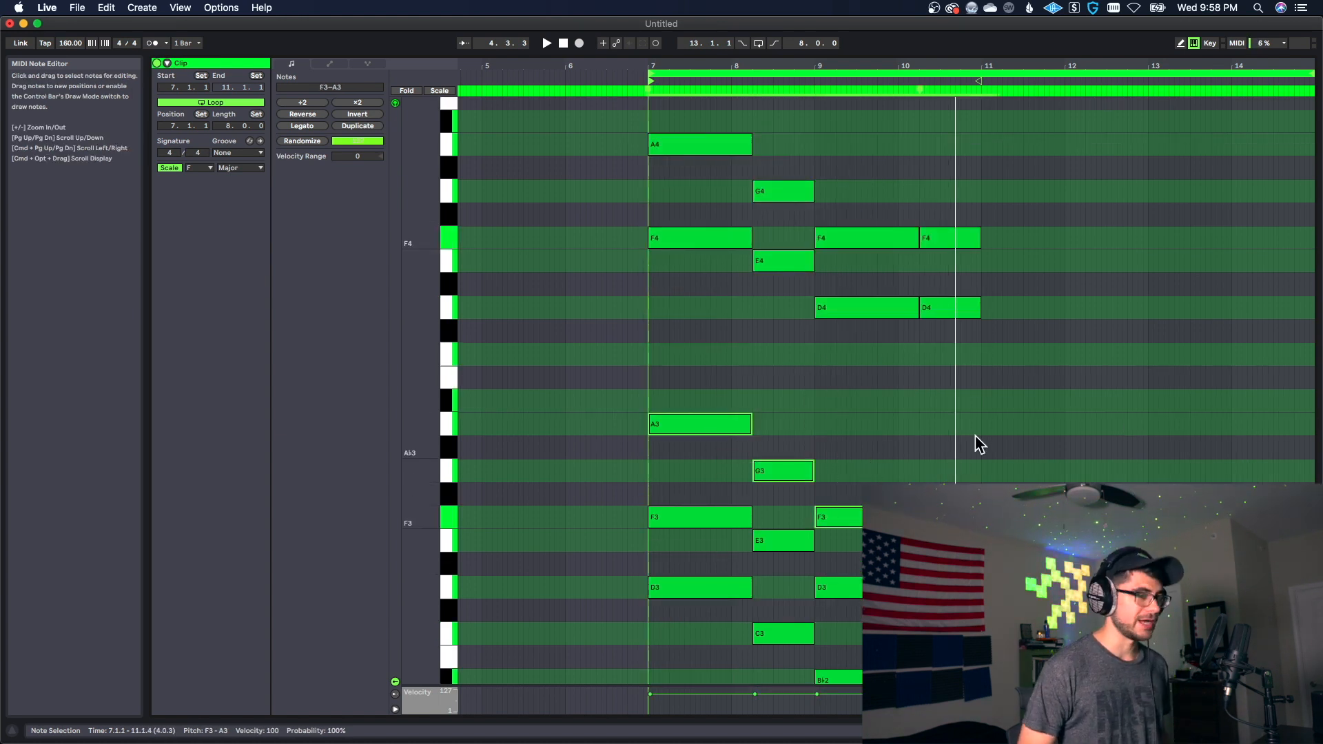
{"action": "key", "text": "shift+Up"}
{"action": "key", "text": "space"}
{"action": "scroll", "coordinate": [1001, 465], "scroll_direction": "down", "scroll_amount": 1}
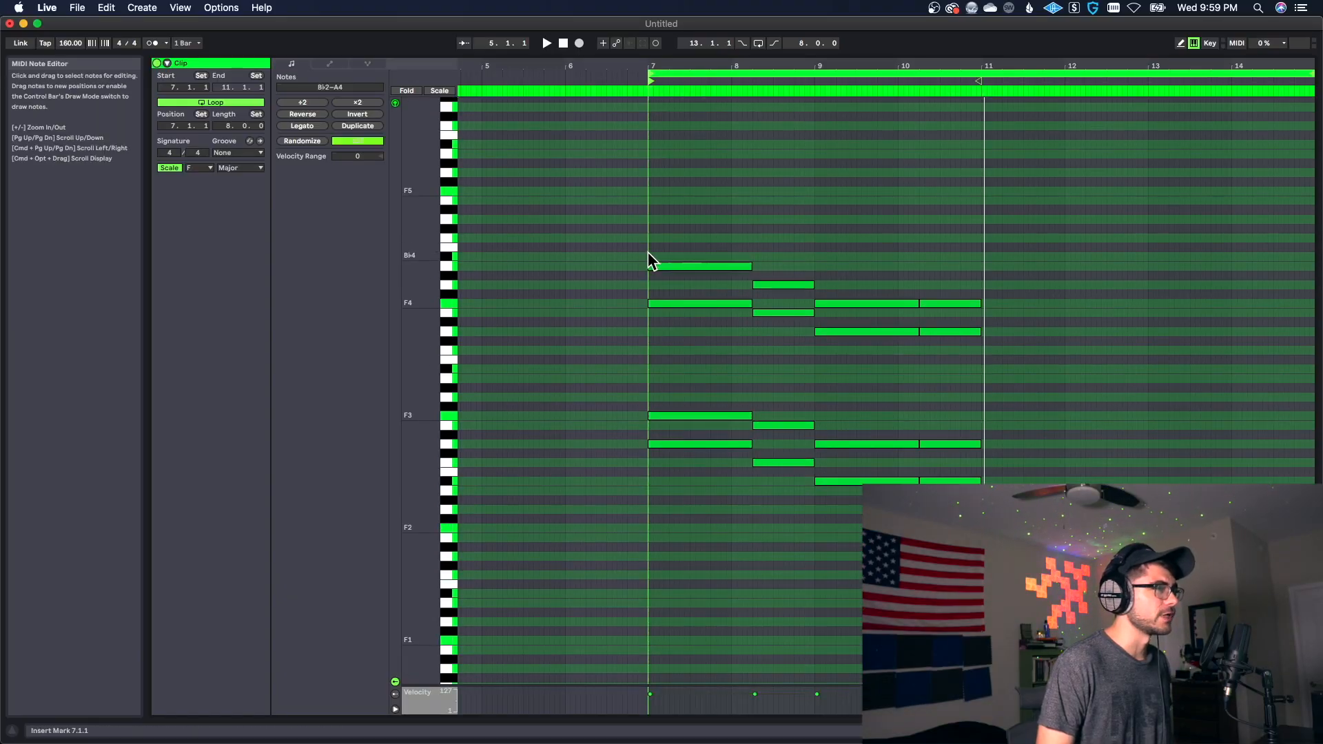
Step: Repeat the four-bar chords in bars 11 to 14, and copy the lowest chord notes three octaves down to D0, C0 and B♭-1
{"action": "left_click_drag", "start_coordinate": [649, 254], "coordinate": [974, 529]}
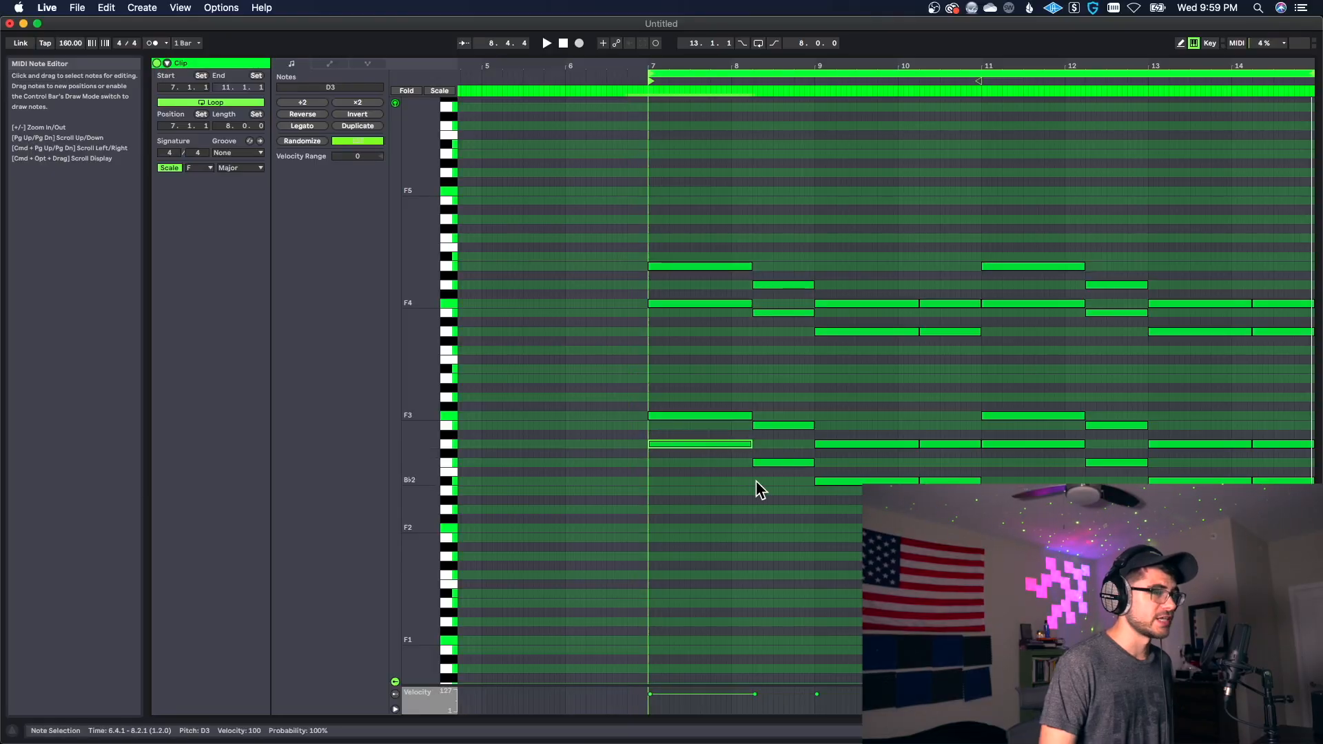
{"action": "left_click", "coordinate": [782, 462], "text": "shift"}
{"action": "left_click", "coordinate": [861, 481], "text": "shift"}
{"action": "left_click", "coordinate": [951, 481], "text": "shift"}
{"action": "left_click", "coordinate": [1026, 444], "text": "shift"}
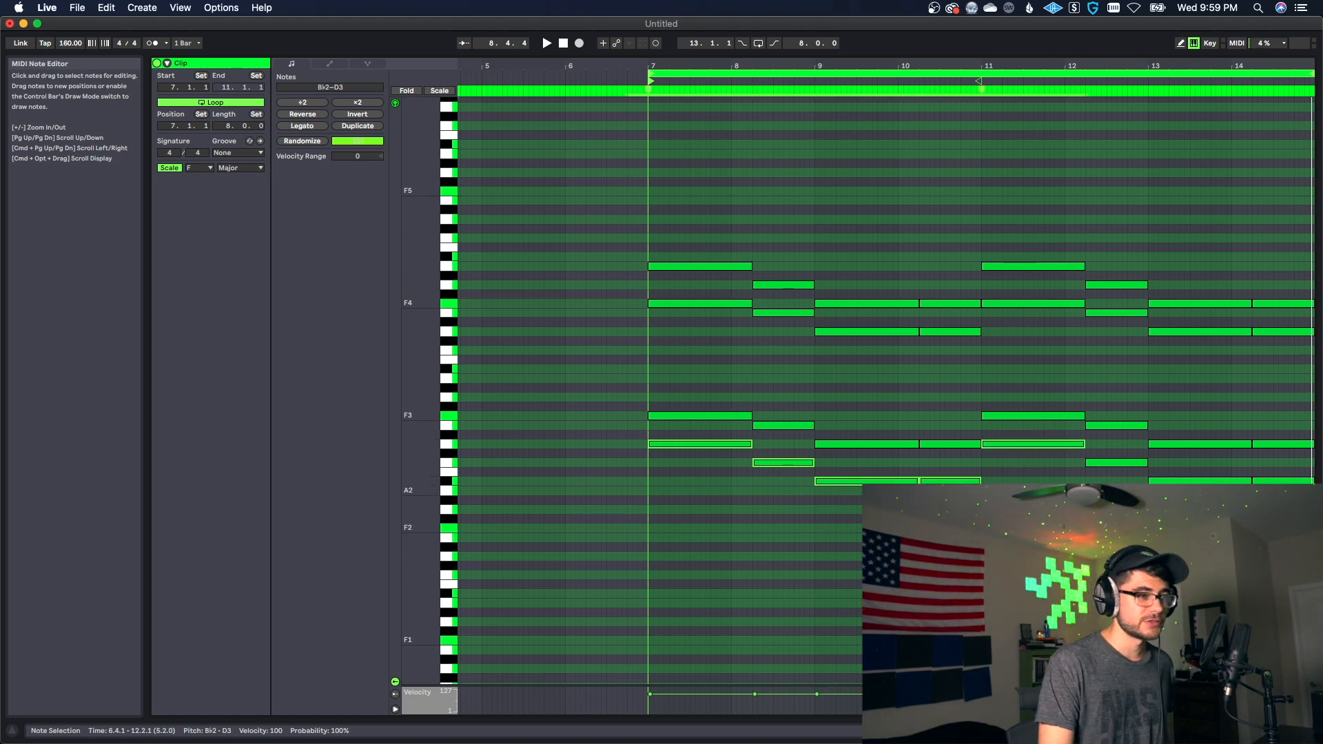
{"action": "key", "text": "shift+Down"}
{"action": "key", "text": "shift+Down"}
{"action": "key", "text": "shift+Down"}
{"action": "key", "text": "space"}
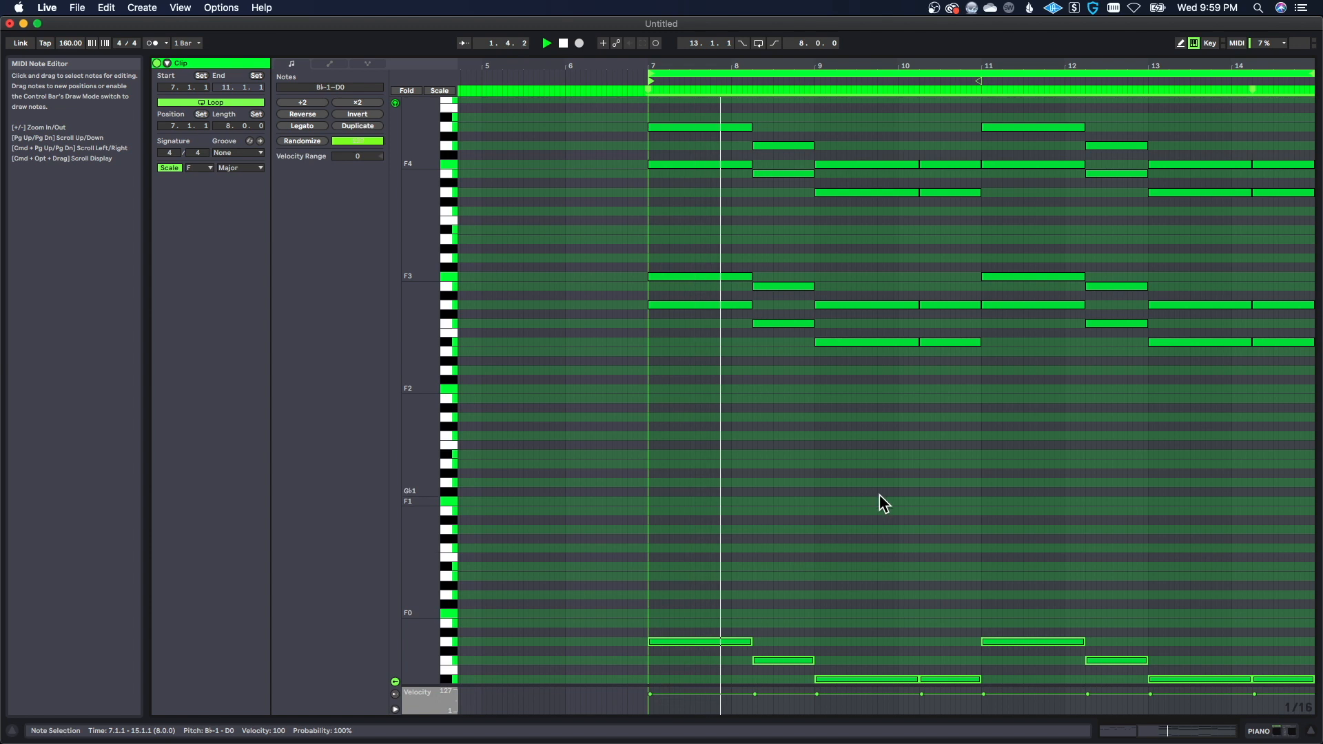
Step: Copy the low D0, C0 and B♭-1 notes up one octave to D1, C1 and B♭0, and play back the loop
{"action": "scroll", "coordinate": [895, 517], "scroll_direction": "down", "scroll_amount": 3}
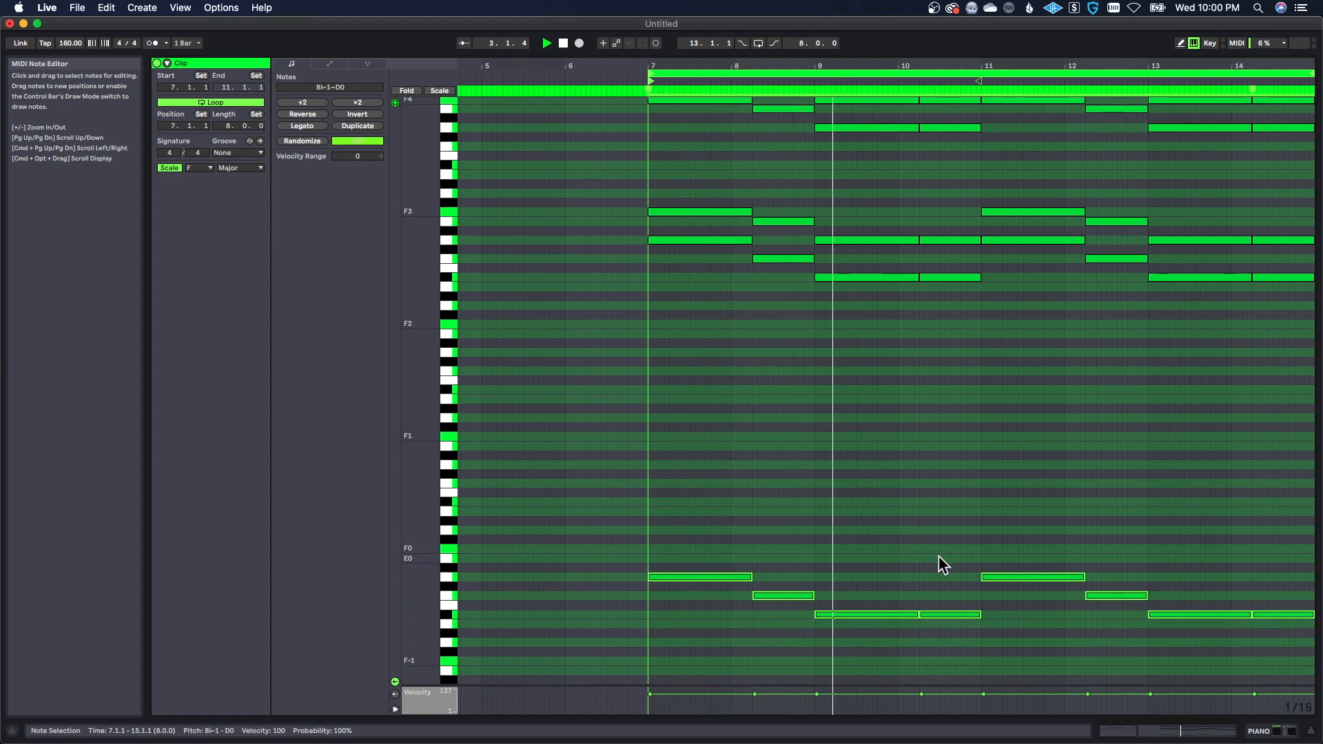
{"action": "scroll", "coordinate": [965, 578], "scroll_direction": "down", "scroll_amount": 1}
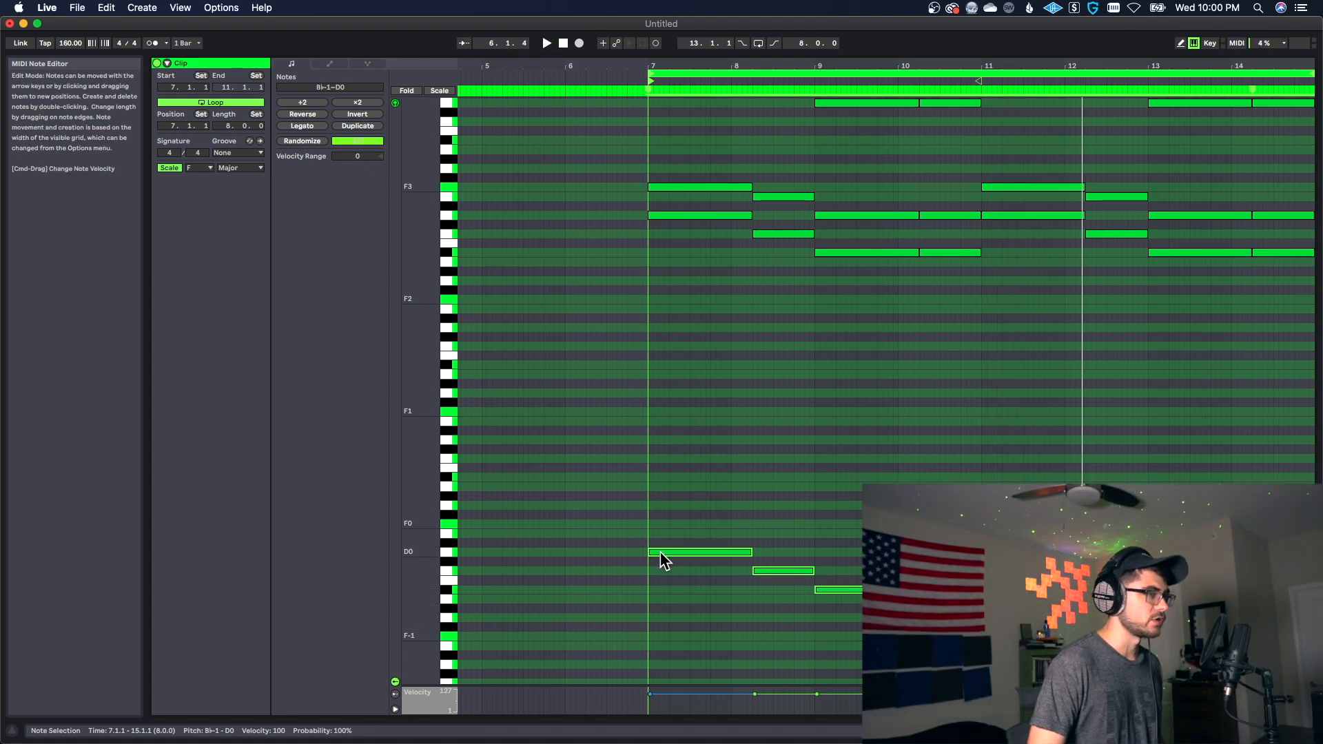
{"action": "left_click_drag", "start_coordinate": [660, 554], "coordinate": [659, 447]}
{"action": "key", "text": "space"}
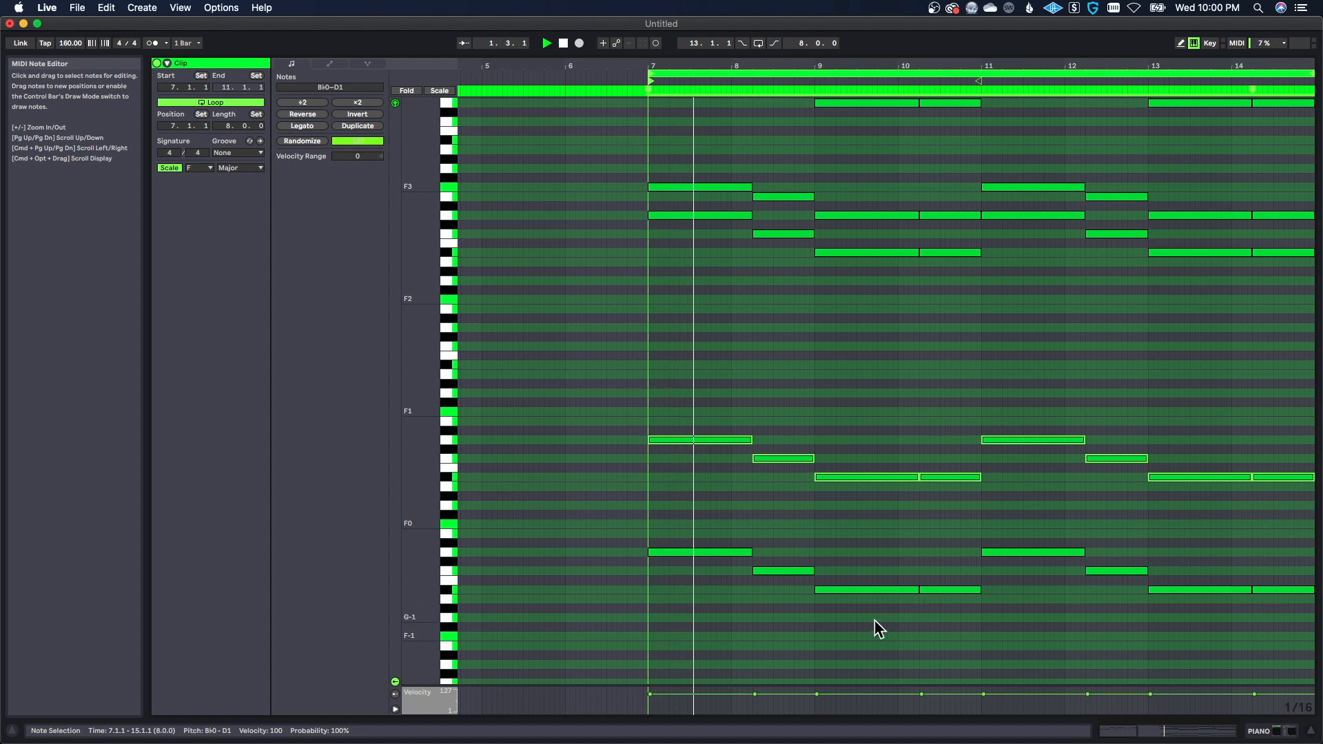
{"action": "scroll", "coordinate": [848, 621], "scroll_direction": "up", "scroll_amount": 2}
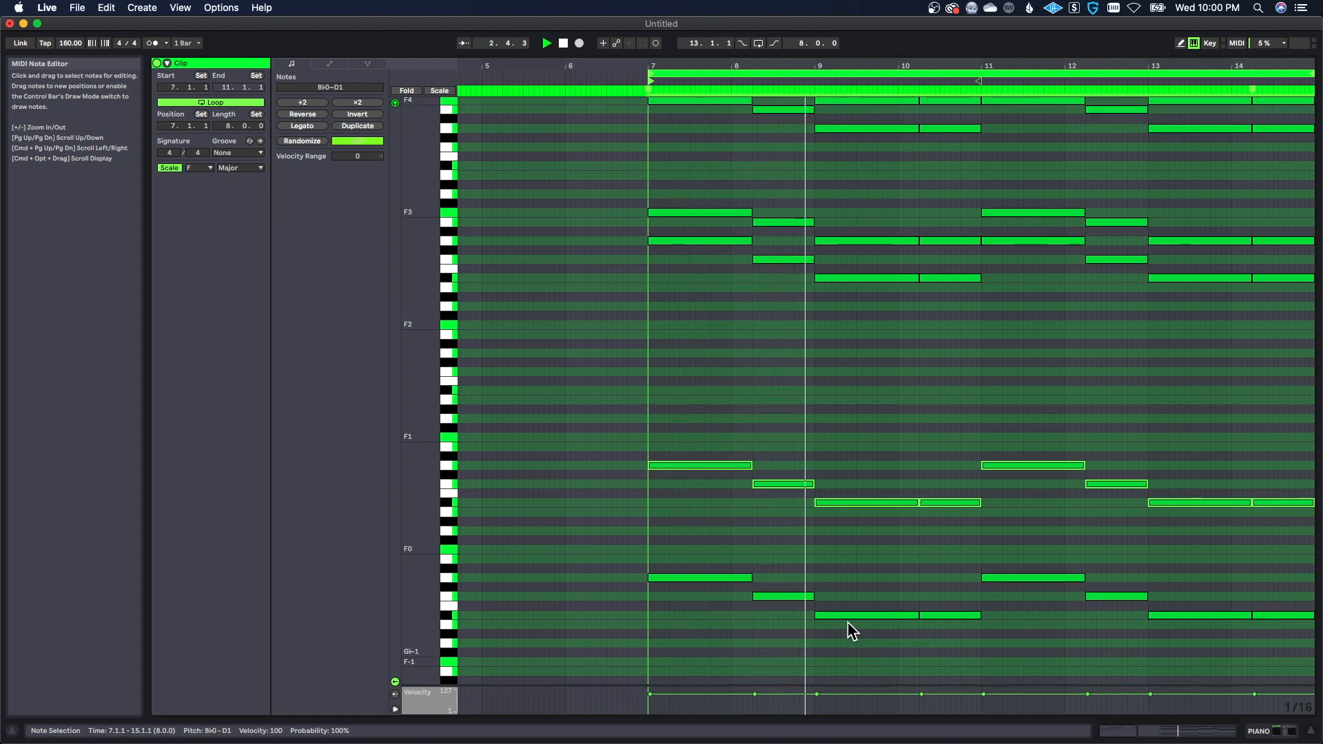
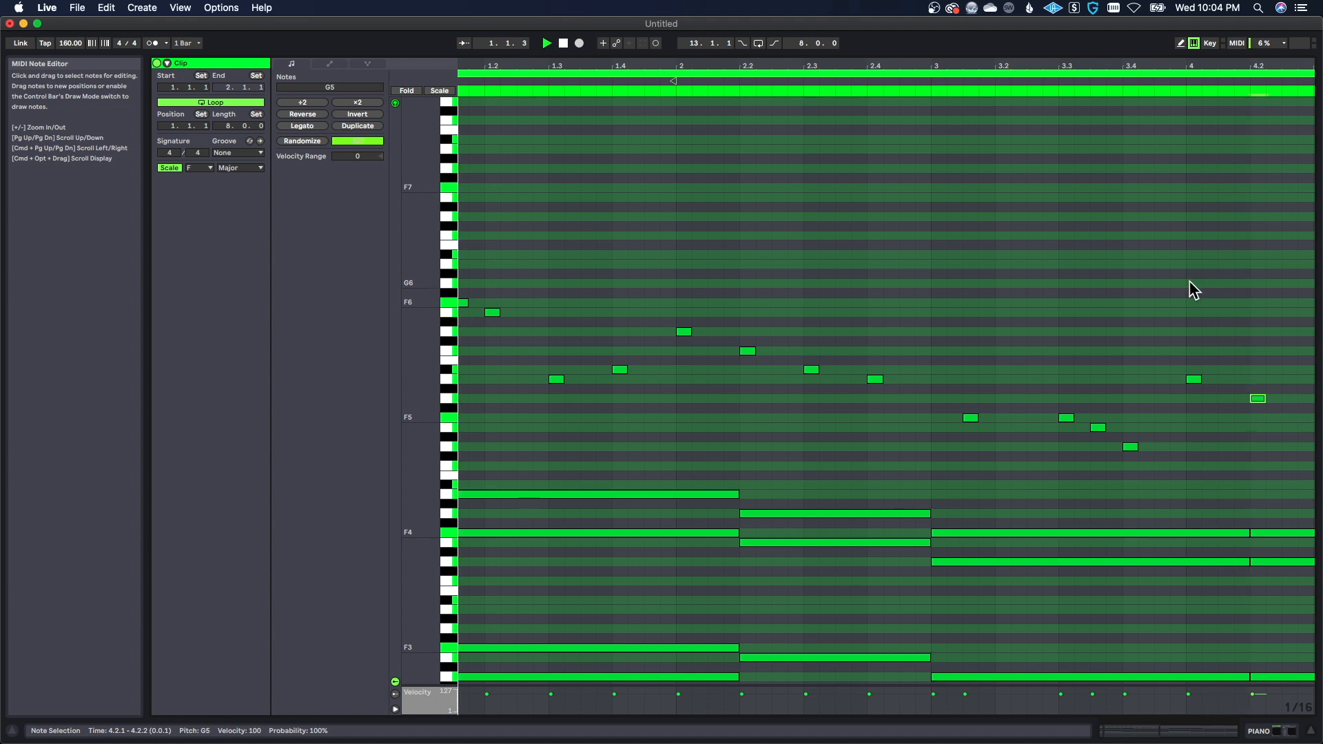
Step: Extend the melody through bar 4 with D5, A5, G5, F5 and G5, and play it back
{"action": "left_click_drag", "start_coordinate": [1142, 61], "coordinate": [1012, 59]}
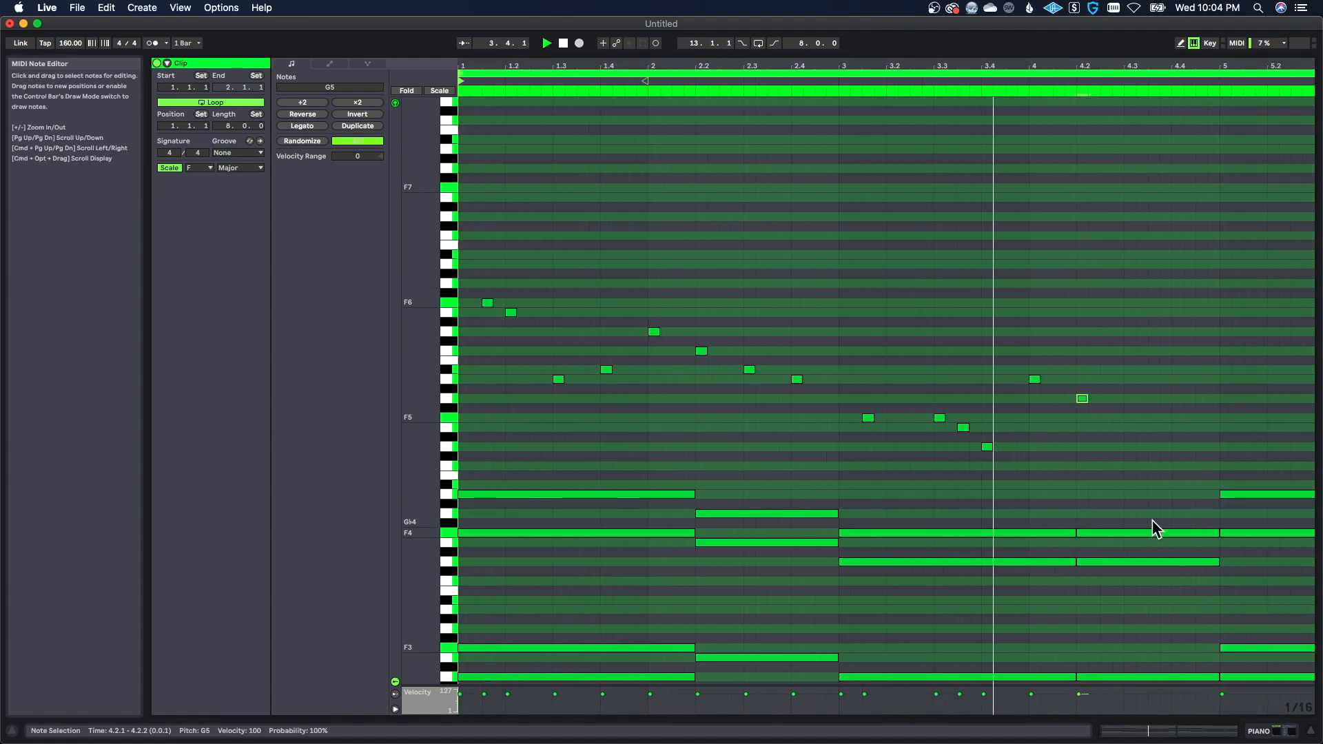
{"action": "key", "text": "space"}
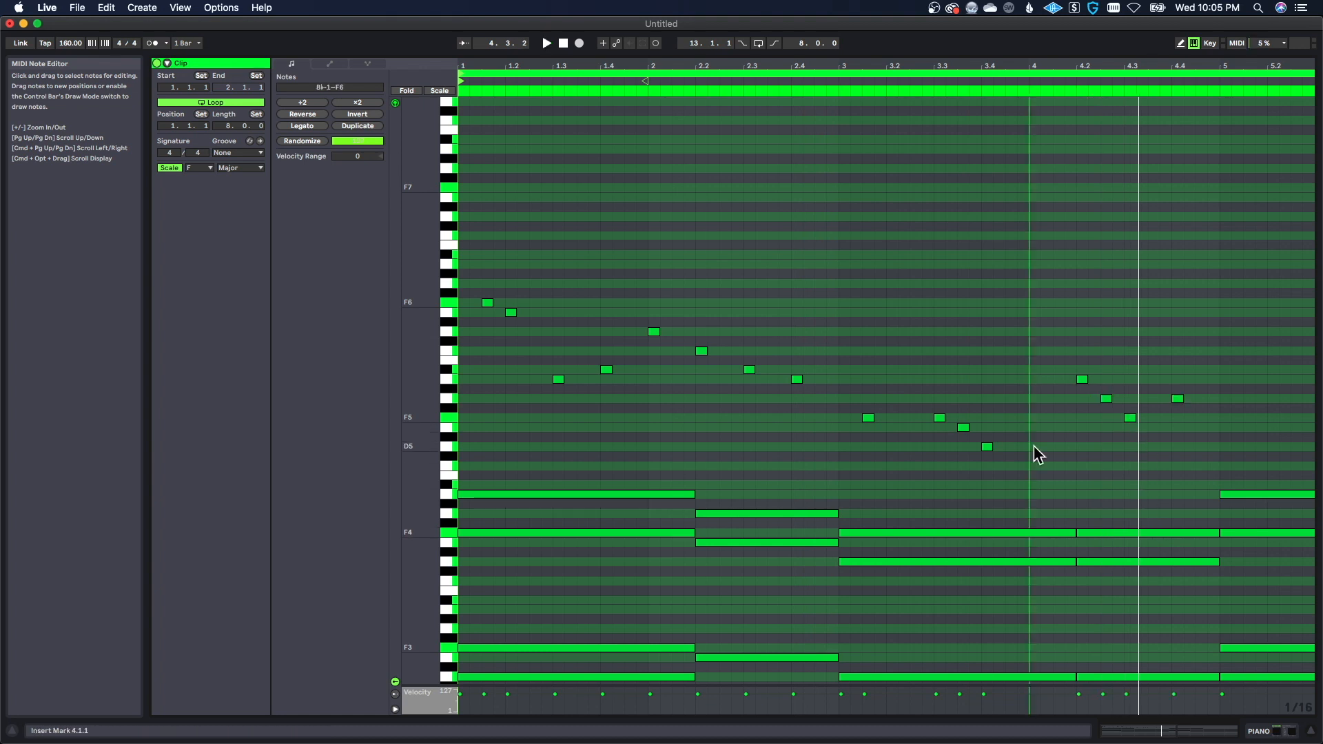
{"action": "left_click", "coordinate": [1034, 446]}
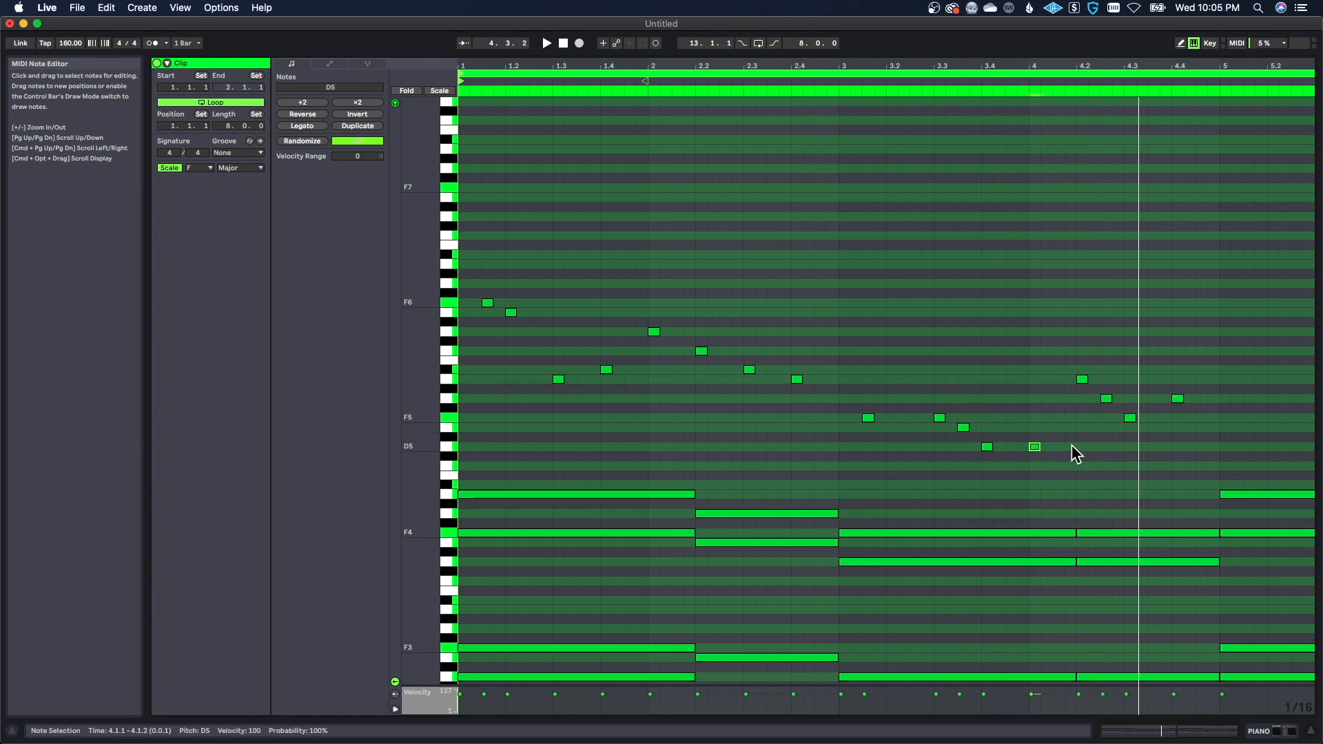
{"action": "left_click", "coordinate": [1058, 446]}
{"action": "key", "text": "space"}
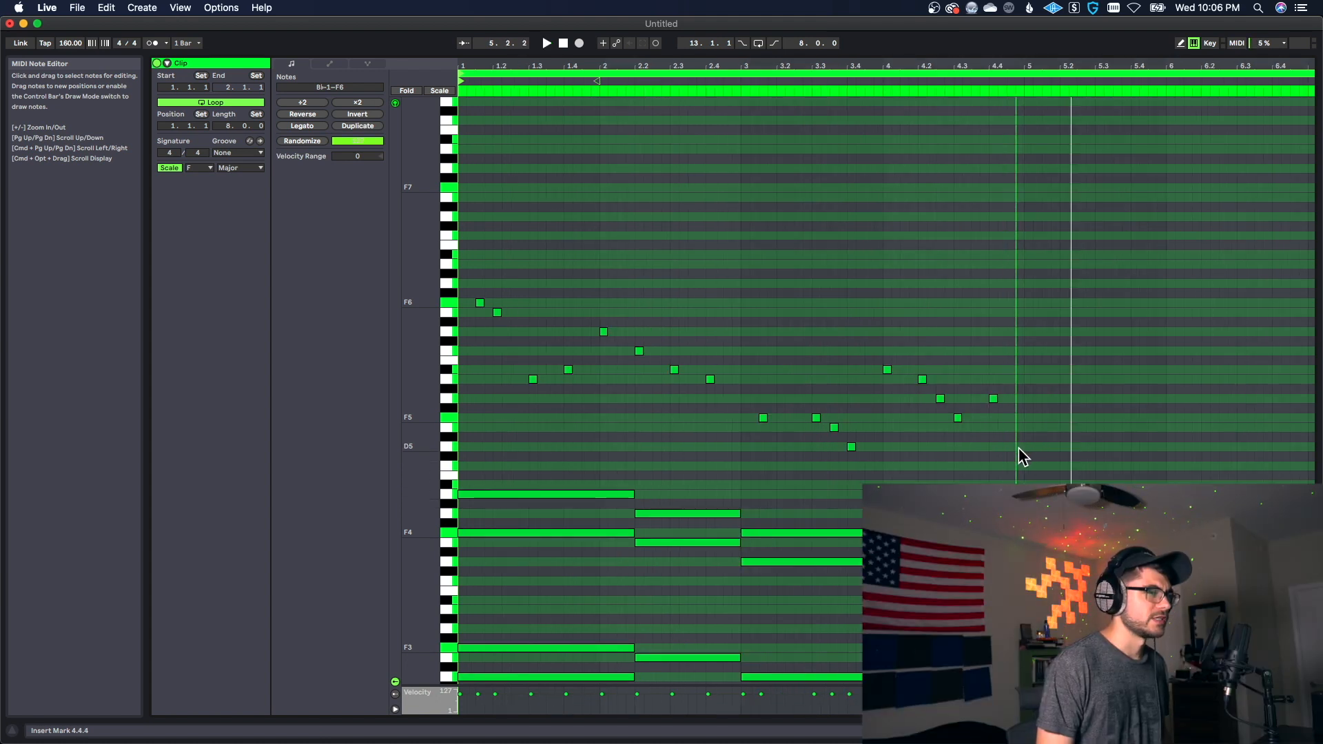
Step: Lengthen all melody notes in bars 1 to 4 from their ends to eighth notes
{"action": "left_click_drag", "start_coordinate": [1024, 455], "coordinate": [466, 229]}
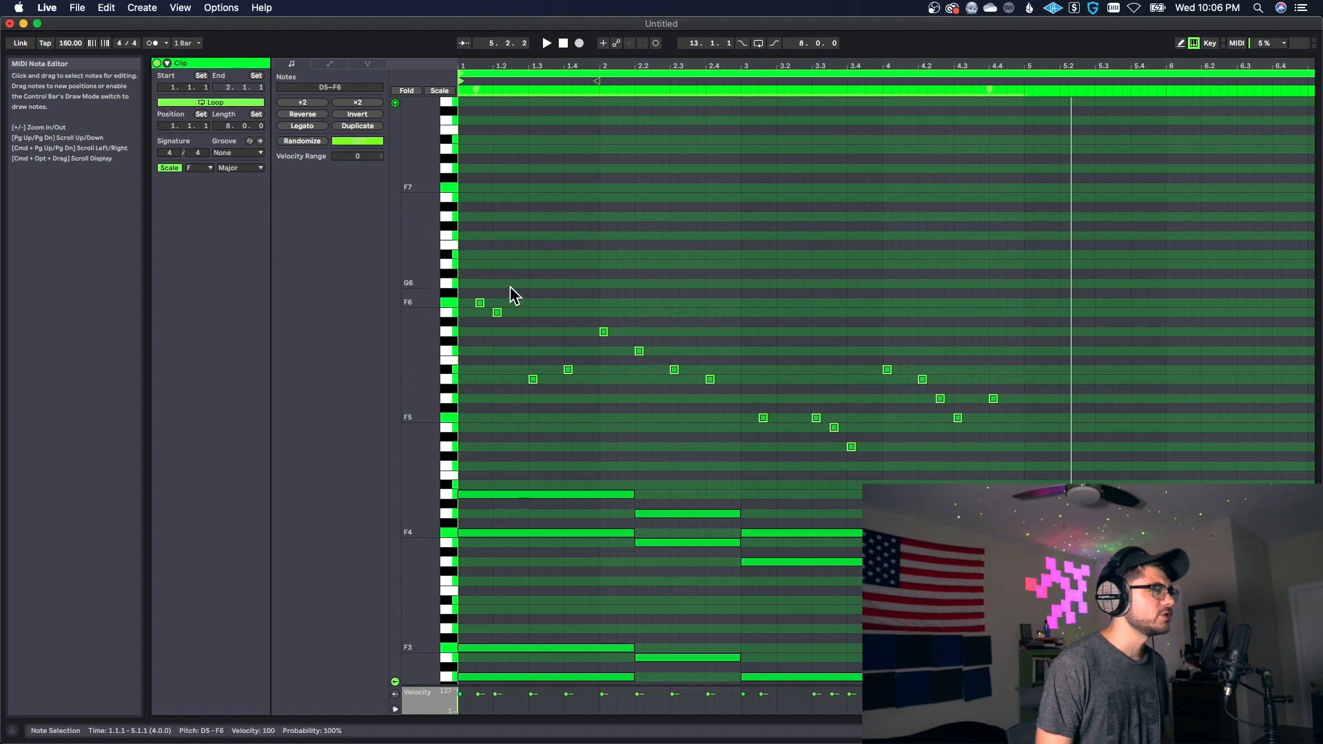
{"action": "left_click_drag", "start_coordinate": [484, 303], "coordinate": [486, 303]}
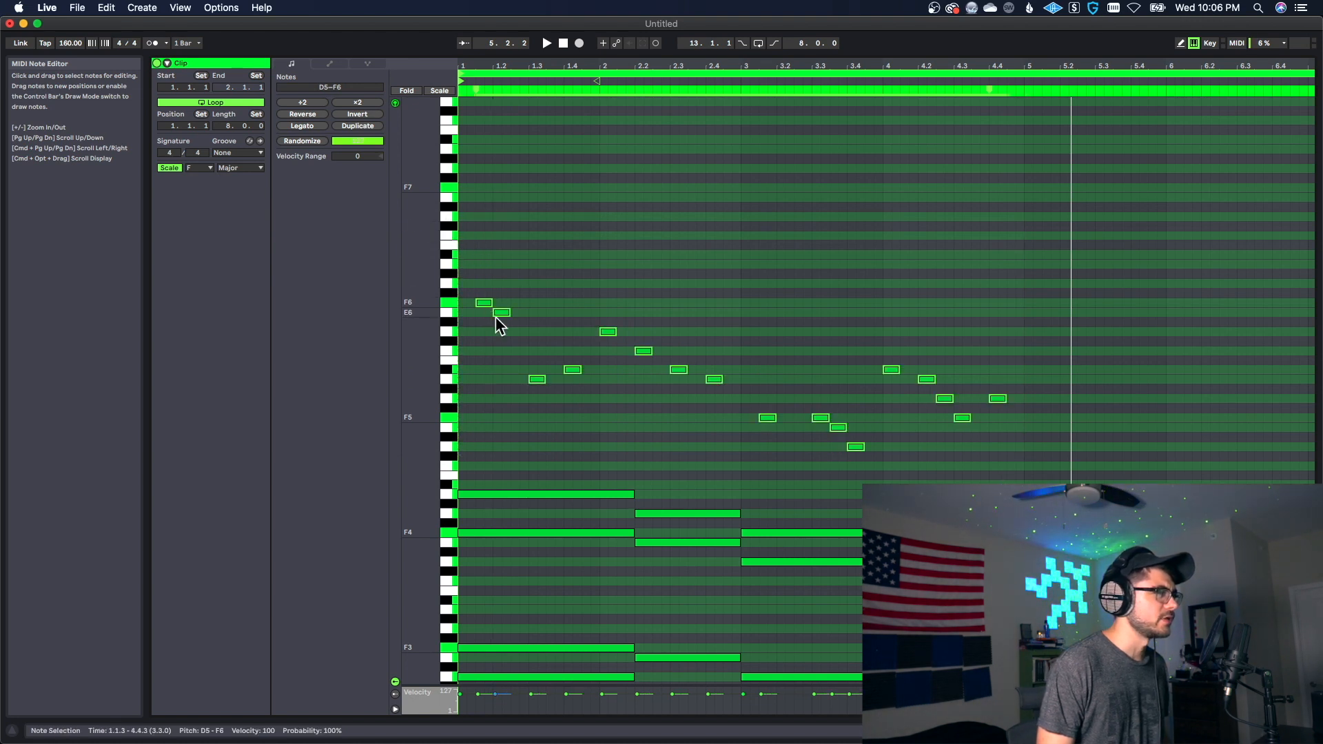
{"action": "left_click", "coordinate": [653, 385]}
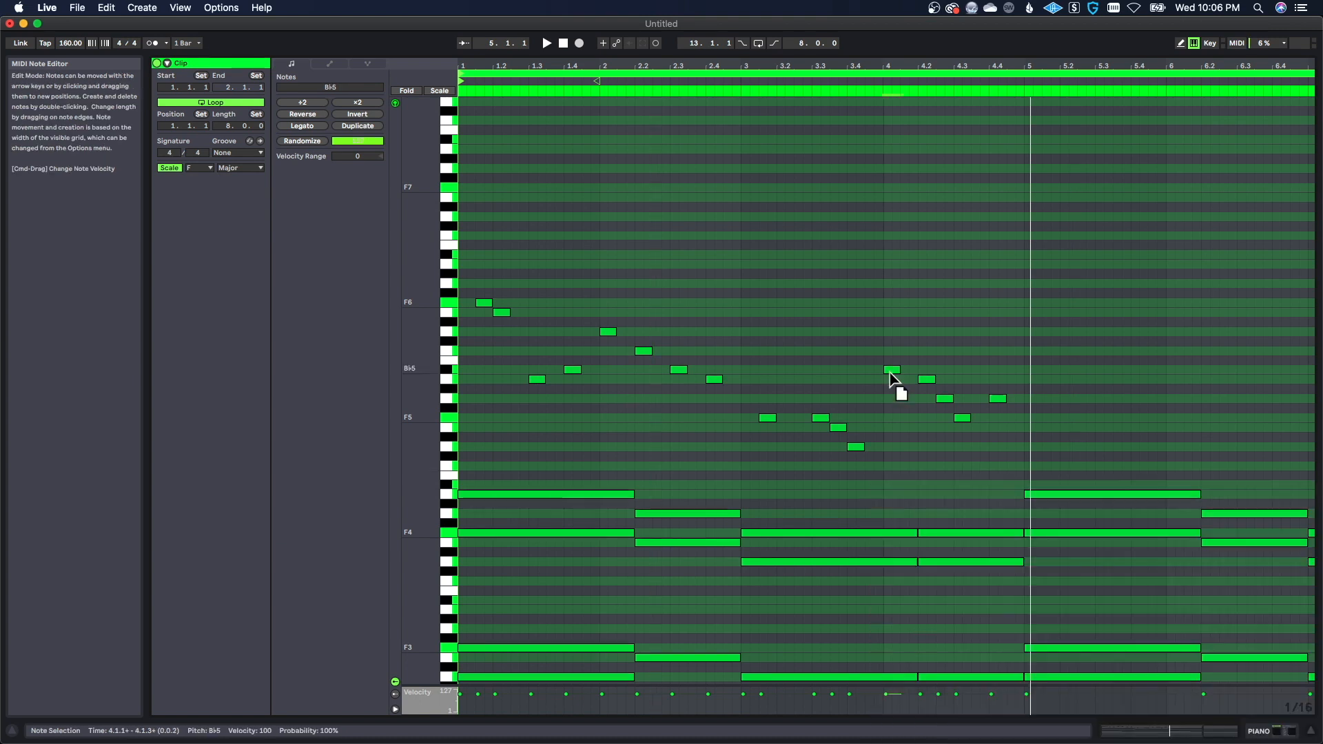
Step: Lower the melody note at the start of bar 4 to D5, keep it at 4.1.1, and play back the loop
{"action": "left_click_drag", "start_coordinate": [892, 371], "coordinate": [897, 449]}
{"action": "key", "text": "space"}
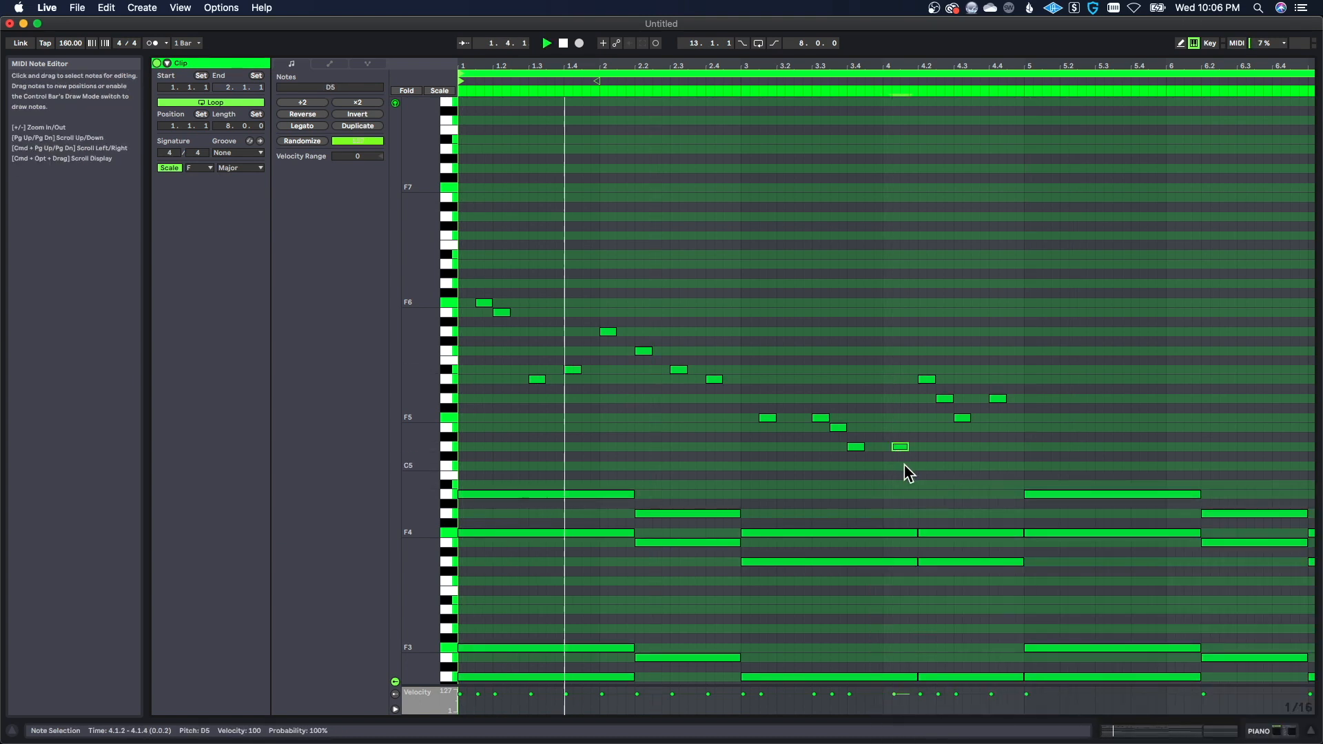
{"action": "key", "text": "Left"}
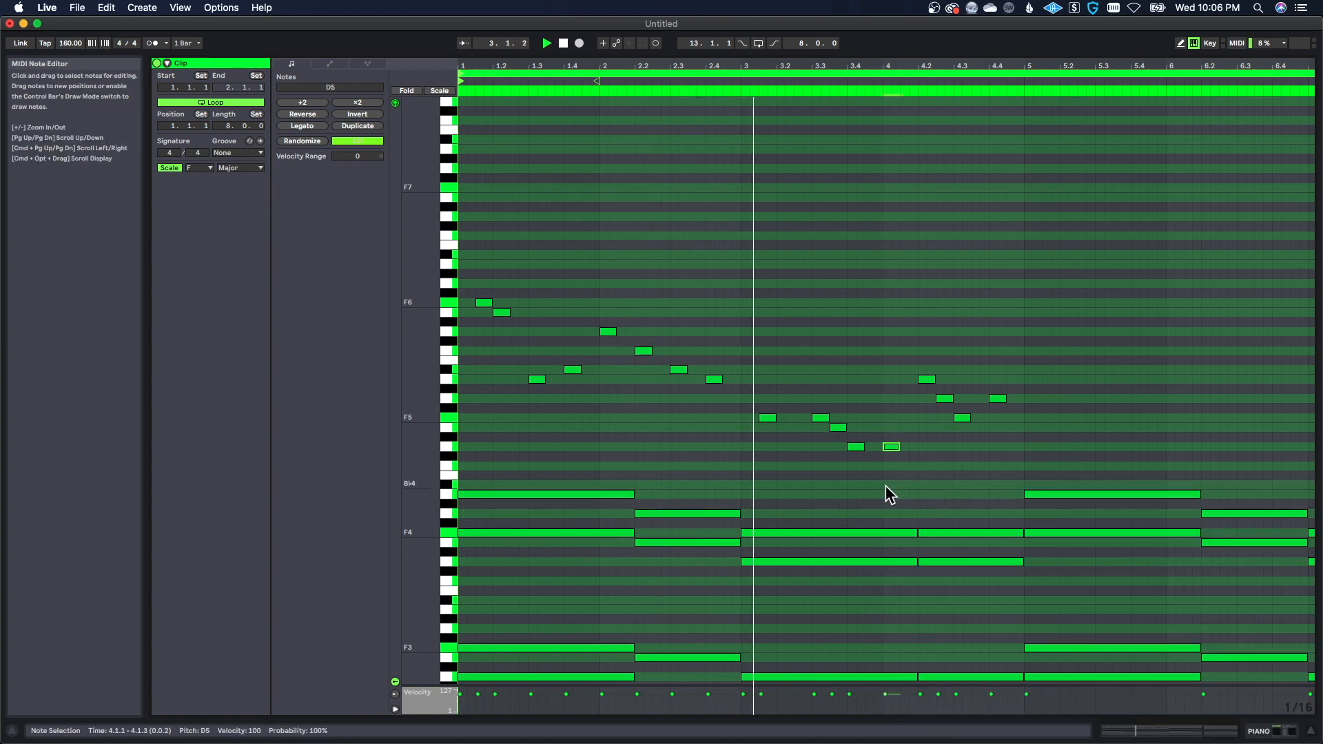
{"action": "left_click", "coordinate": [887, 494]}
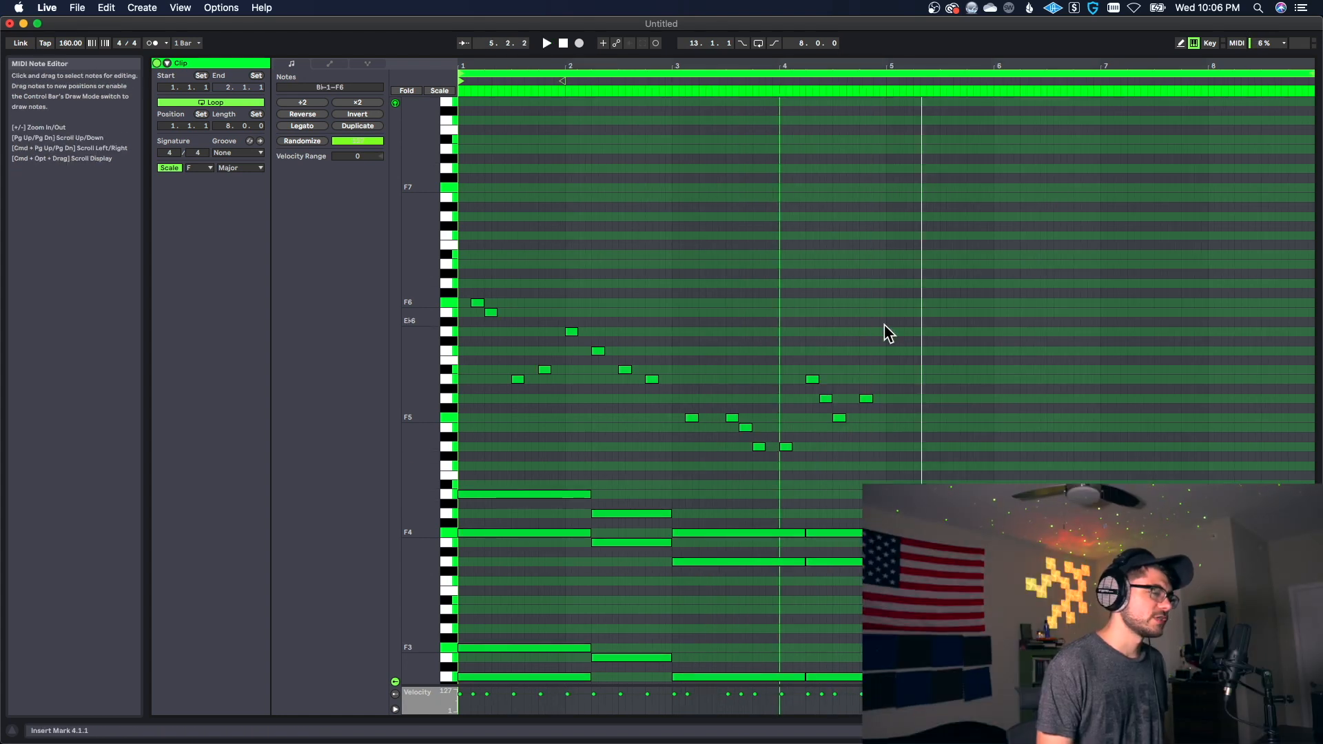
Step: Duplicate the four-bar melody into bars 5 to 8
{"action": "left_click", "coordinate": [880, 425]}
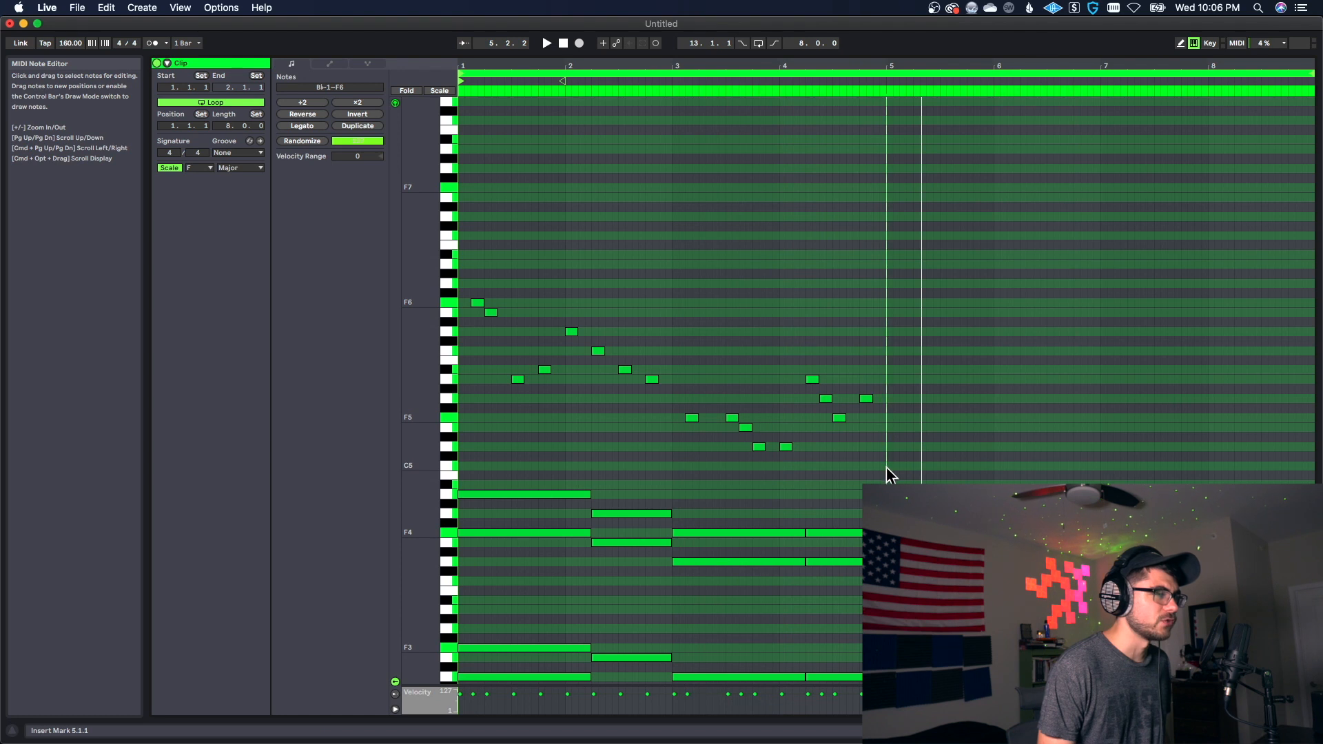
{"action": "left_click_drag", "start_coordinate": [887, 474], "coordinate": [475, 173]}
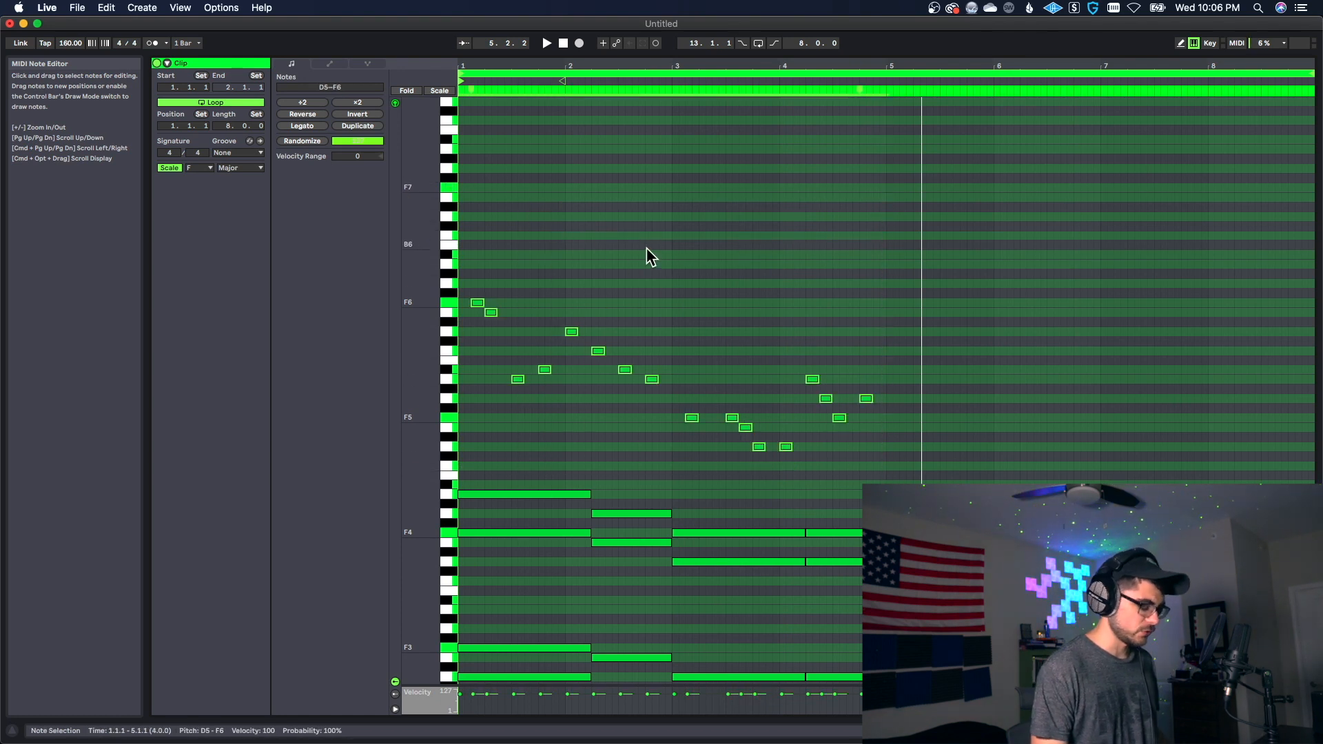
{"action": "key", "text": "super+d"}
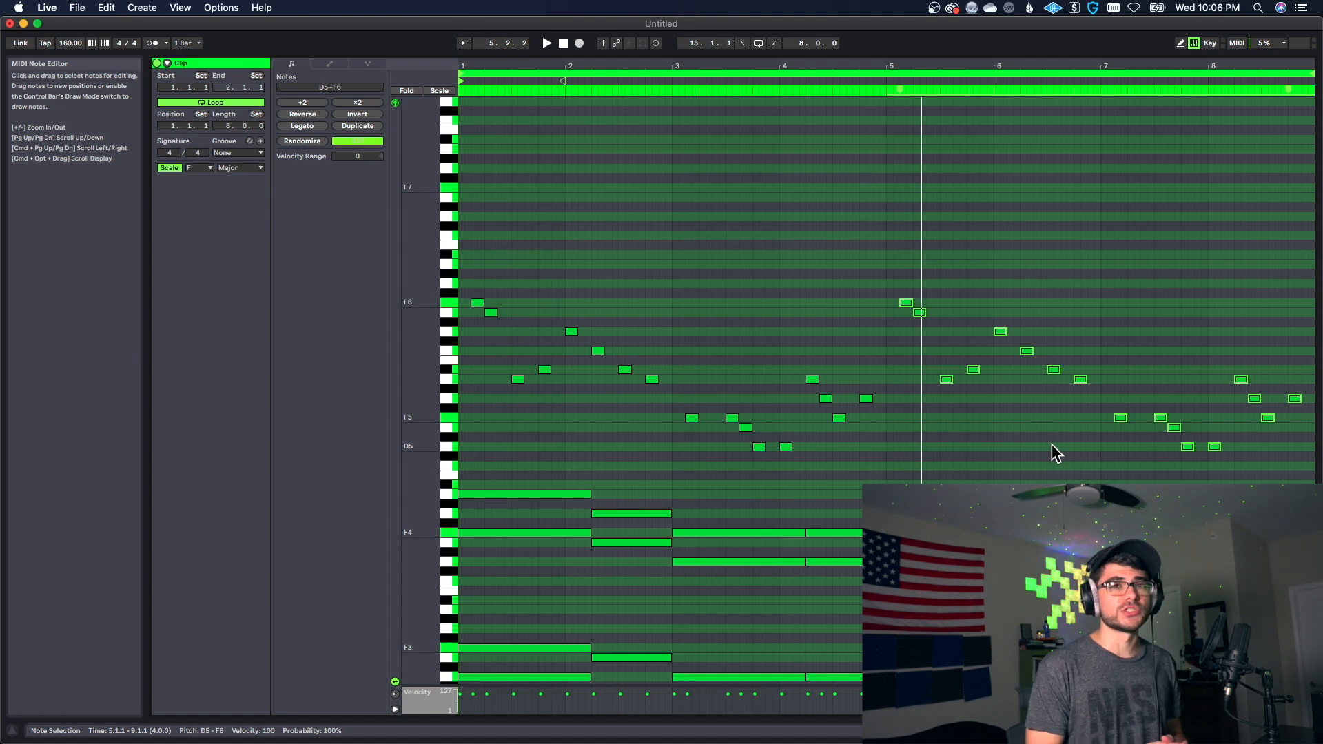
Step: Replace the copied melody notes of bar 7 and the first of bar 8 with B♭5 notes at 7.1.3 and 7.3.1
{"action": "left_click", "coordinate": [1068, 426]}
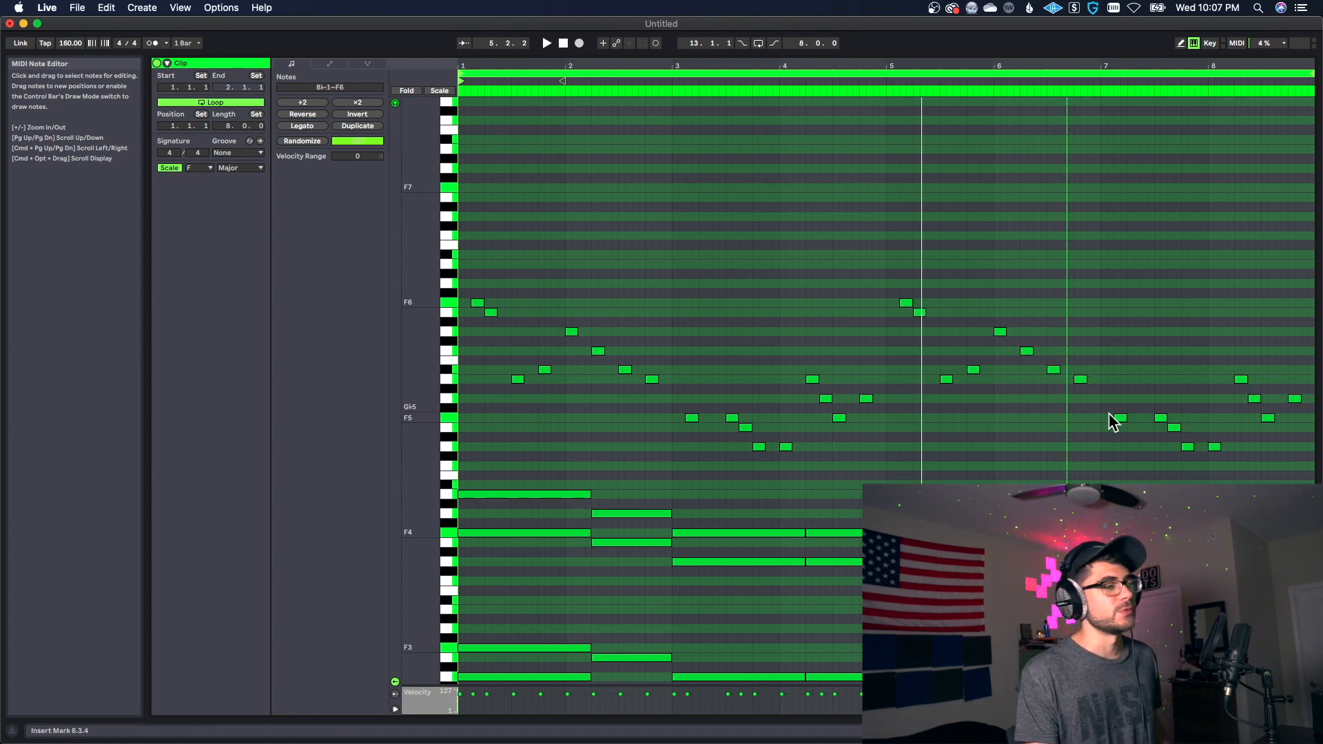
{"action": "left_click_drag", "start_coordinate": [1076, 392], "coordinate": [1189, 449]}
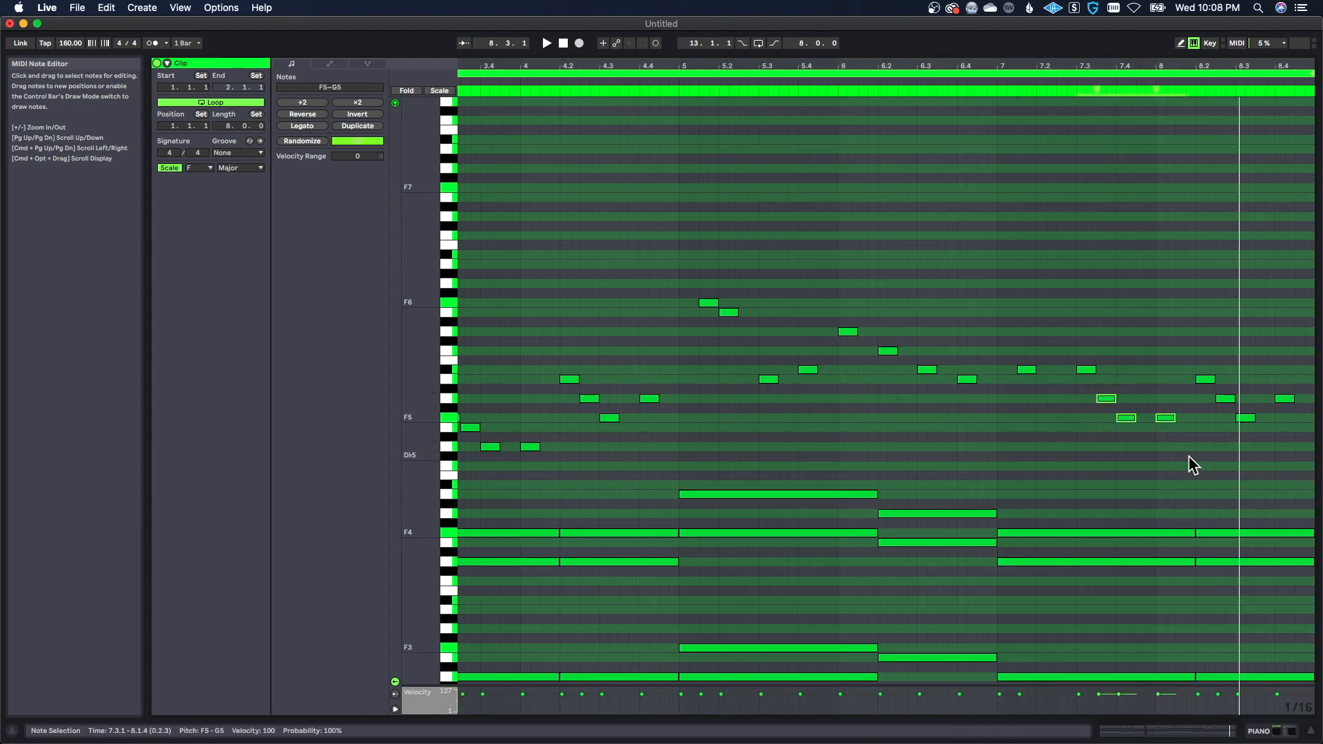
{"action": "key", "text": "Delete"}
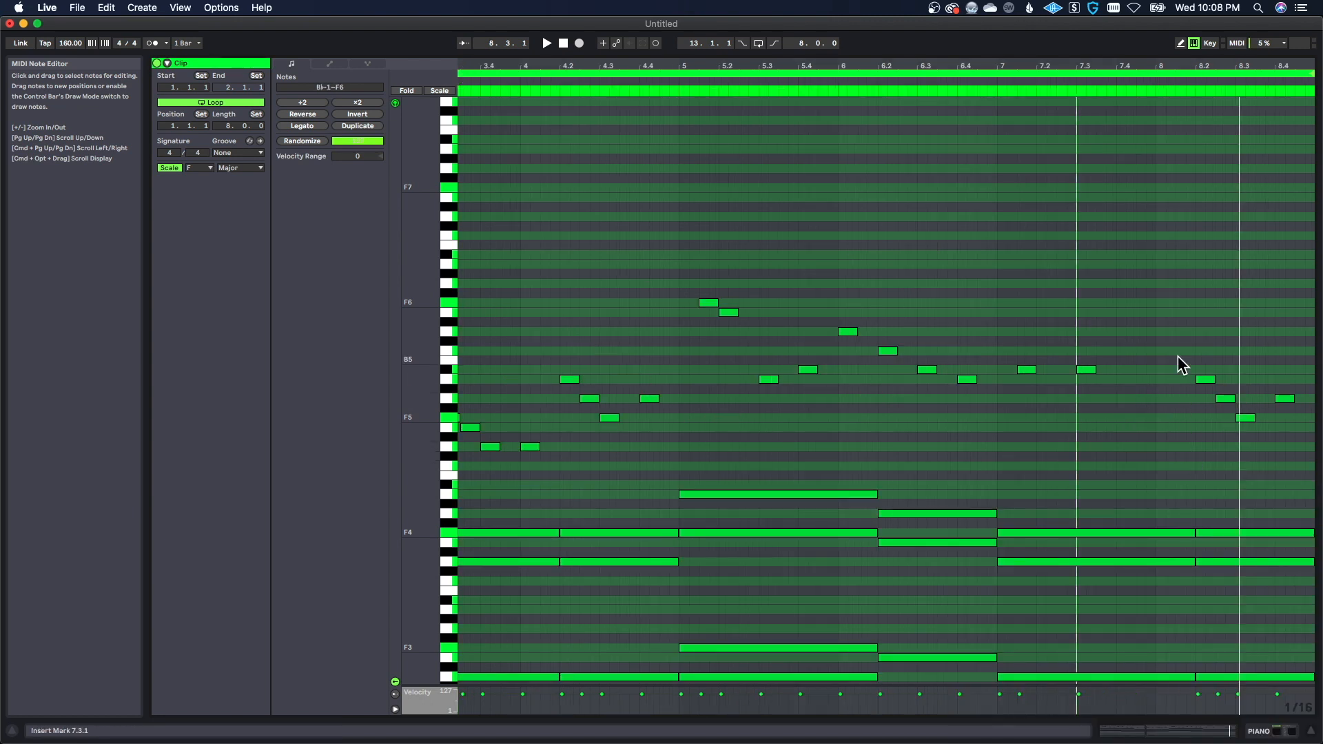
Step: Move bar 8's A5, G5 and F5 melody notes earlier so the group starts at 8.1.1
{"action": "left_click_drag", "start_coordinate": [1177, 356], "coordinate": [1206, 392]}
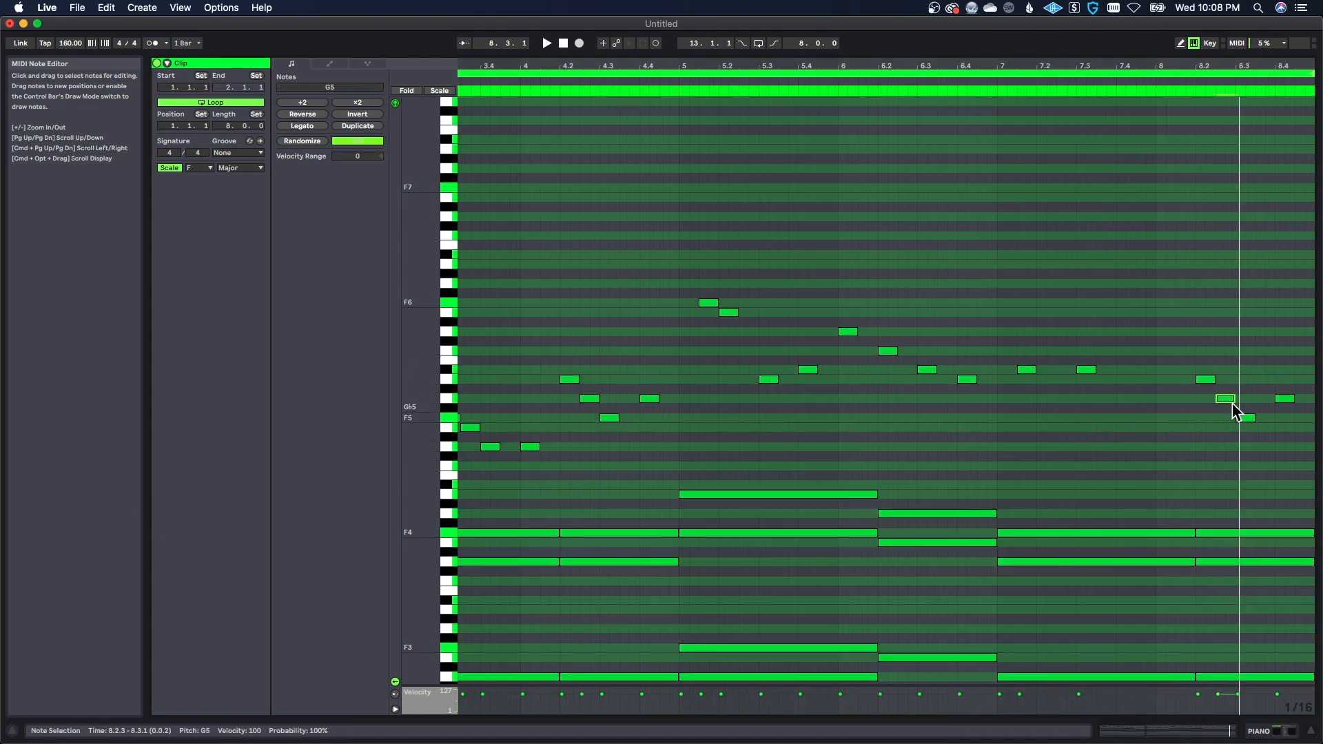
{"action": "left_click_drag", "start_coordinate": [1171, 328], "coordinate": [1244, 460]}
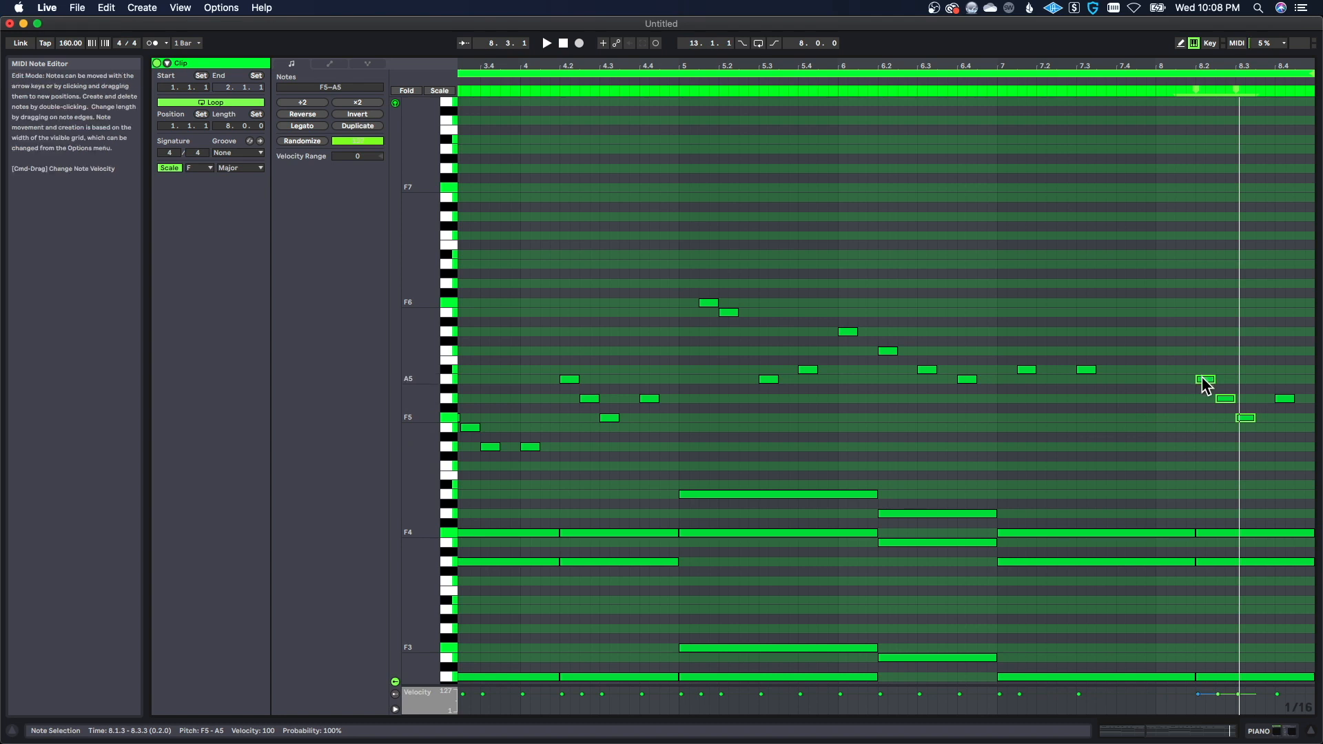
{"action": "left_click_drag", "start_coordinate": [1205, 380], "coordinate": [1167, 387]}
{"action": "left_click", "coordinate": [1205, 430]}
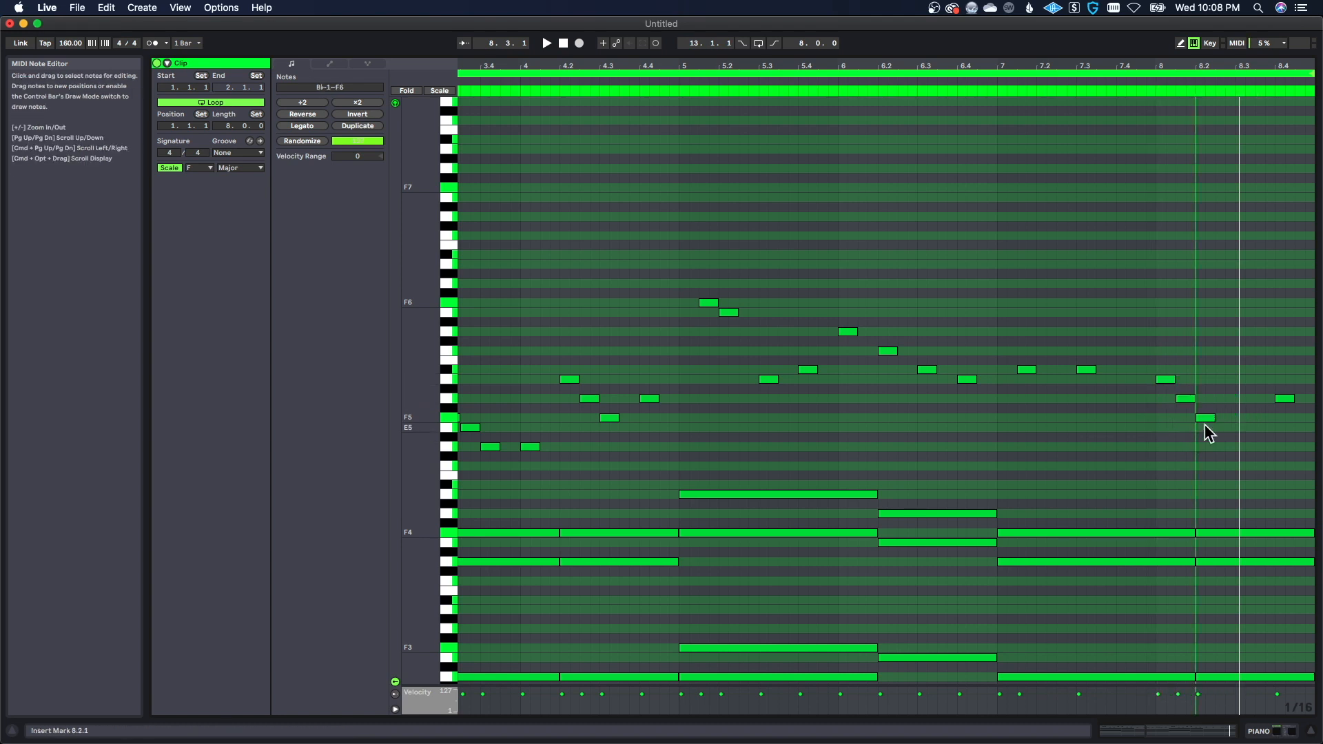
Step: Complete the second half of bar 8 with F5, G5, E5 and D5, and play back the whole eight-bar loop
{"action": "double_click", "coordinate": [1251, 417]}
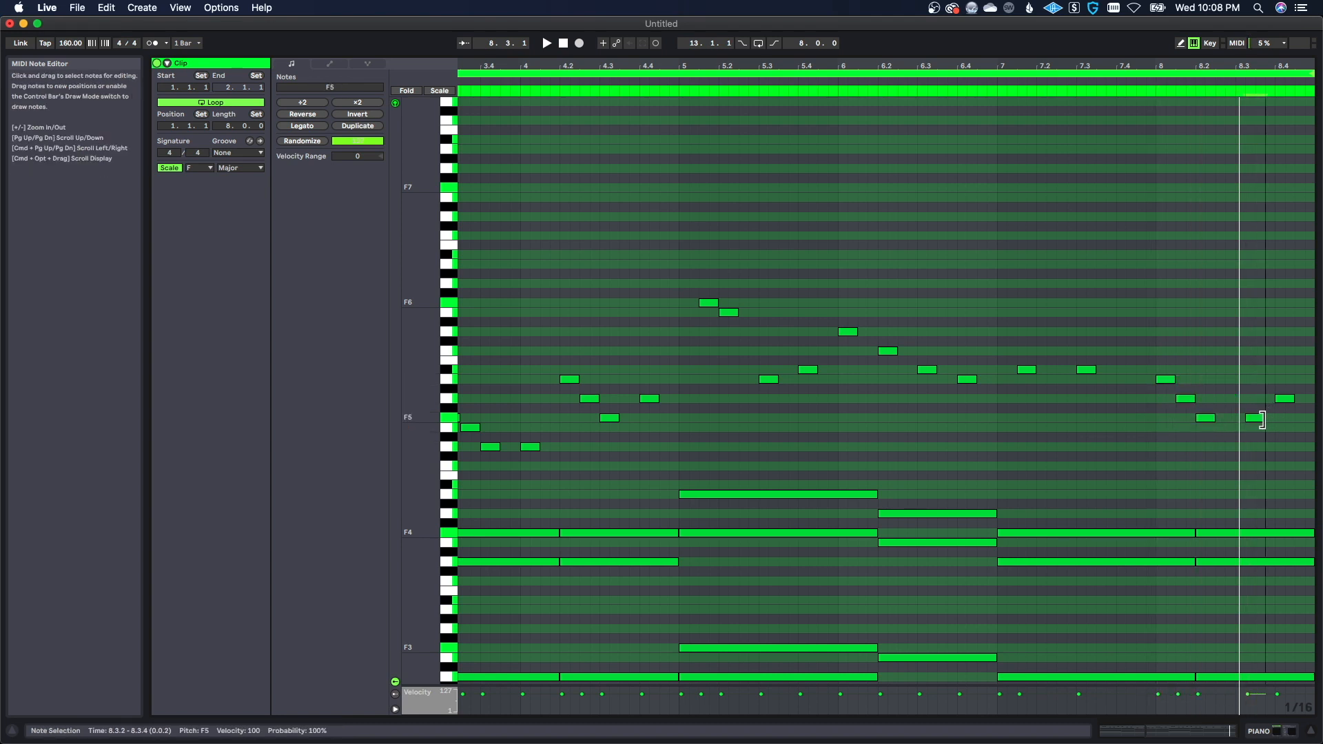
{"action": "left_click", "coordinate": [1273, 429]}
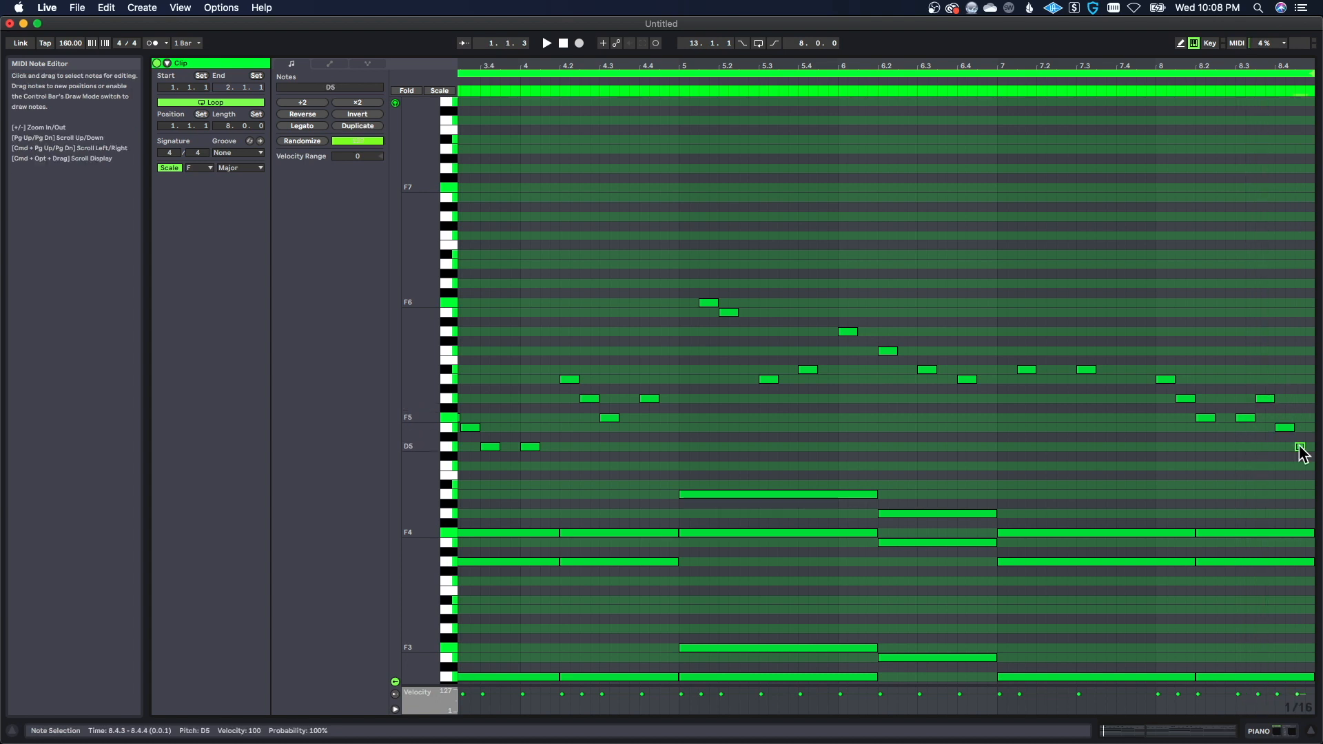
{"action": "key", "text": "space"}
{"action": "left_click", "coordinate": [1285, 477]}
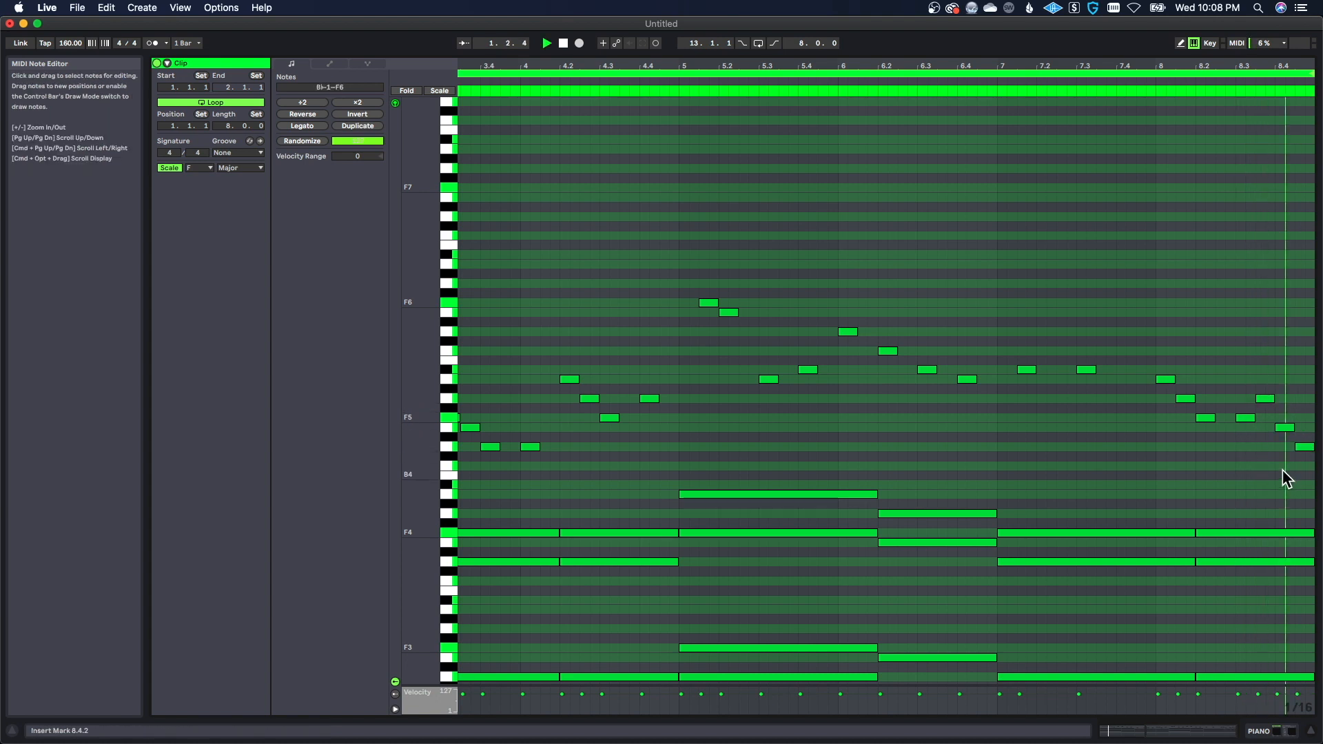
{"action": "double_click", "coordinate": [1146, 63]}
{"action": "left_click_drag", "start_coordinate": [887, 441], "coordinate": [882, 444]}
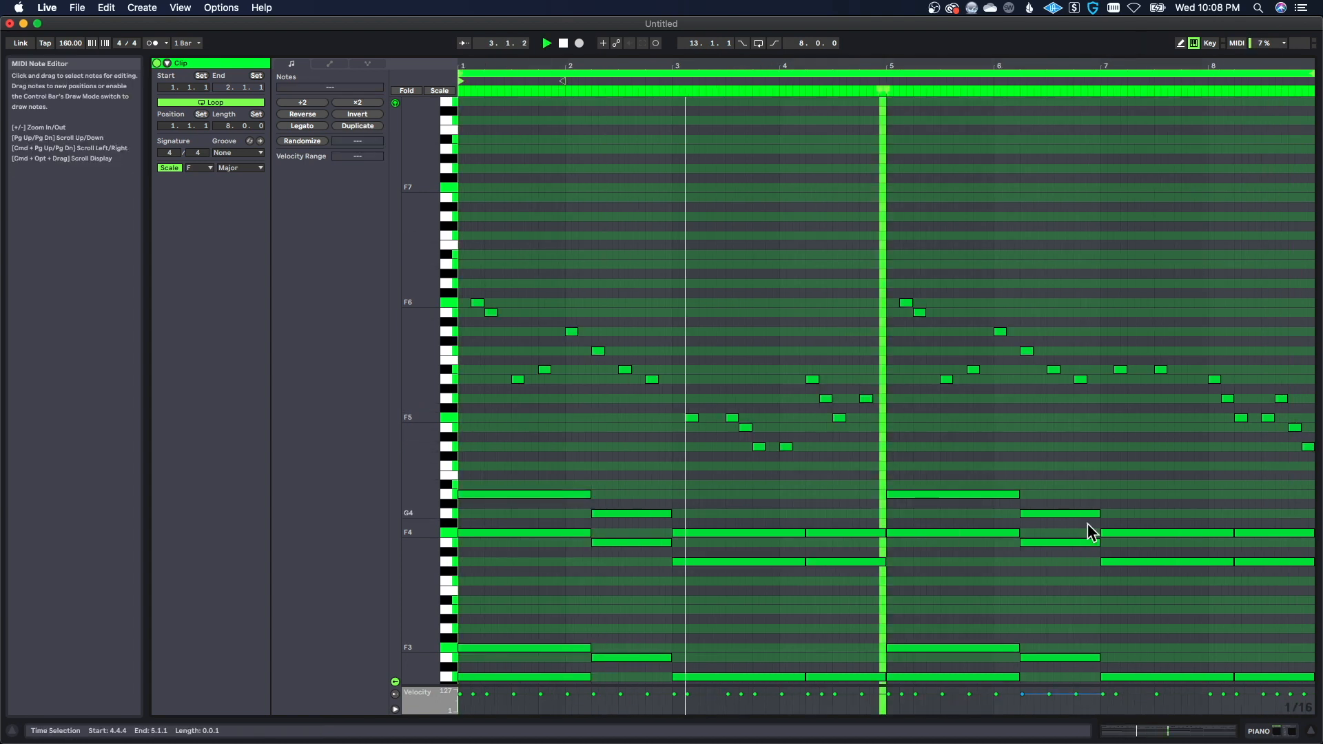
{"action": "left_click", "coordinate": [1209, 493]}
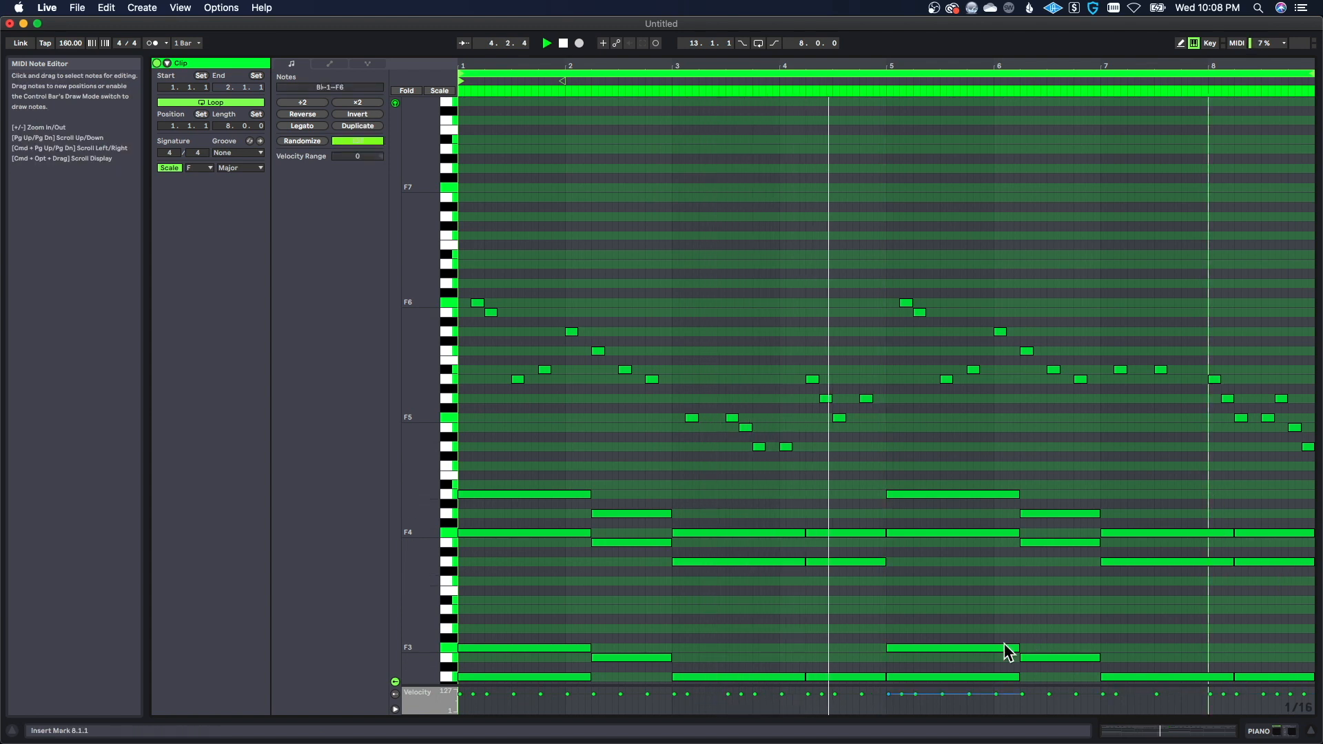
{"action": "left_click", "coordinate": [886, 597]}
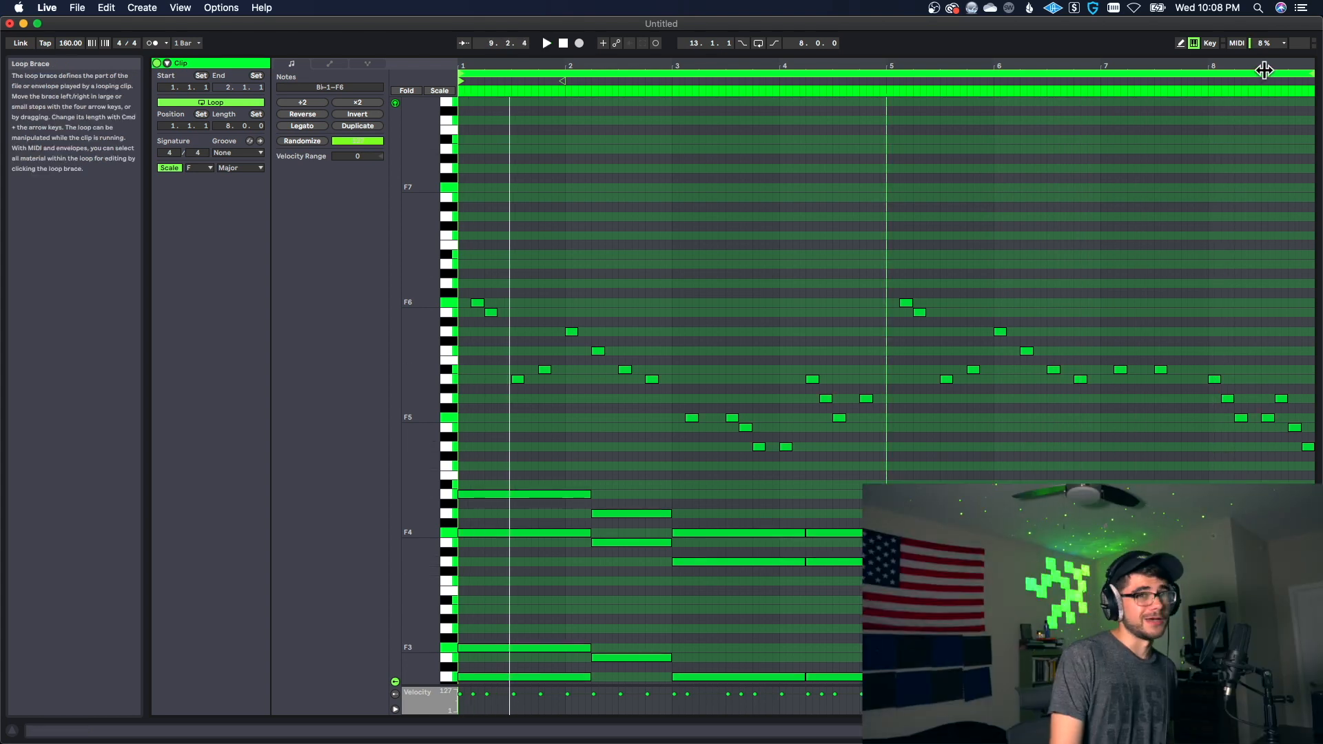
Step: Move the descending A5, G5 and F5 notes an eighth note earlier so the group starts at 7.4.3
{"action": "left_click_drag", "start_coordinate": [1272, 65], "coordinate": [1272, 117]}
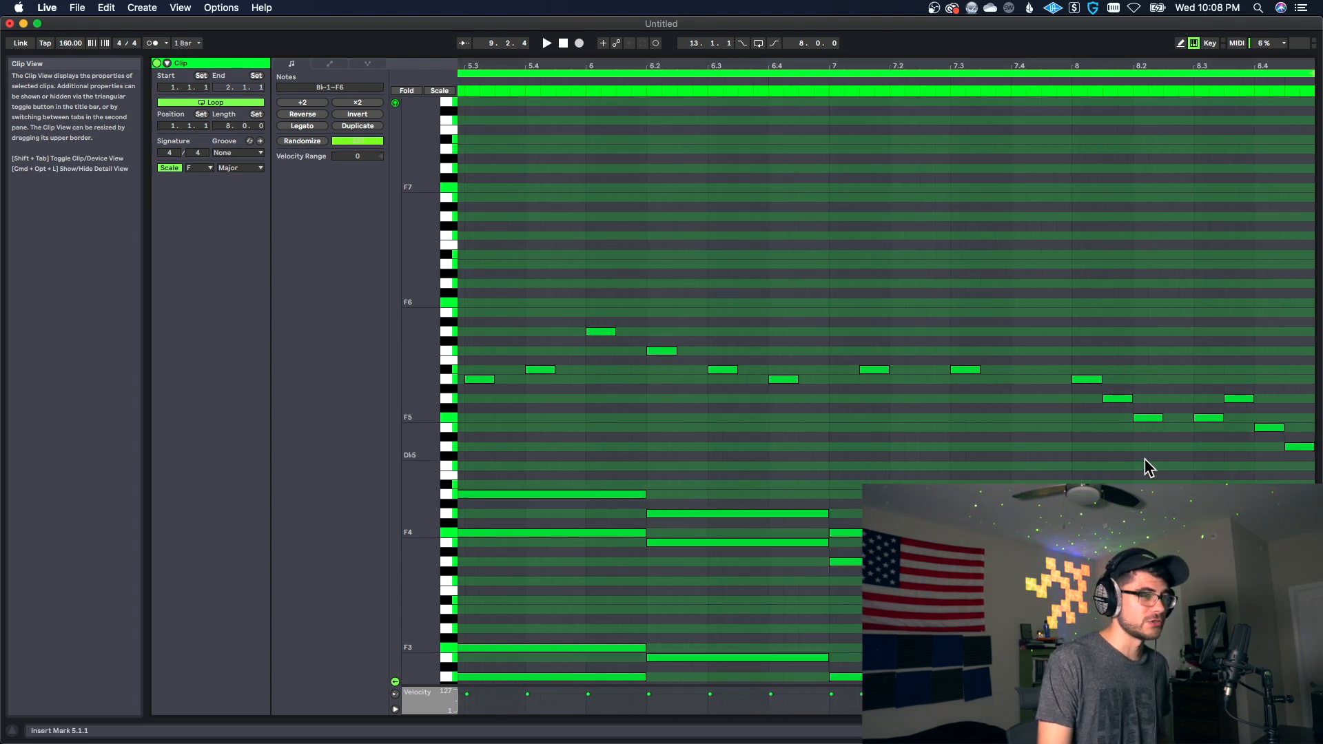
{"action": "left_click_drag", "start_coordinate": [1047, 354], "coordinate": [1151, 448]}
{"action": "left_click_drag", "start_coordinate": [1093, 378], "coordinate": [1056, 385]}
{"action": "left_click", "coordinate": [1069, 431]}
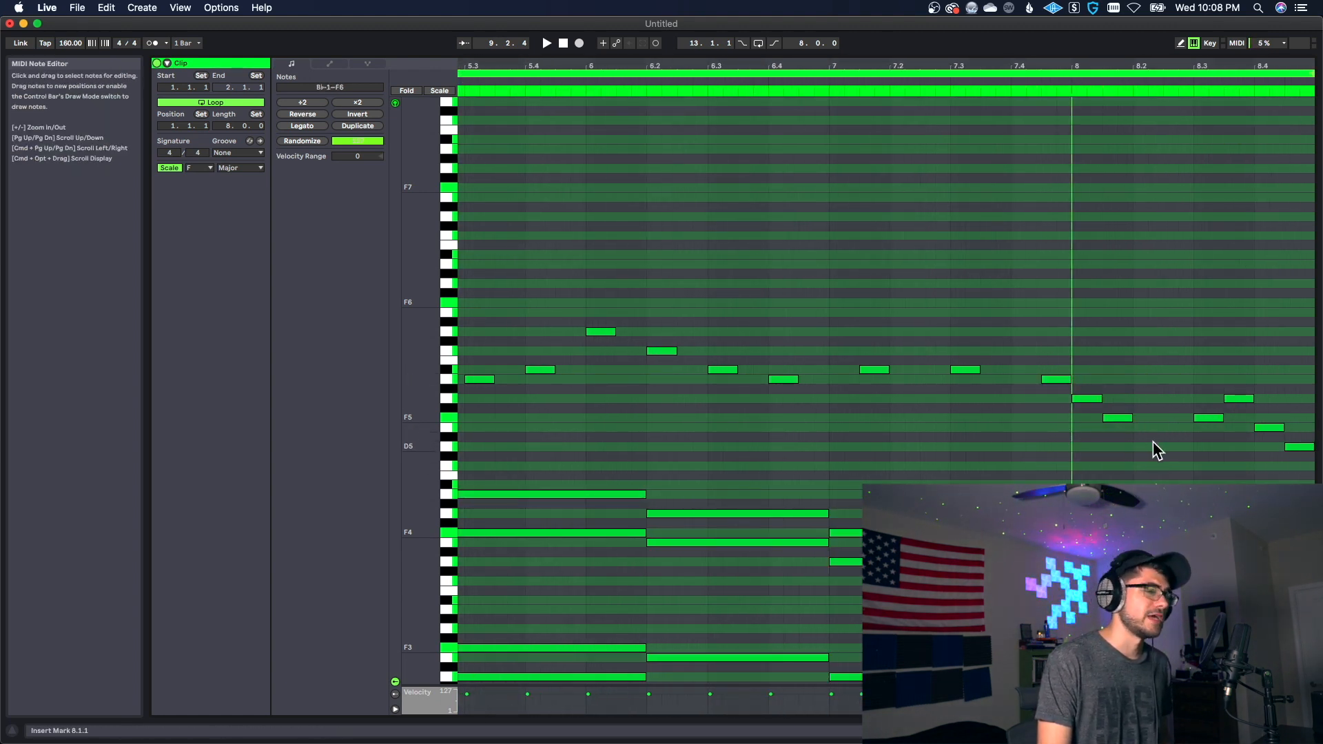
Step: Lower the last melody note of bar 8 to C5, and add a B♭5 at 7.4.1 while playing back the loop
{"action": "left_click_drag", "start_coordinate": [1296, 427], "coordinate": [1301, 469]}
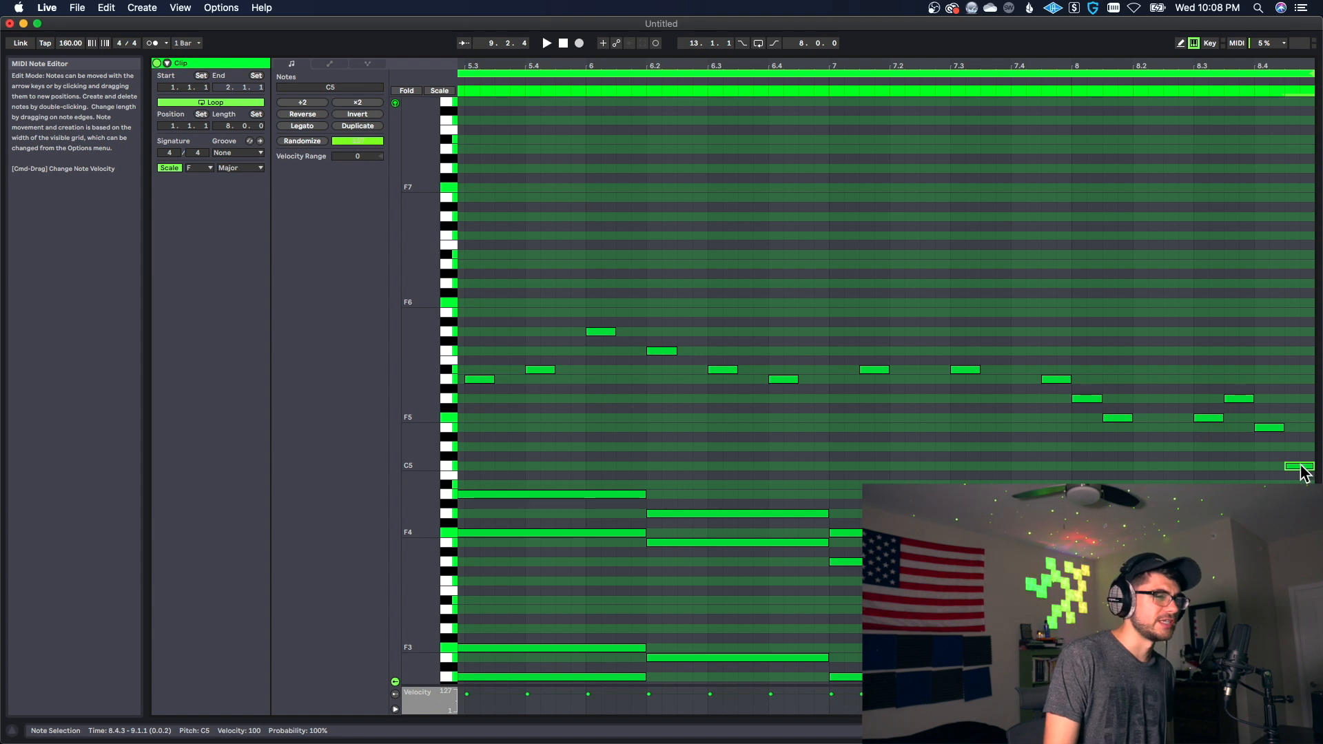
{"action": "left_click", "coordinate": [1276, 483]}
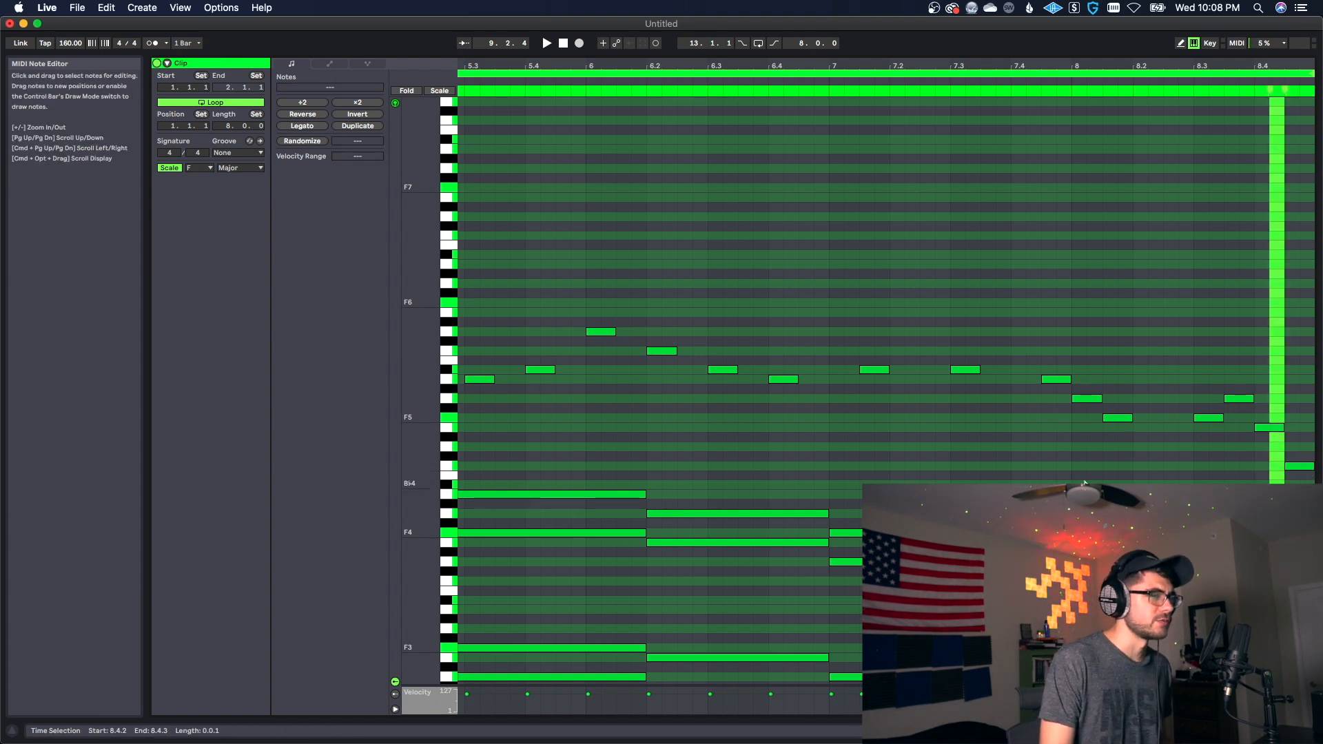
{"action": "key", "text": "space"}
{"action": "left_click_drag", "start_coordinate": [1001, 67], "coordinate": [999, 14]}
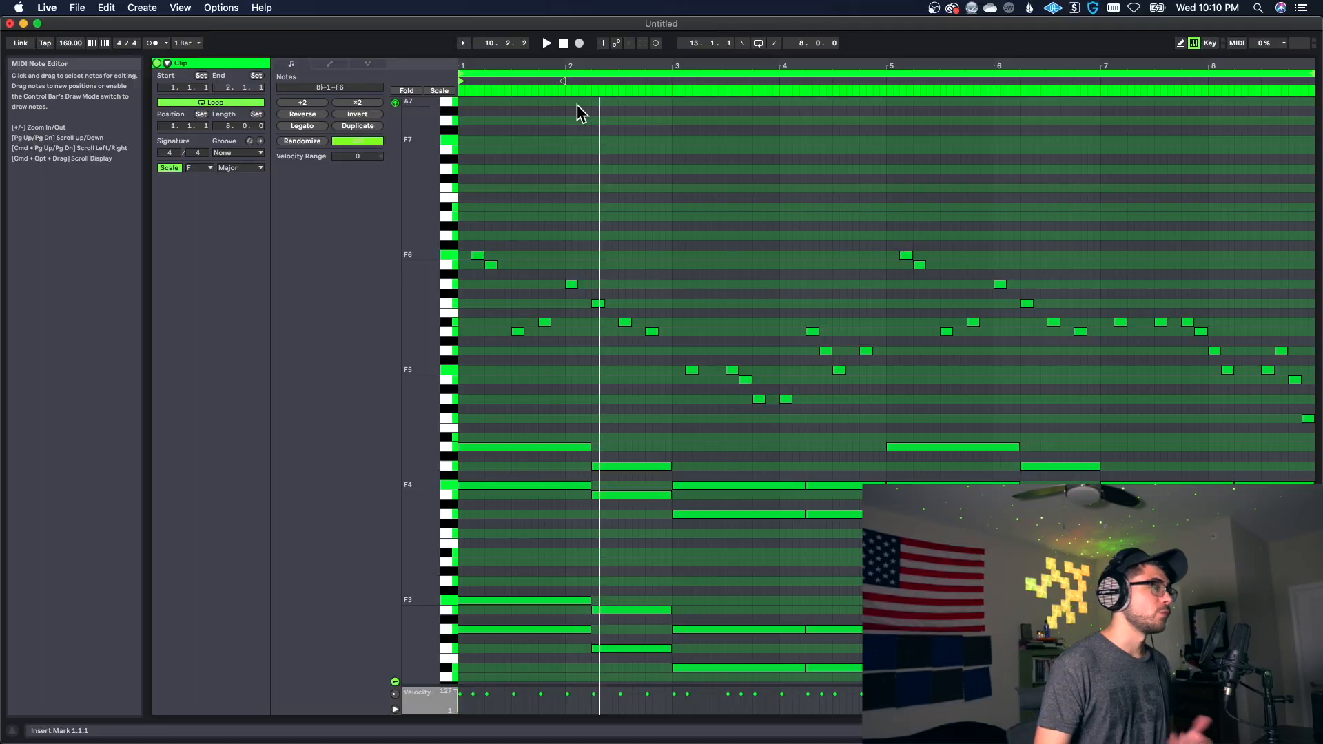
Step: Shift all notes in the clip slightly later, off the grid, and play back the start
{"action": "left_click_drag", "start_coordinate": [480, 221], "coordinate": [655, 394]}
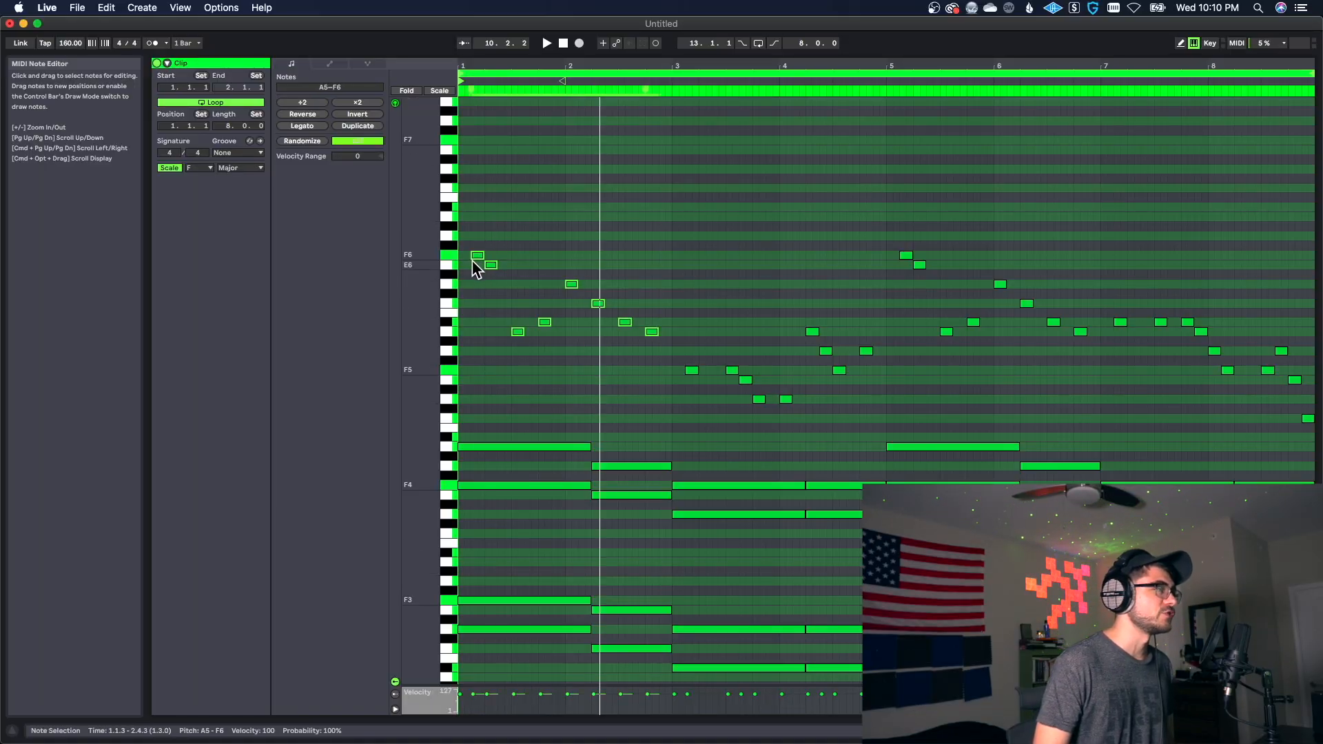
{"action": "key", "text": "super+a"}
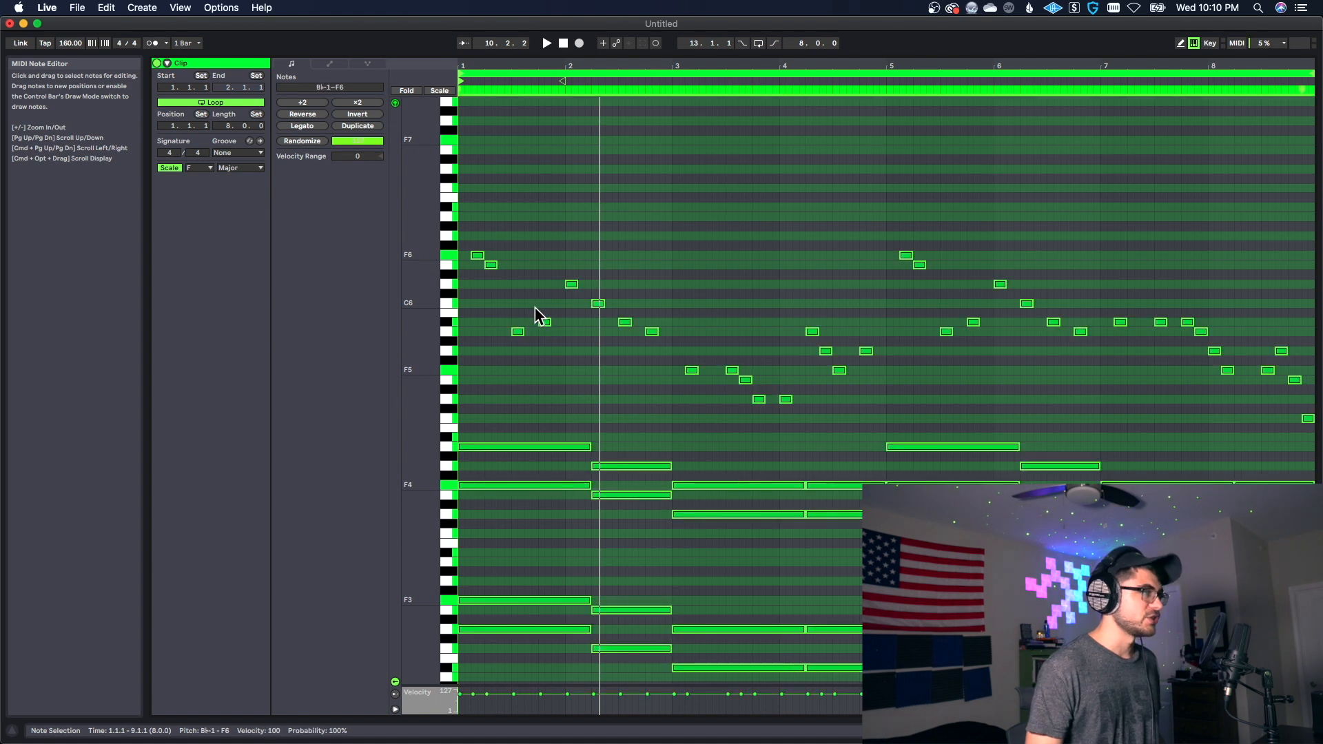
{"action": "left_click_drag", "start_coordinate": [480, 64], "coordinate": [617, 69]}
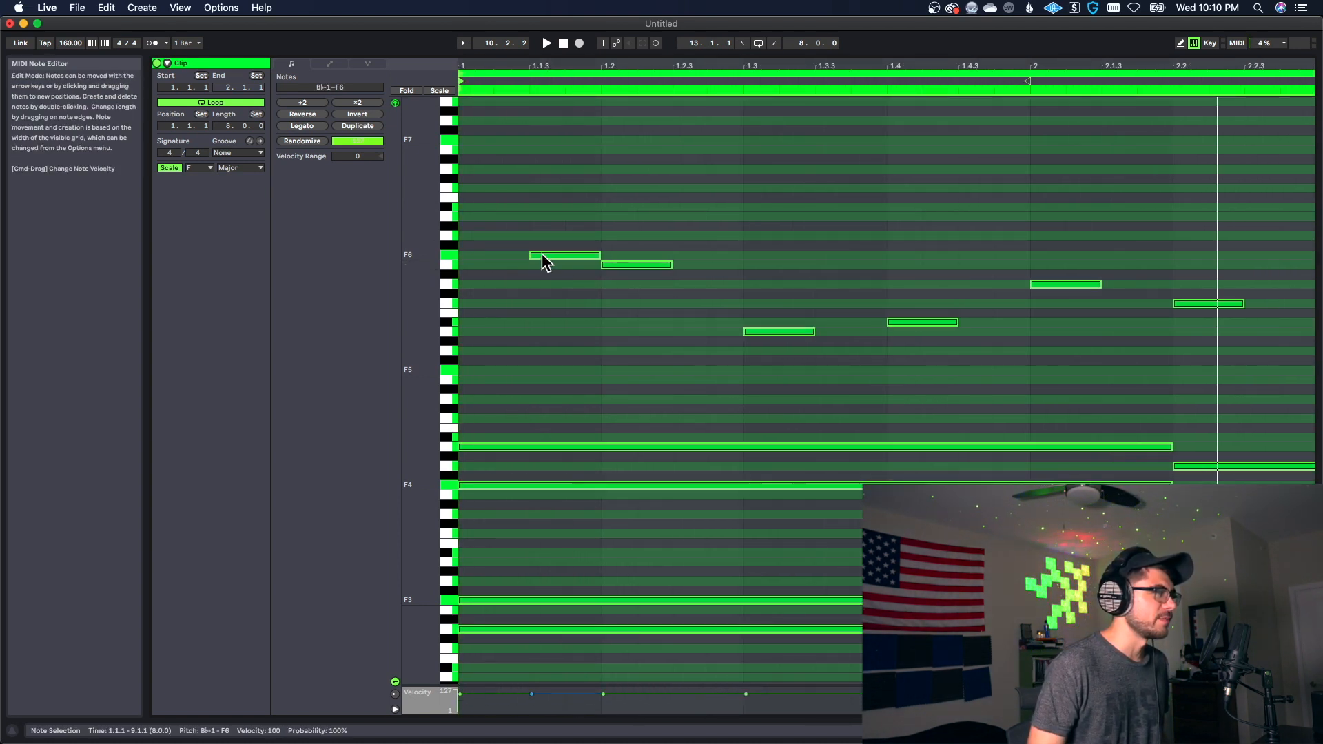
{"action": "left_click_drag", "start_coordinate": [542, 254], "coordinate": [550, 263]}
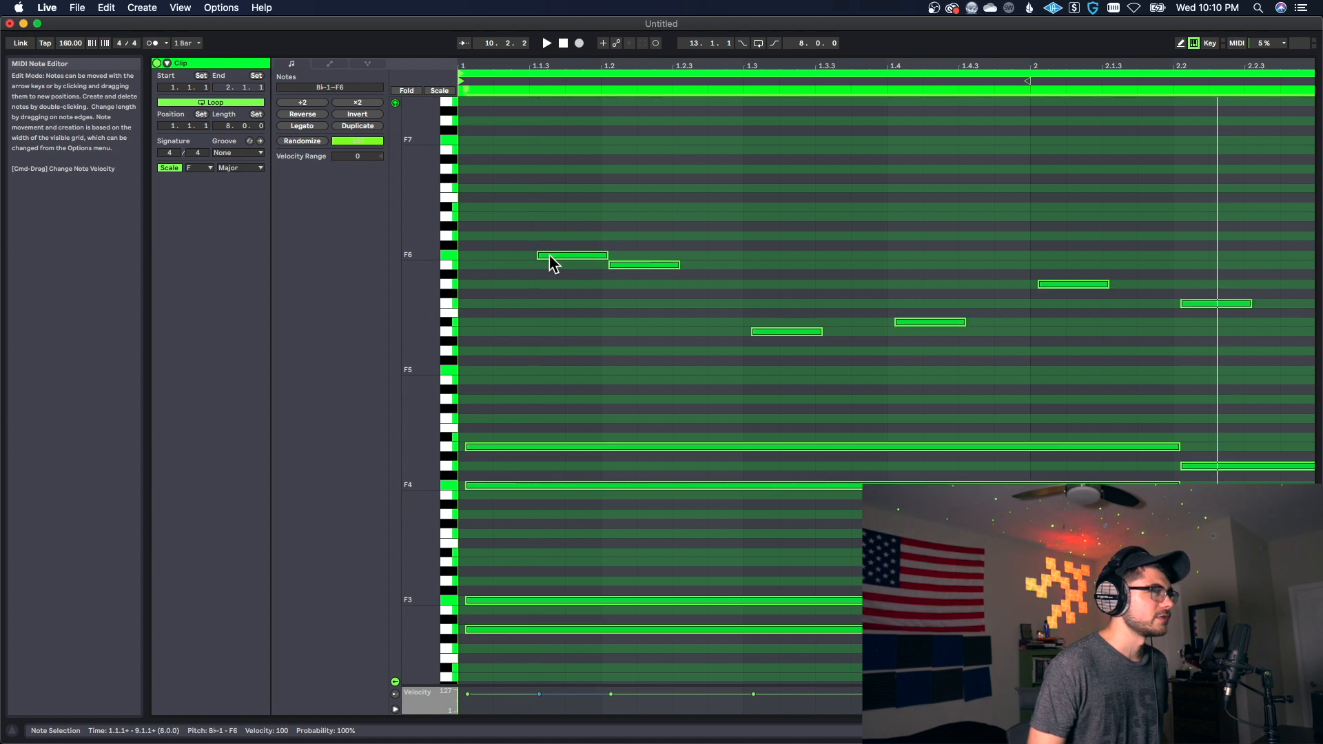
{"action": "left_click", "coordinate": [510, 275]}
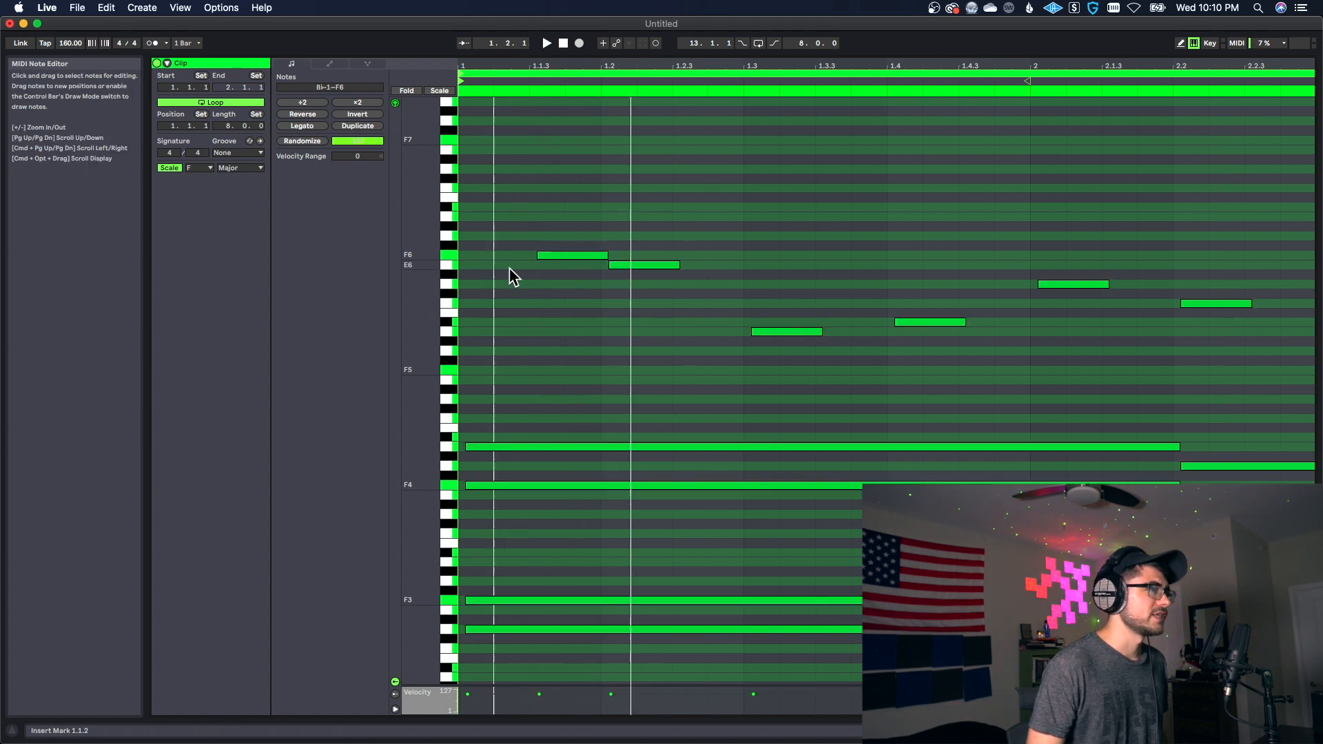
Step: Stagger the starts of the first chord's F3, F4 and A4 progressively later from the lower to the higher notes, and play it back
{"action": "scroll", "coordinate": [551, 397], "scroll_direction": "down", "scroll_amount": 3}
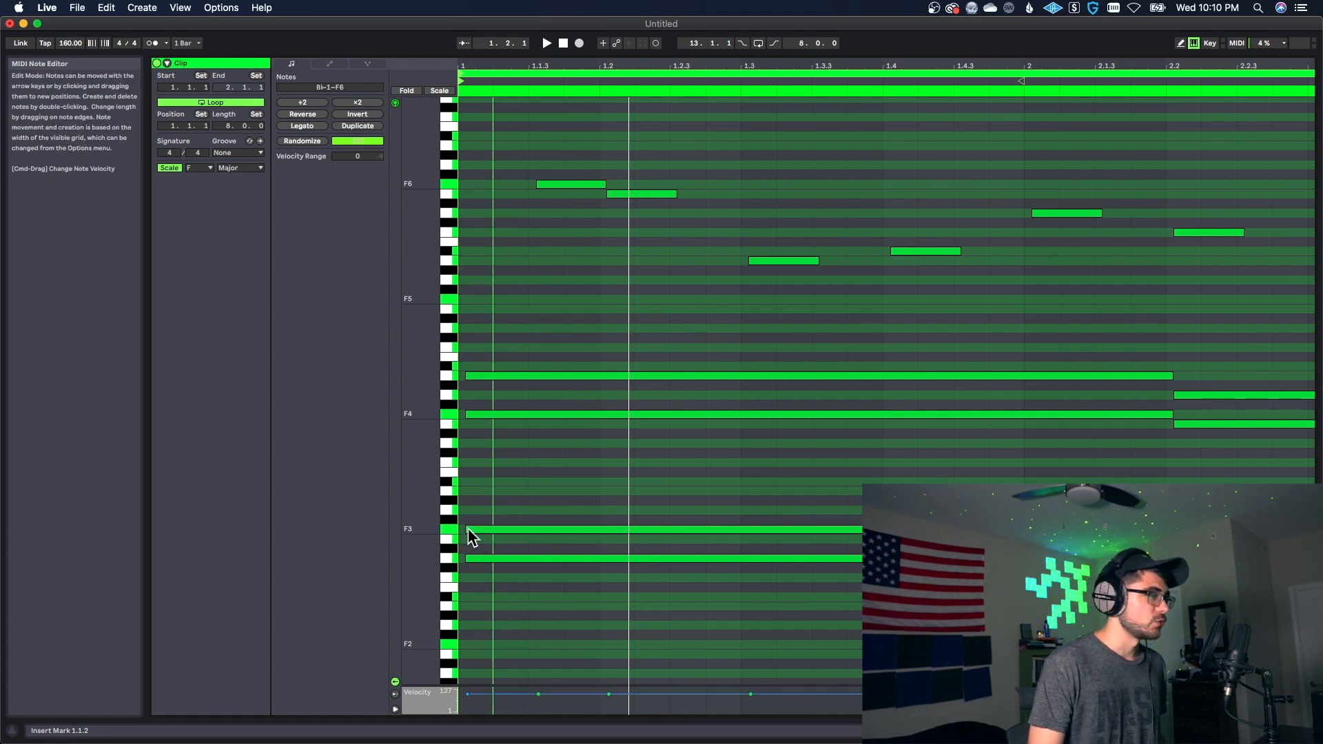
{"action": "left_click_drag", "start_coordinate": [468, 529], "coordinate": [473, 529]}
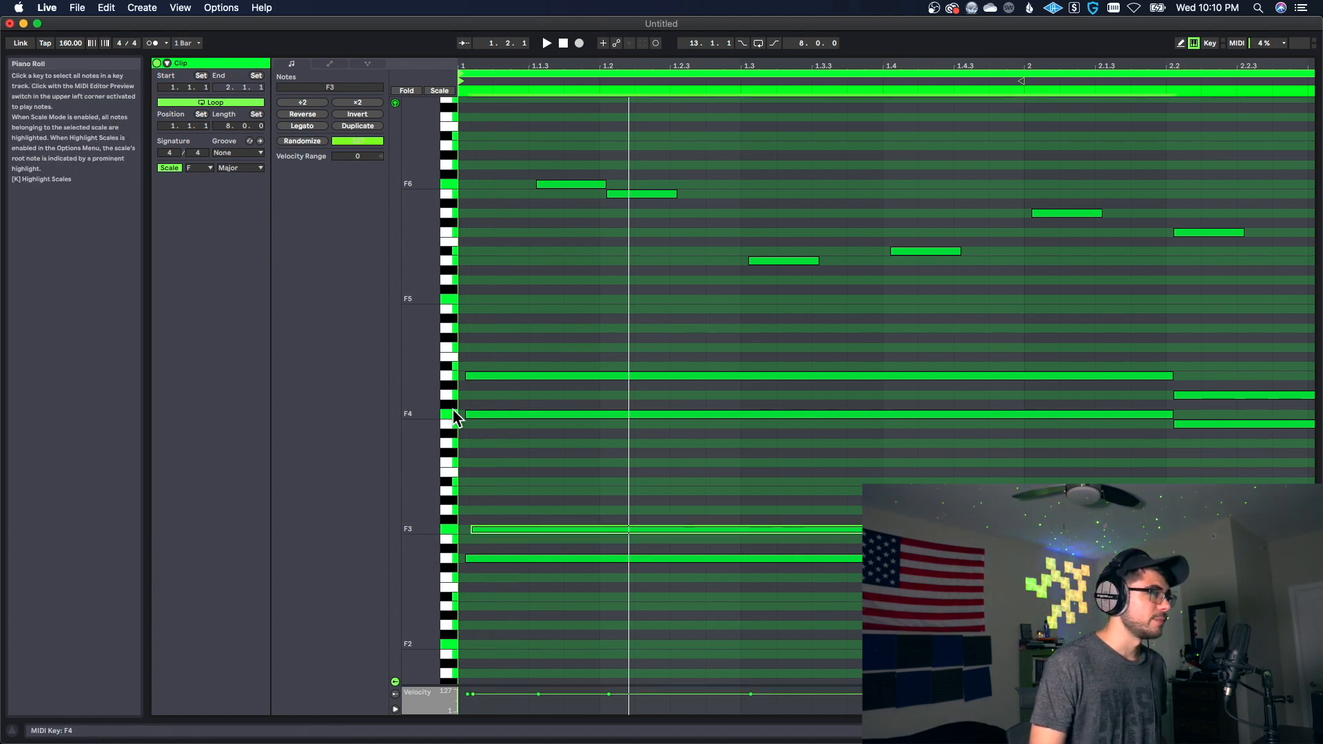
{"action": "left_click_drag", "start_coordinate": [467, 414], "coordinate": [471, 377]}
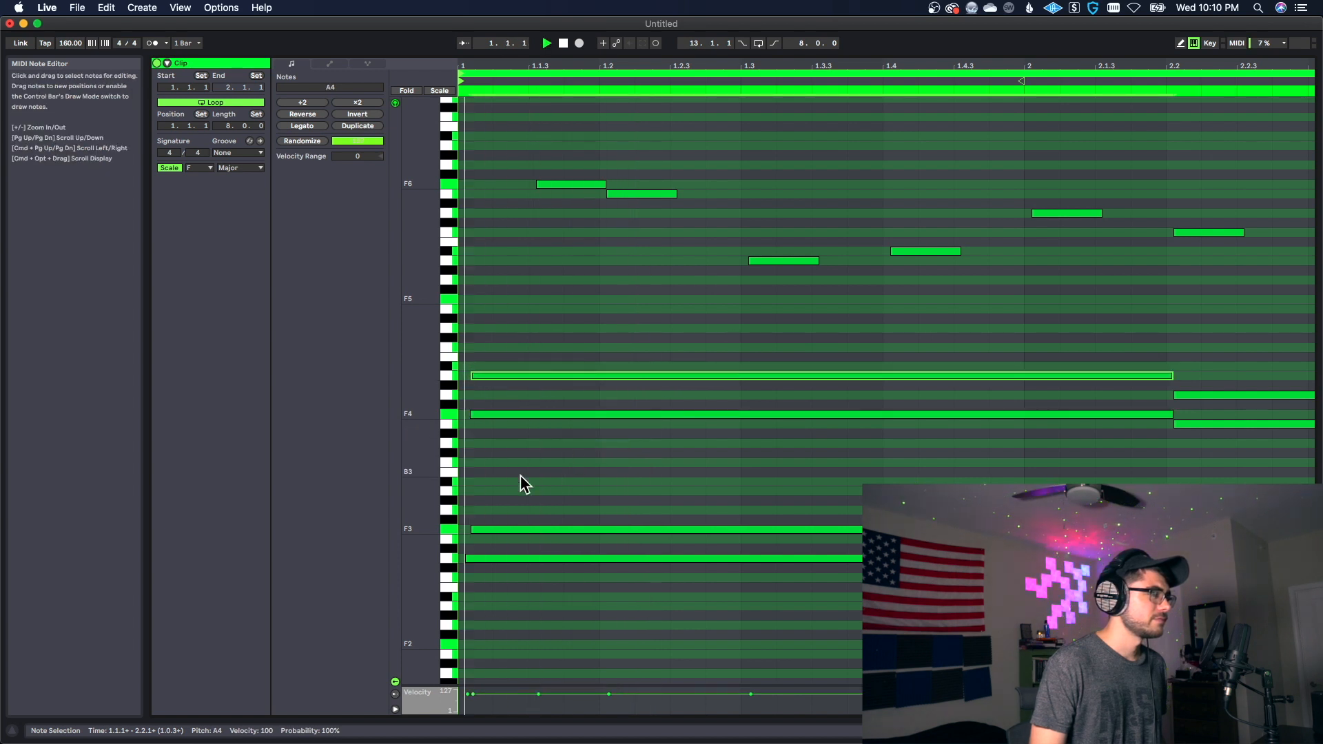
{"action": "left_click_drag", "start_coordinate": [472, 374], "coordinate": [479, 413]}
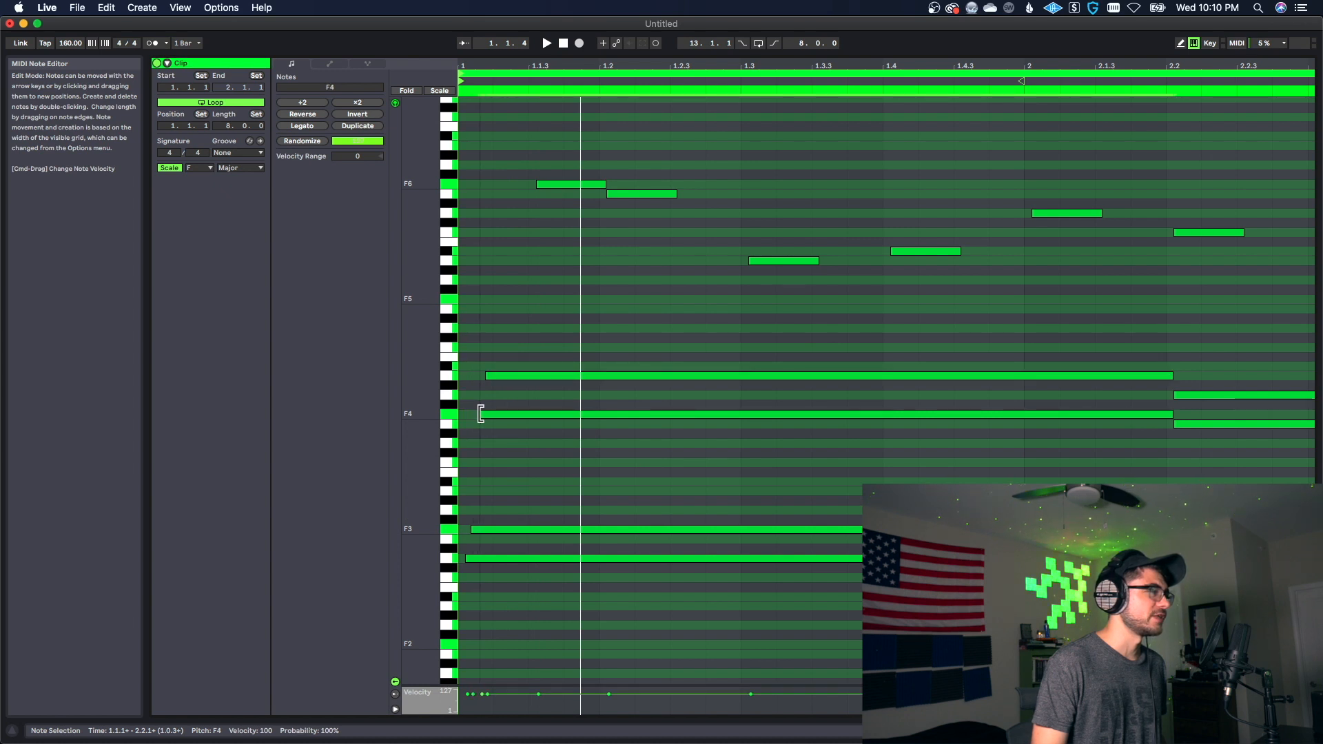
{"action": "left_click_drag", "start_coordinate": [469, 528], "coordinate": [473, 529]}
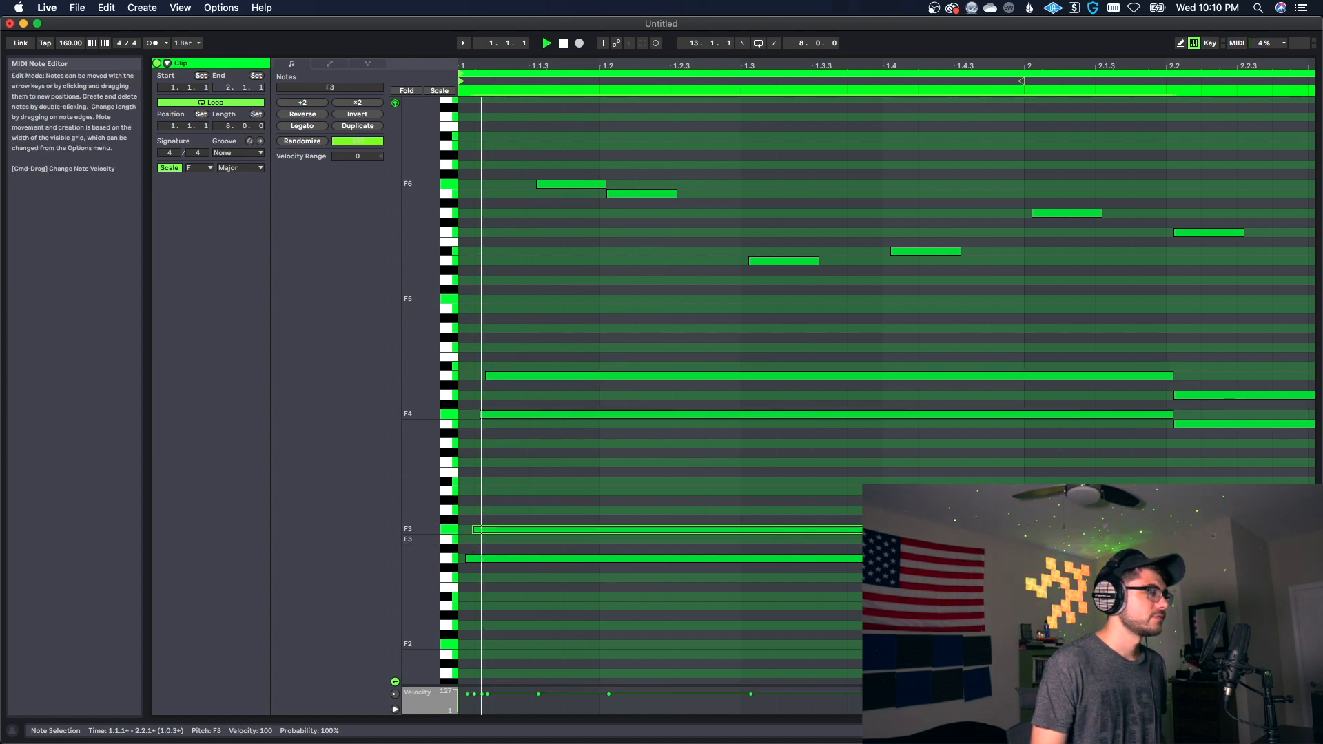
{"action": "key", "text": "space"}
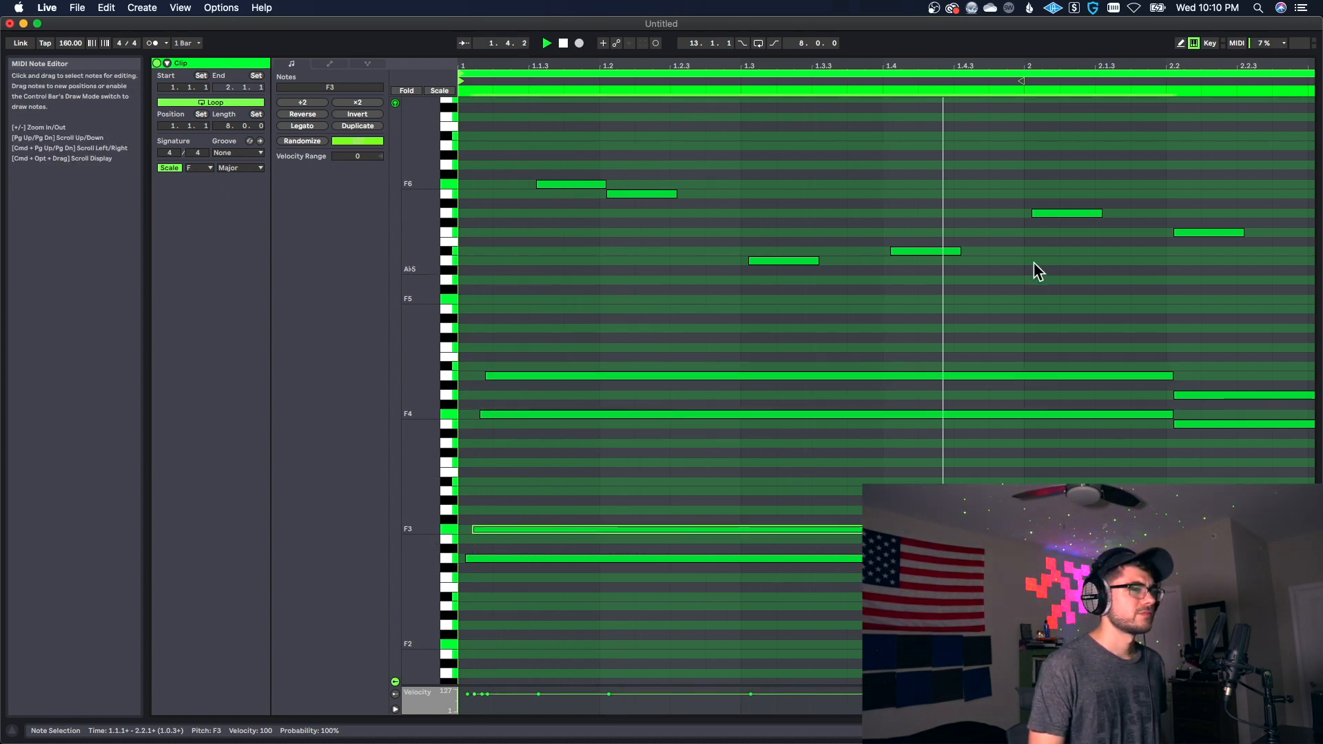
Step: Stagger the starts of the second chord's E3, E4 and G4 at 2.2, delaying each higher note slightly more
{"action": "left_click_drag", "start_coordinate": [1142, 63], "coordinate": [919, 53]}
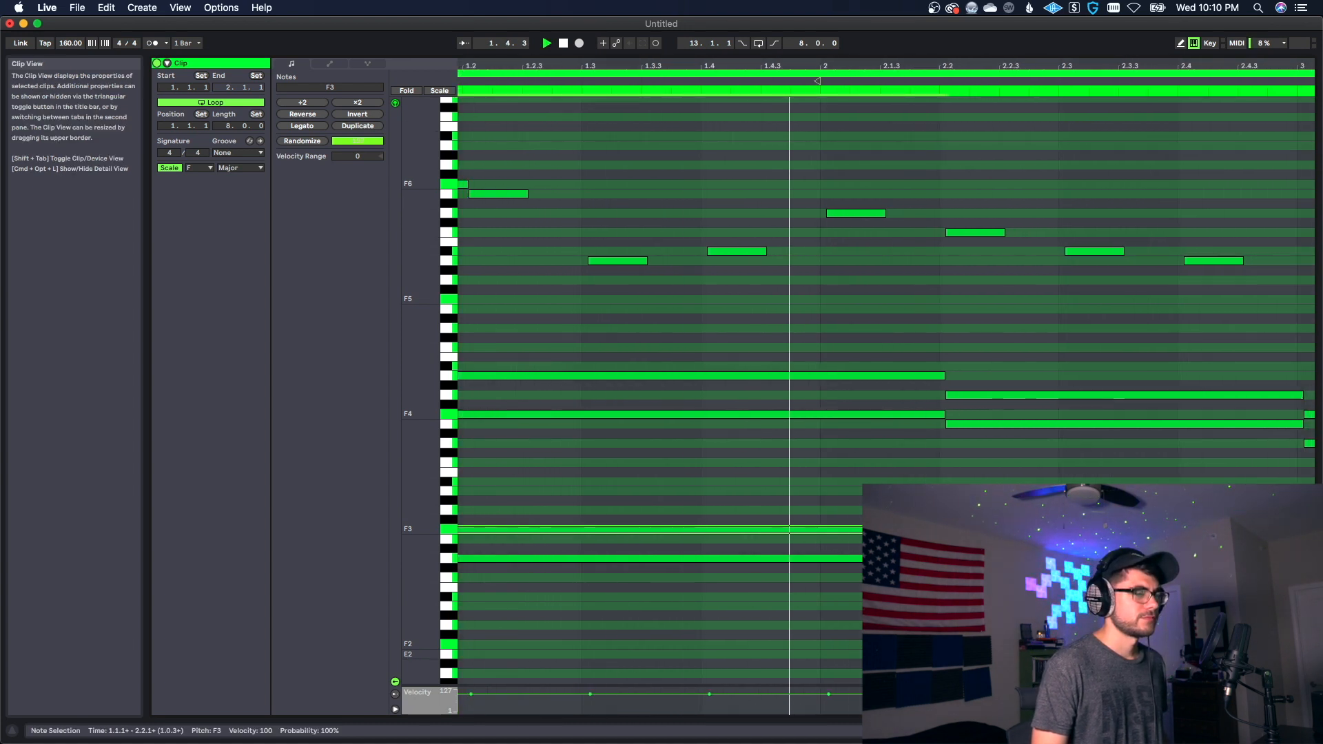
{"action": "key", "text": "space"}
{"action": "left_click_drag", "start_coordinate": [947, 539], "coordinate": [959, 538]}
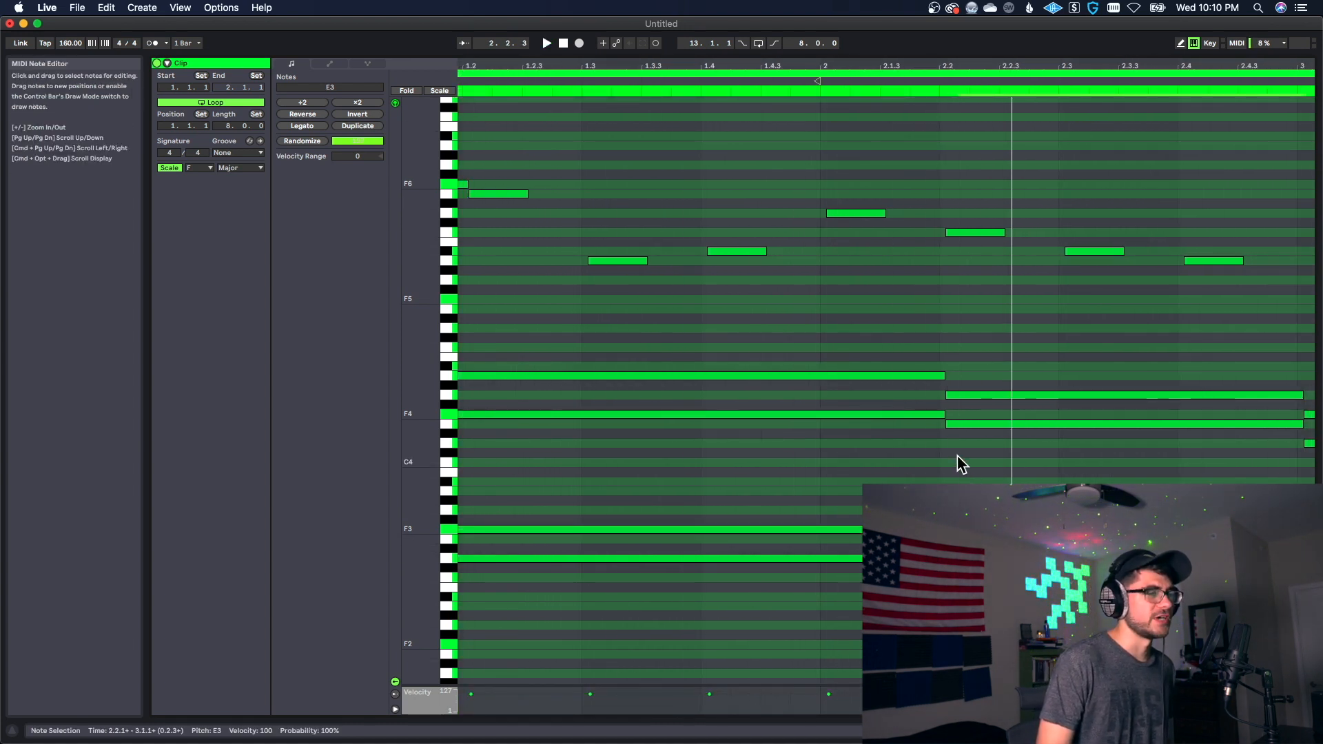
{"action": "left_click", "coordinate": [953, 423]}
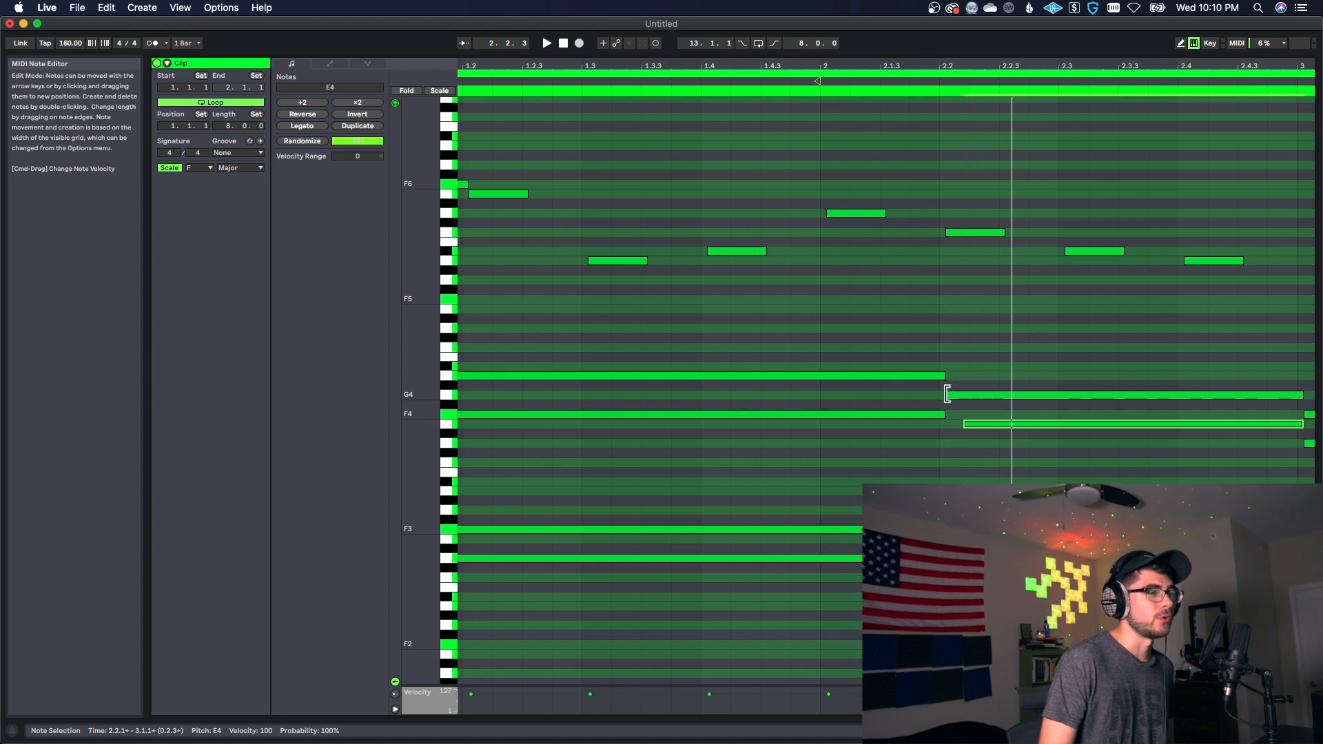
{"action": "left_click_drag", "start_coordinate": [946, 395], "coordinate": [958, 394]}
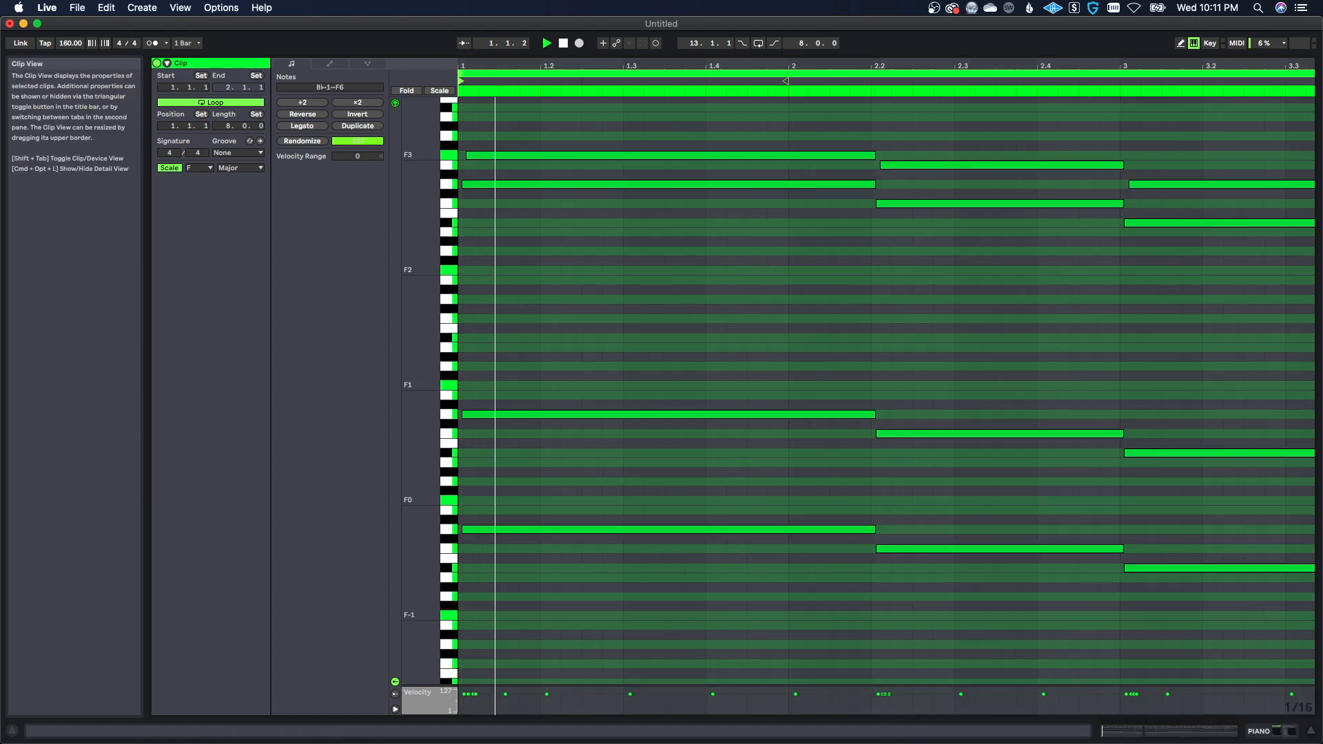
Step: Play back the loop with all eight bars and the full note range in view to review the staggered chords
{"action": "left_click_drag", "start_coordinate": [476, 68], "coordinate": [475, 62]}
{"action": "scroll", "coordinate": [593, 428], "scroll_direction": "up", "scroll_amount": 5}
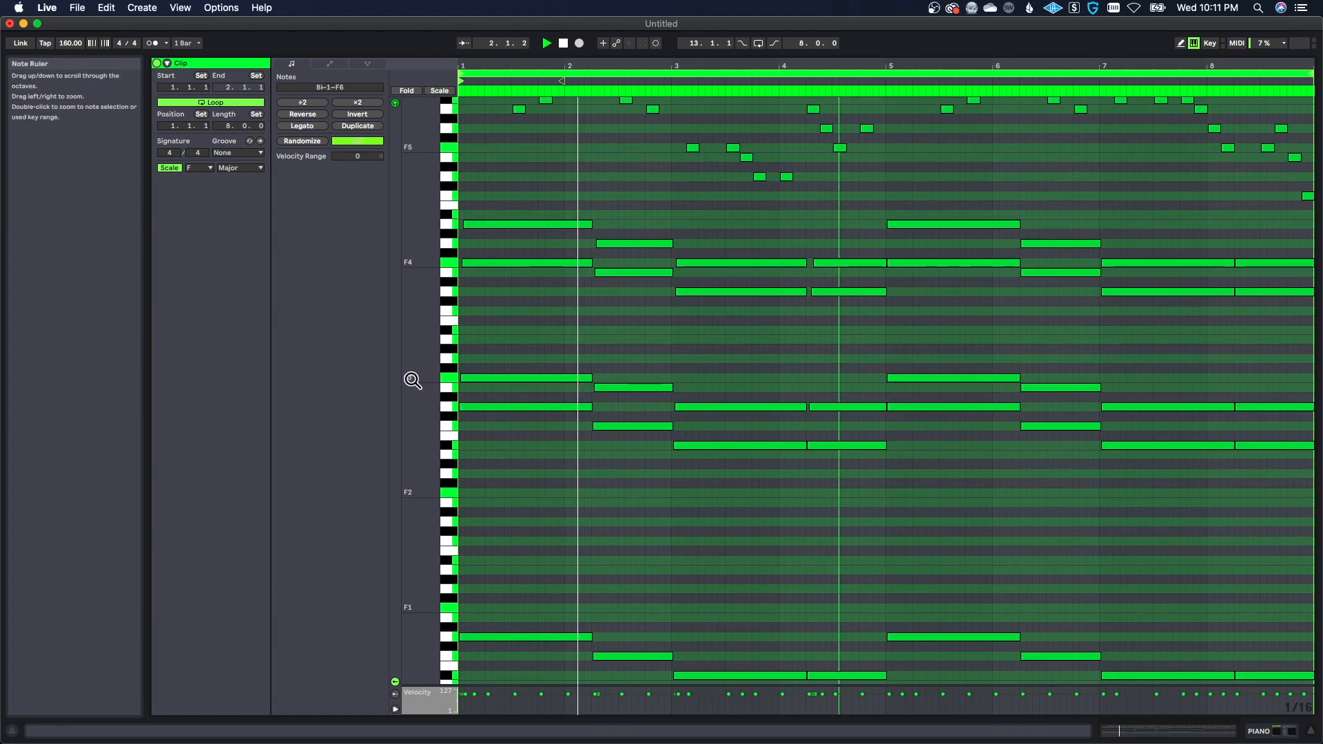
{"action": "left_click_drag", "start_coordinate": [434, 372], "coordinate": [385, 373]}
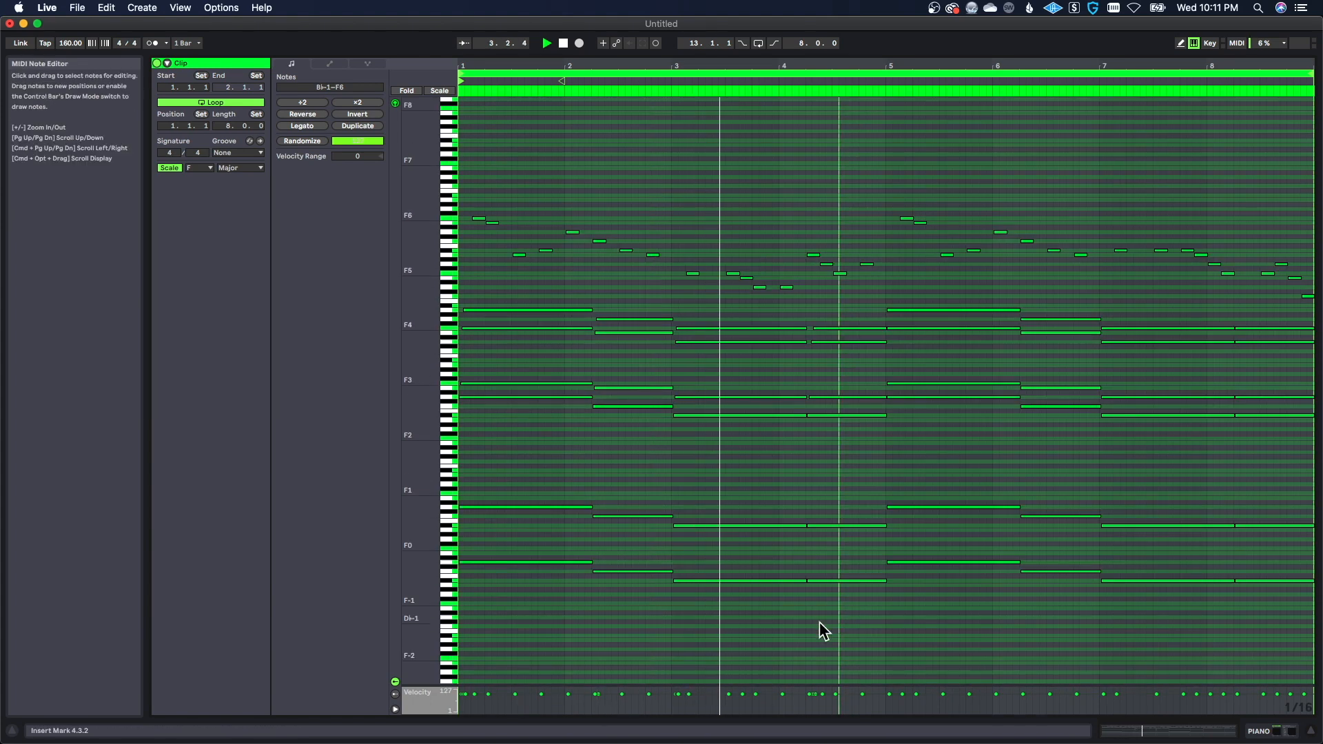
{"action": "left_click", "coordinate": [818, 648]}
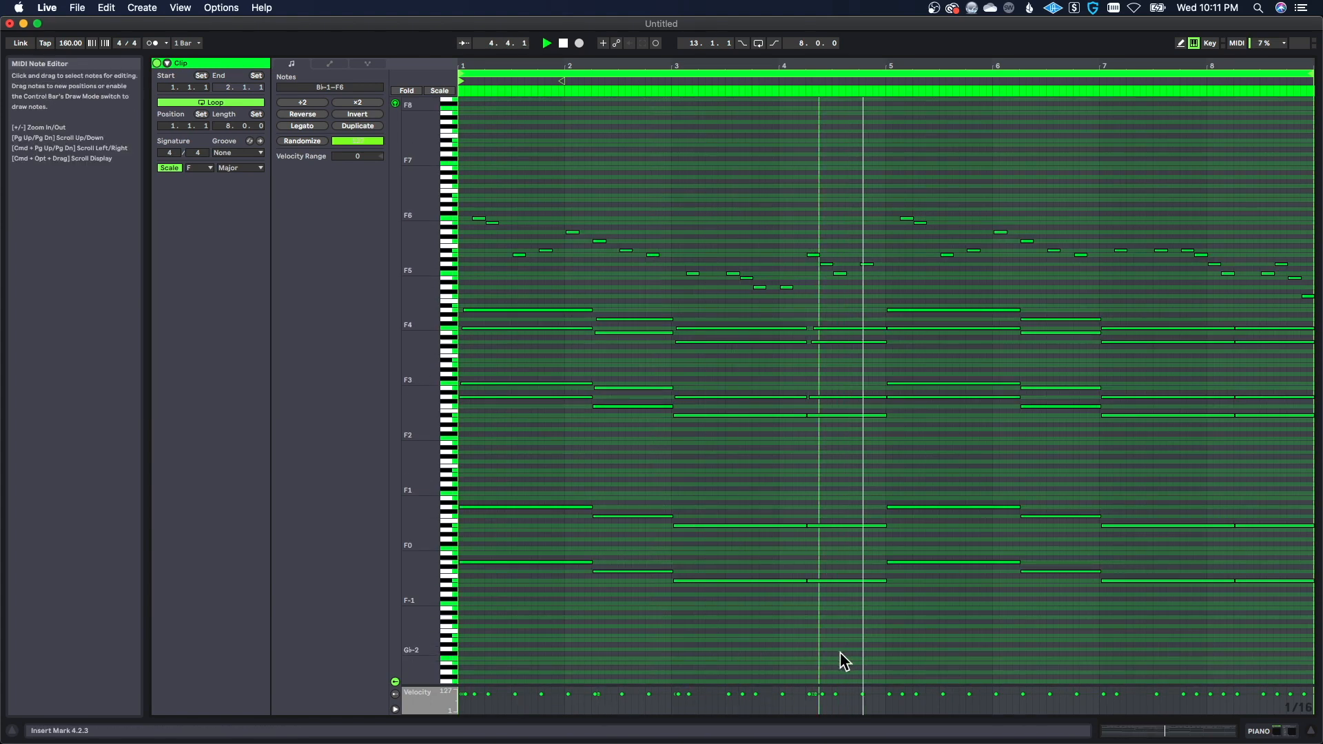
{"action": "left_click", "coordinate": [885, 463]}
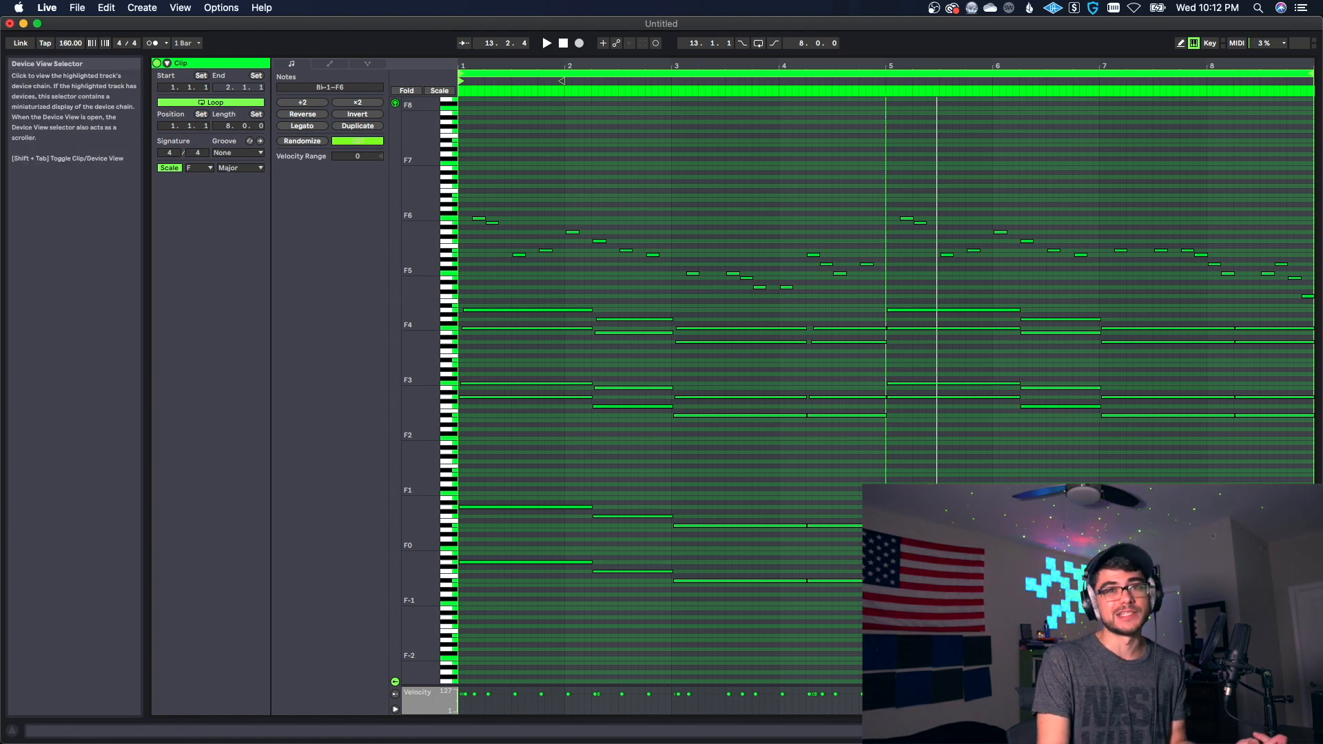
Step: Add a Velocity MIDI effect before Omnisphere on the PIANO track, with Out Hi 90, Out Low 43 and Random 14
{"action": "left_click", "coordinate": [1240, 731]}
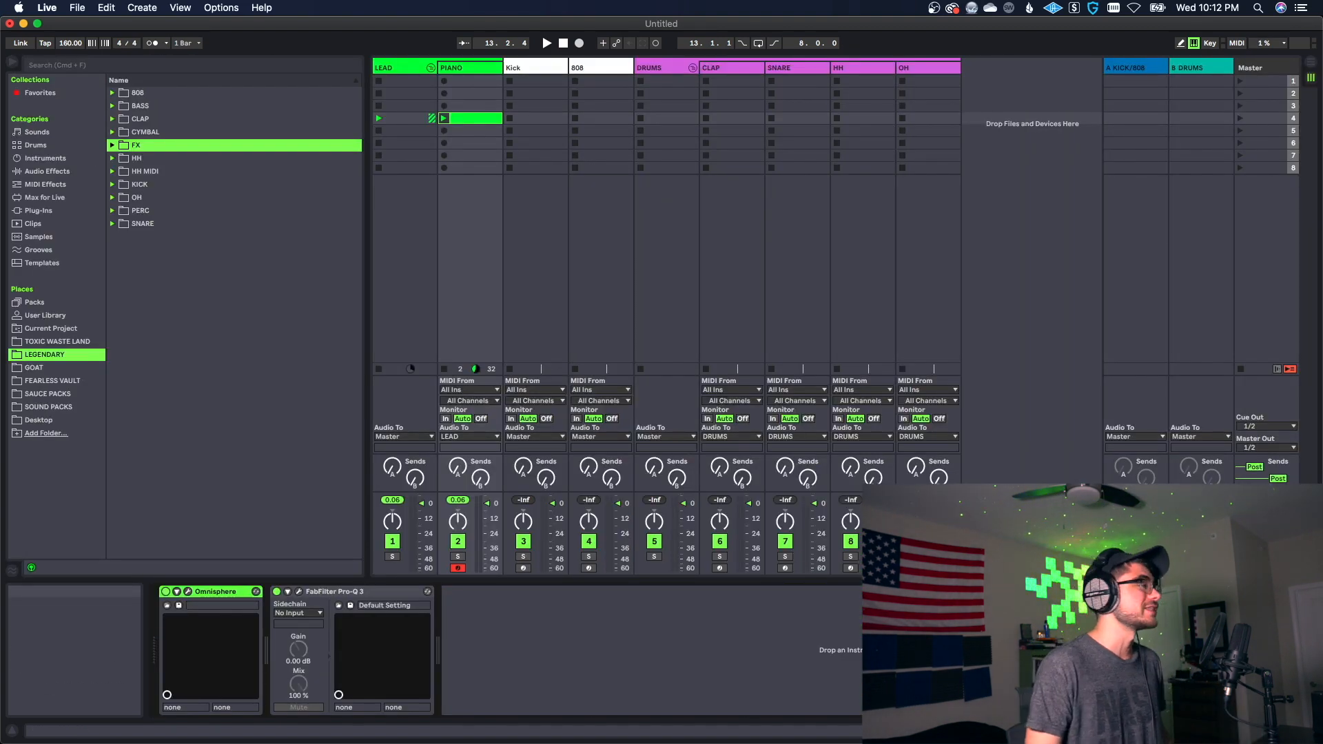
{"action": "left_click", "coordinate": [46, 184]}
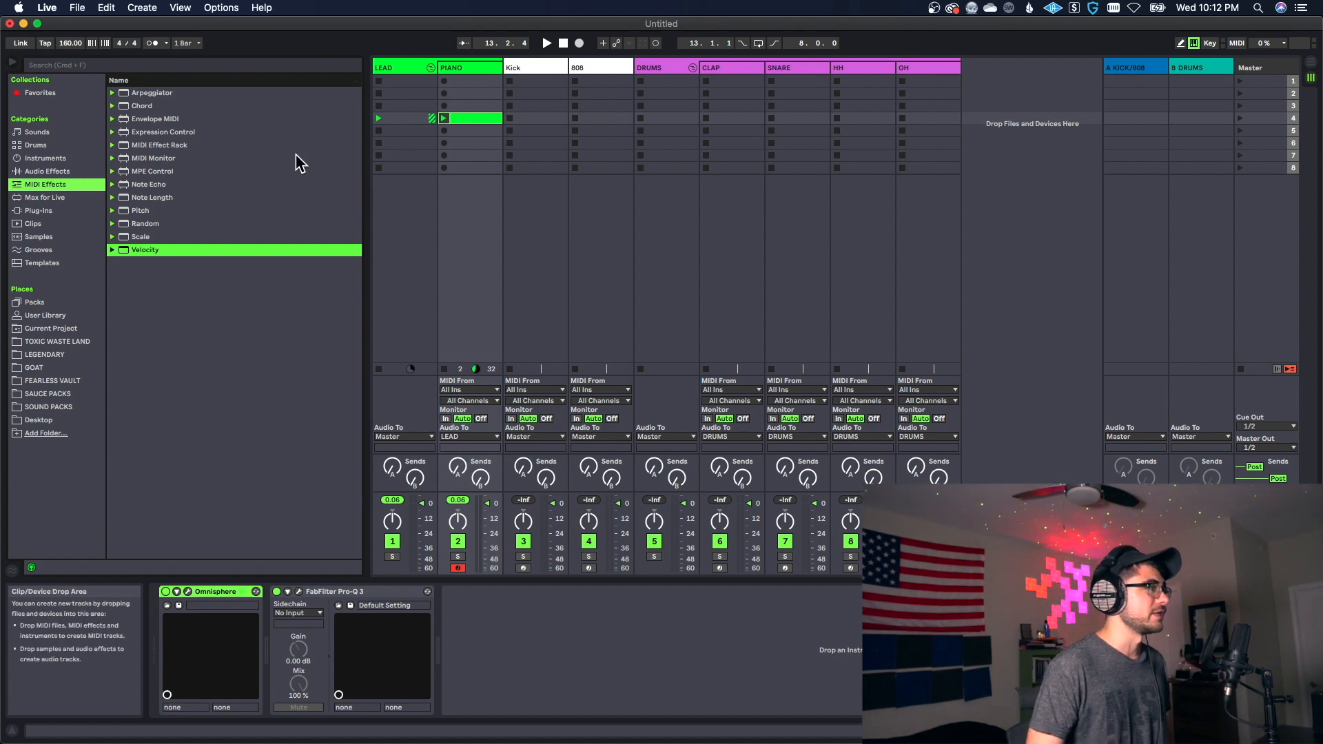
{"action": "double_click", "coordinate": [145, 251]}
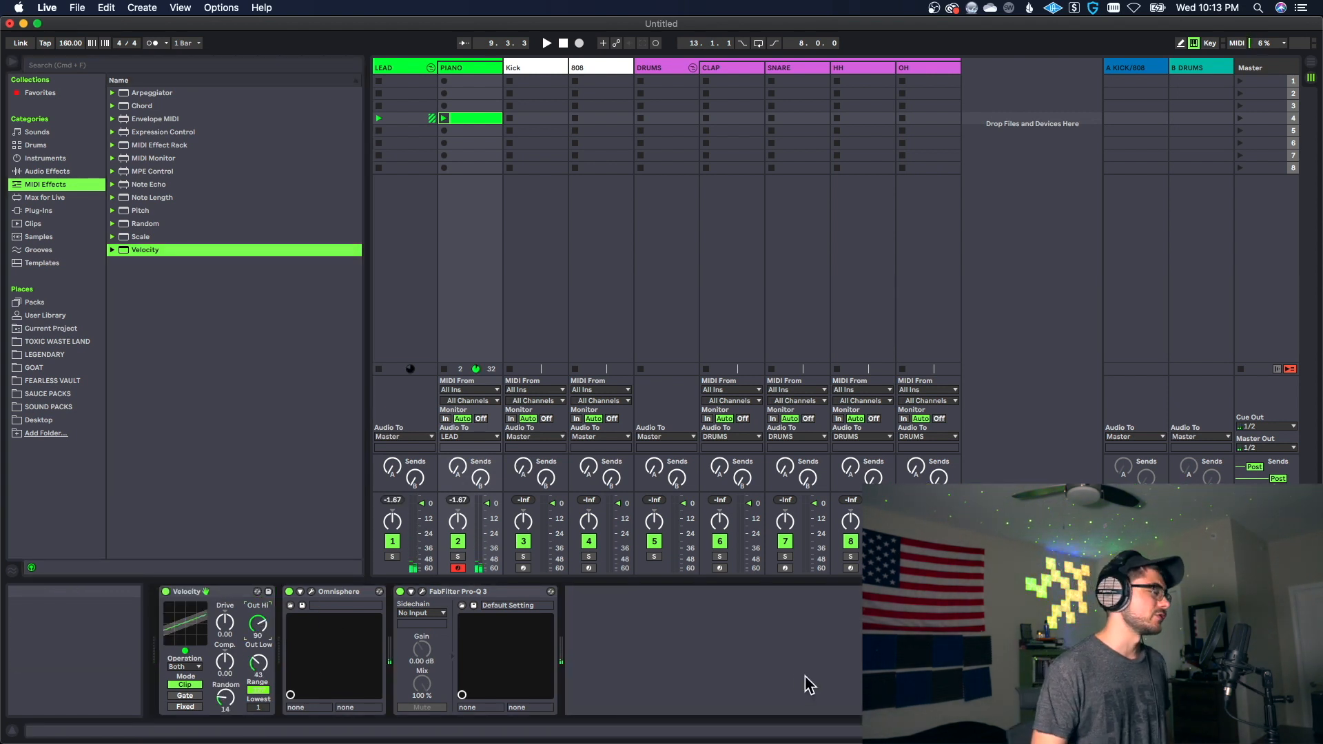
Step: Play back the loop through the Velocity effect and open the PIANO clip's notes to follow along
{"action": "key", "text": "space"}
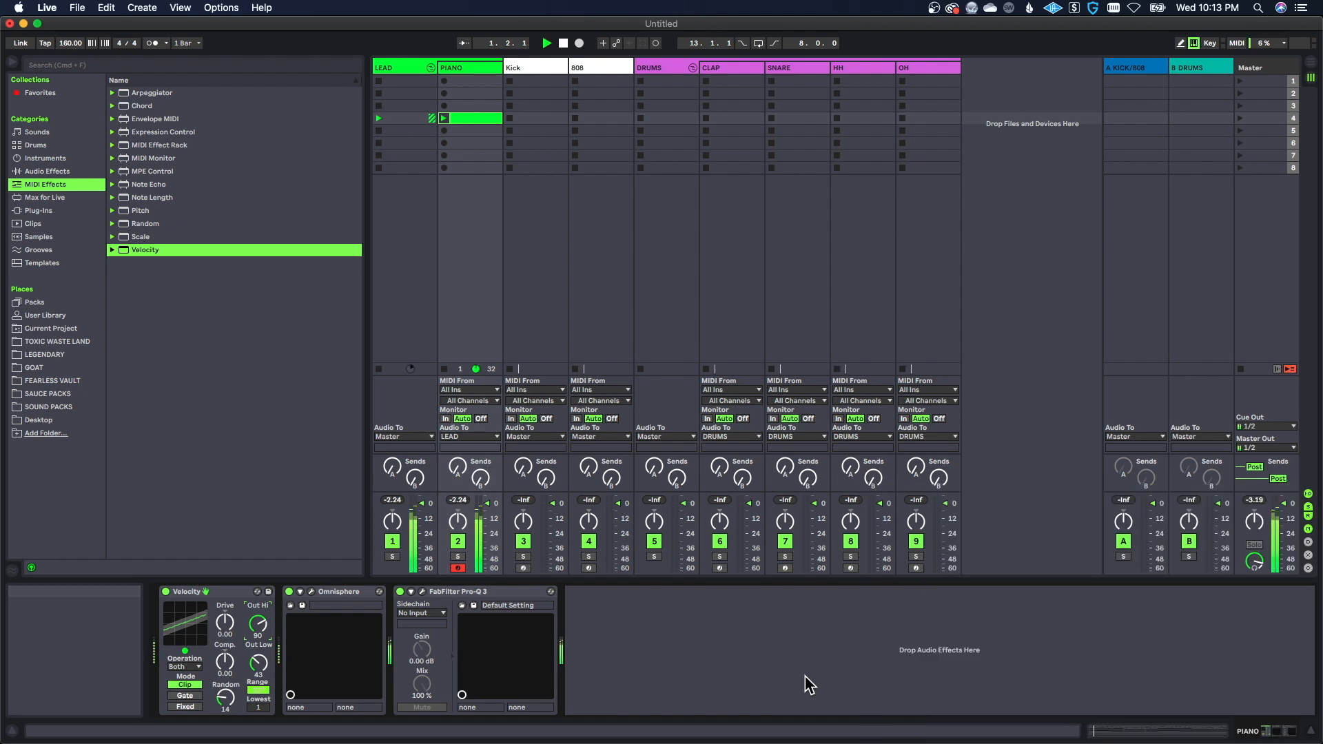
{"action": "double_click", "coordinate": [474, 118]}
{"action": "left_click", "coordinate": [914, 514]}
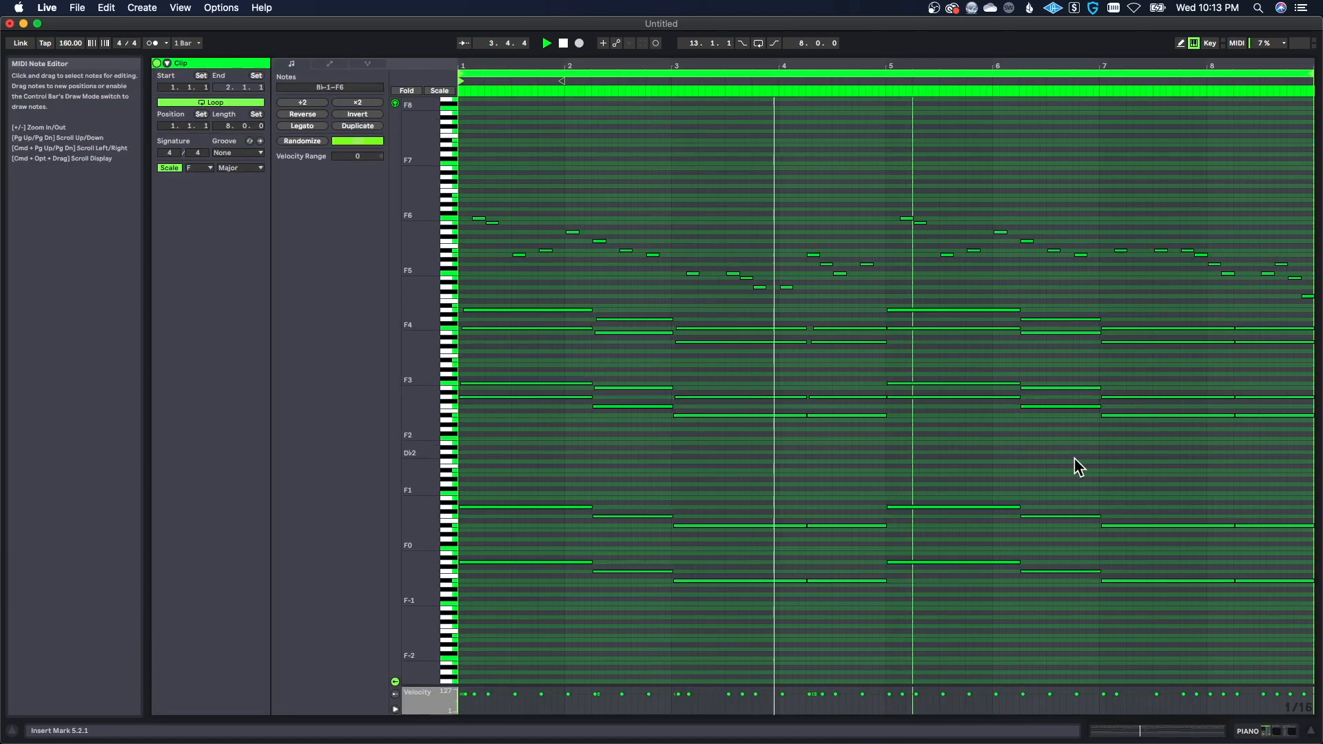